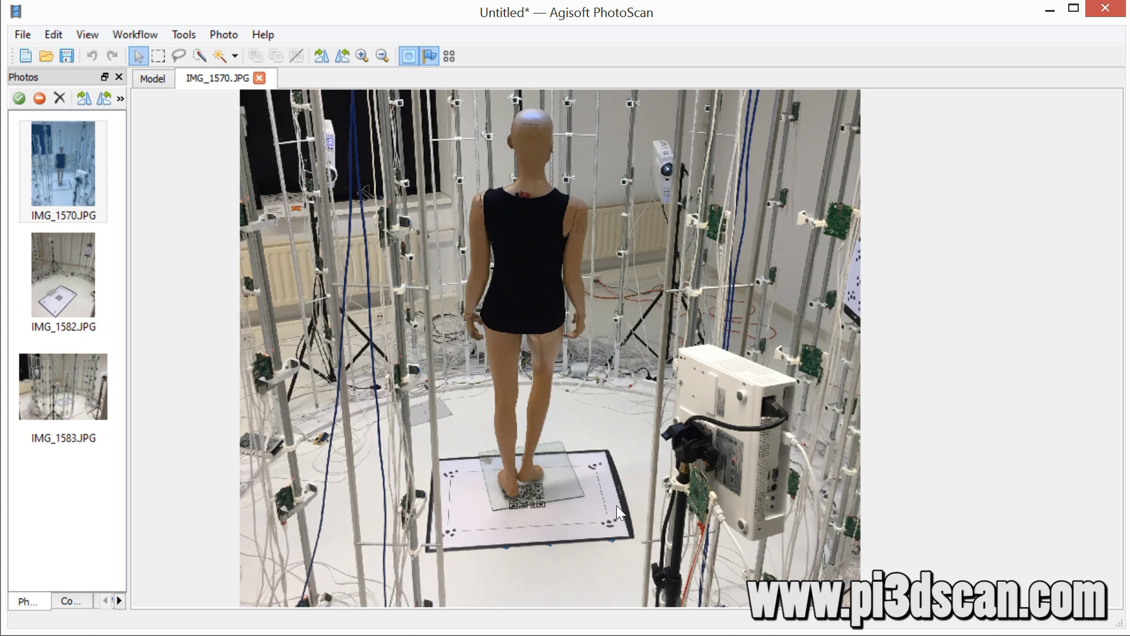
# - Open IMG_1583.JPG, the empty scanner rig with its floor mat, in a viewer tab
pyautogui.doubleClick(79, 374)
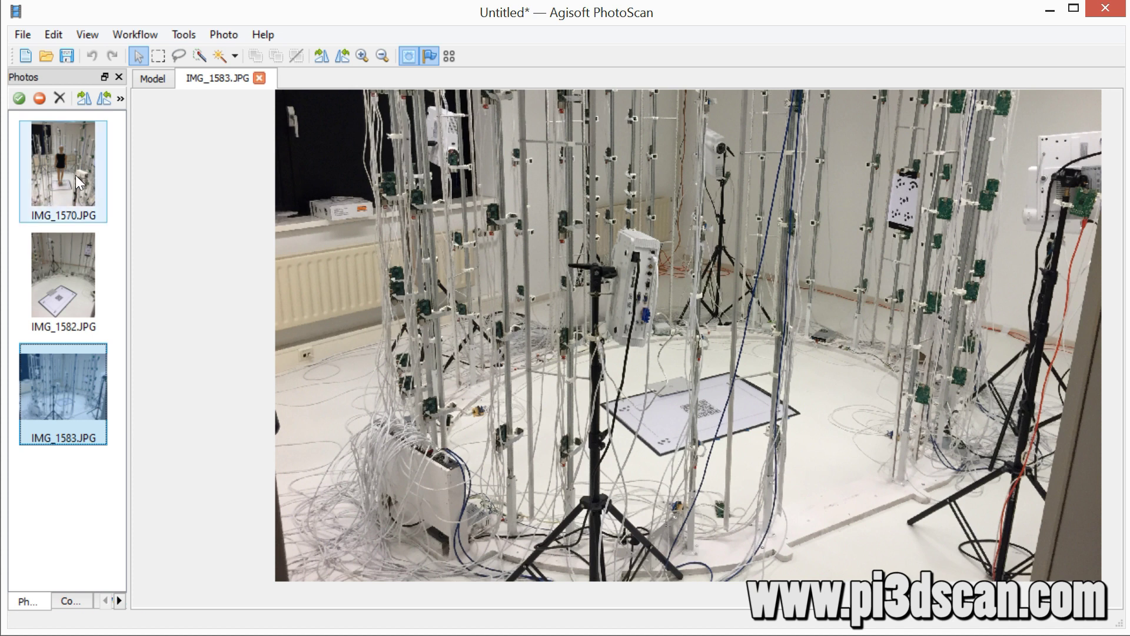
# - Start a new empty project, discarding the unsaved changes to the old one
pyautogui.click(23, 35)
pyautogui.click(35, 55)
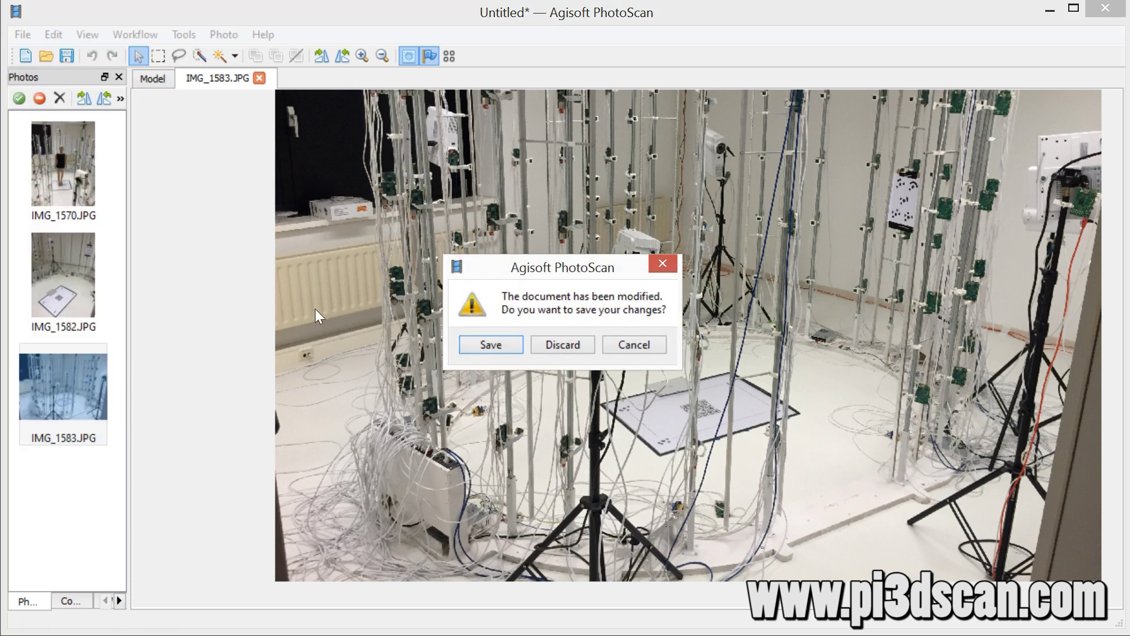
pyautogui.click(560, 344)
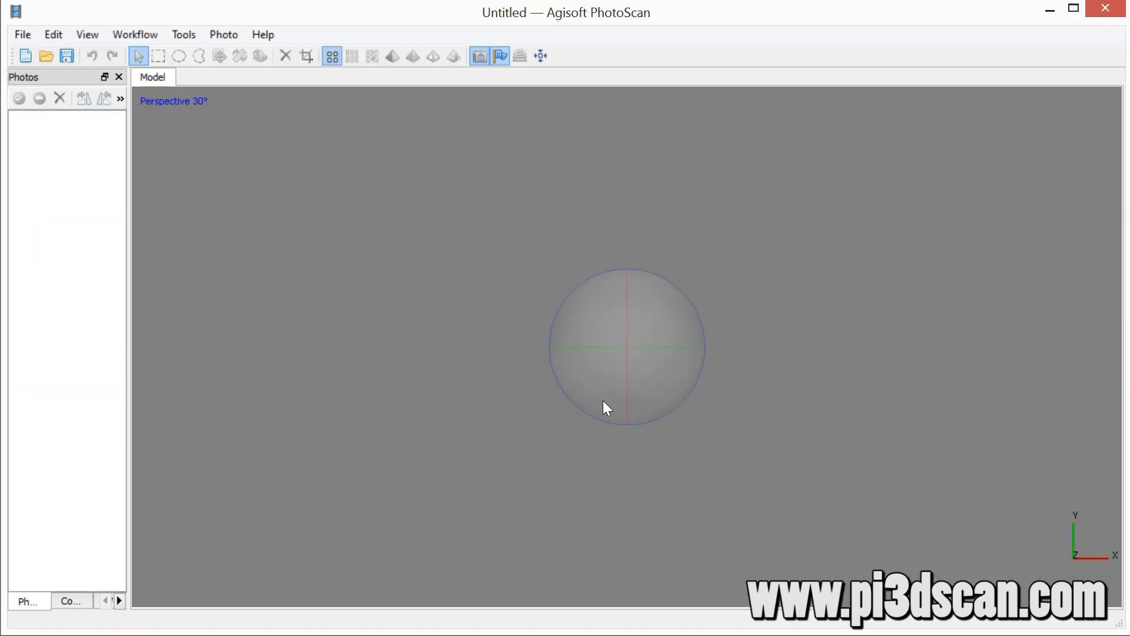
# - Select all photos in D:\3dscan\vloermat\vloermat test\154814_1_doll to add to the project
pyautogui.click(135, 34)
pyautogui.click(168, 54)
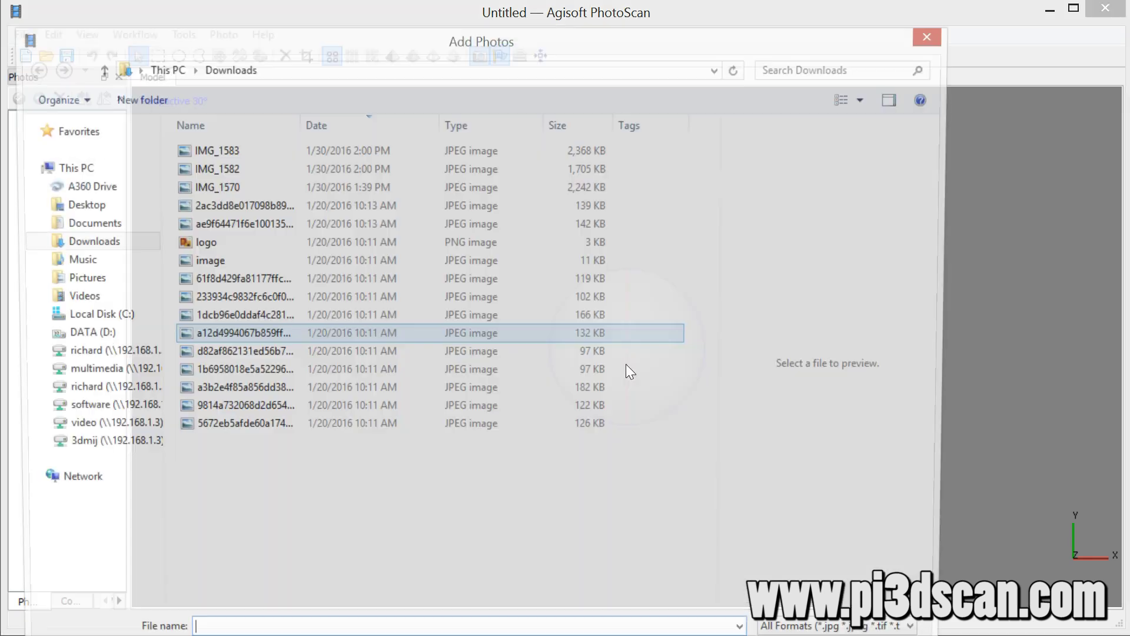
pyautogui.click(77, 334)
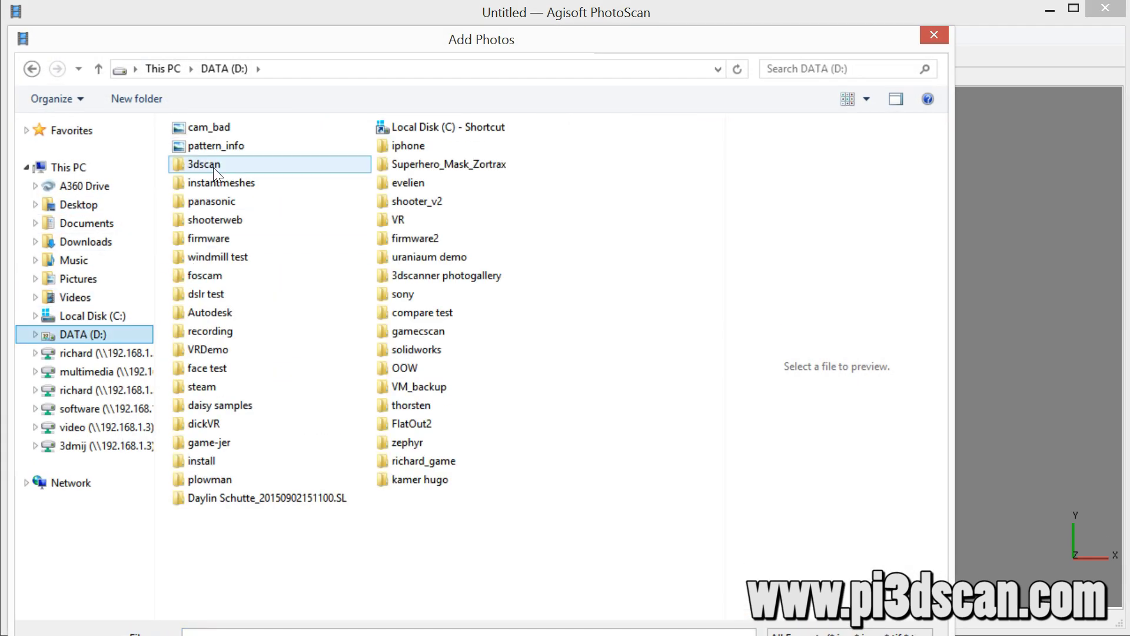
pyautogui.doubleClick(215, 166)
pyautogui.doubleClick(220, 152)
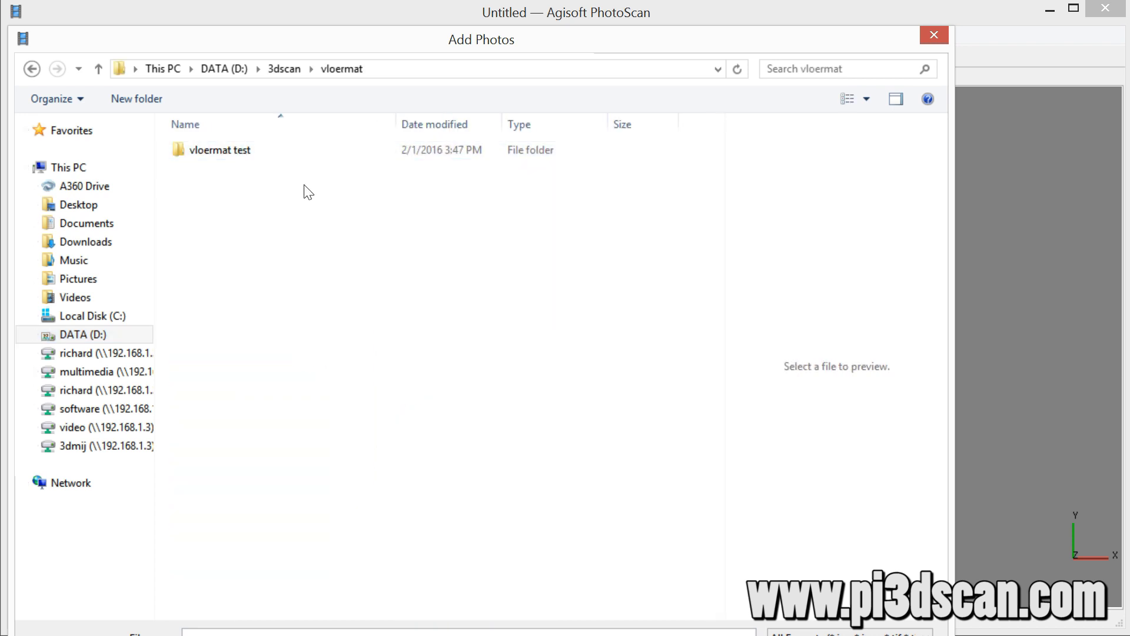
pyautogui.doubleClick(227, 152)
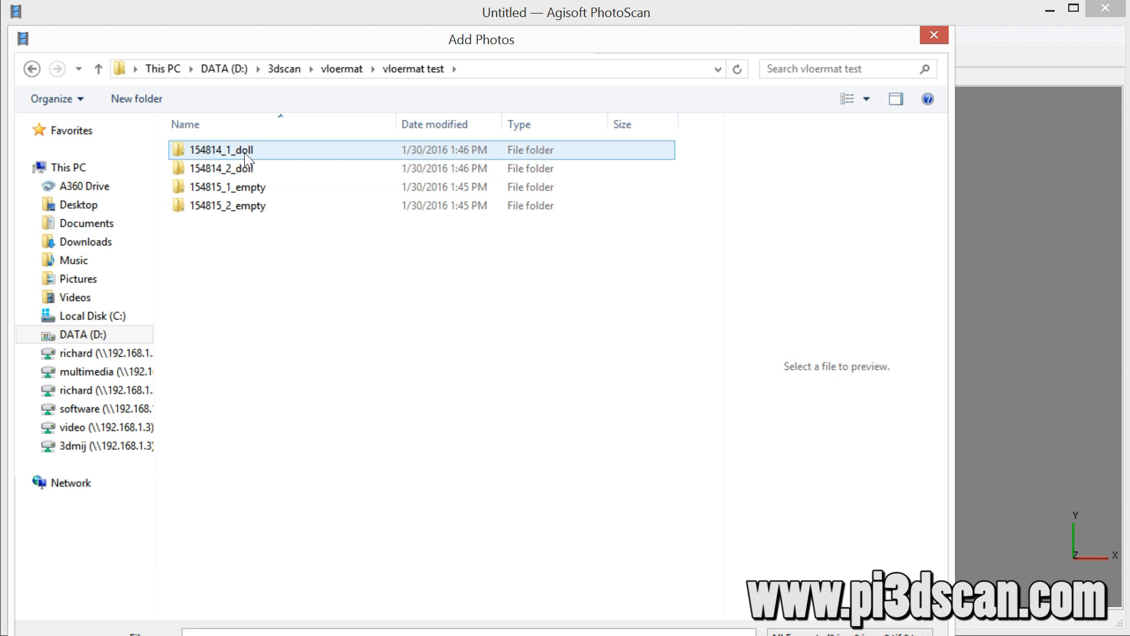
pyautogui.doubleClick(243, 151)
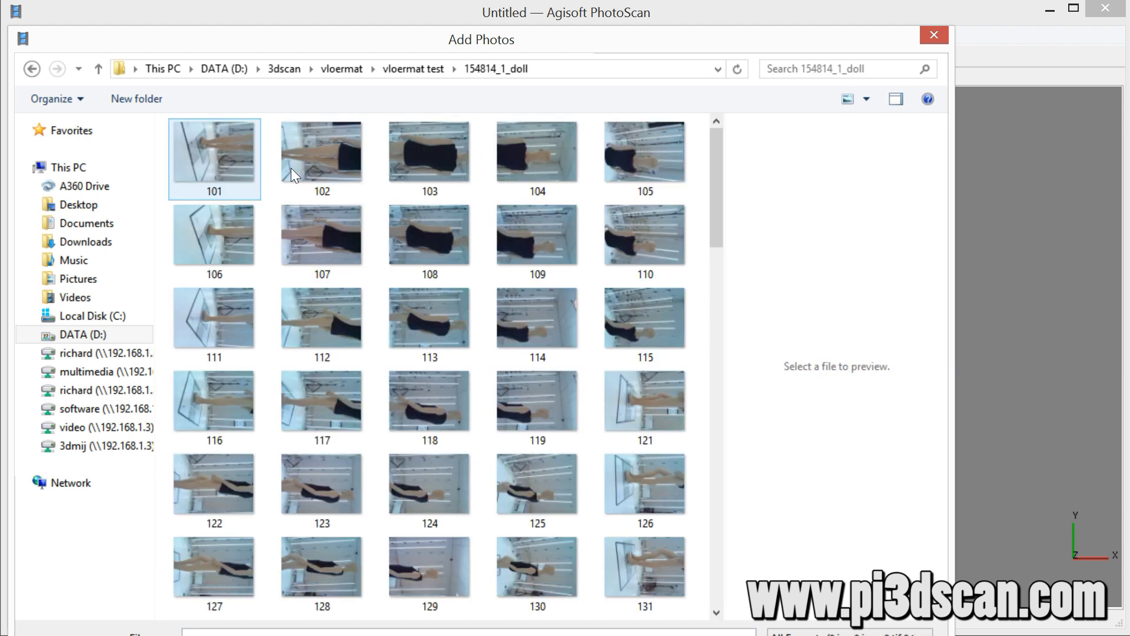
pyautogui.click(216, 152)
pyautogui.hotkey('ctrl', 'a')
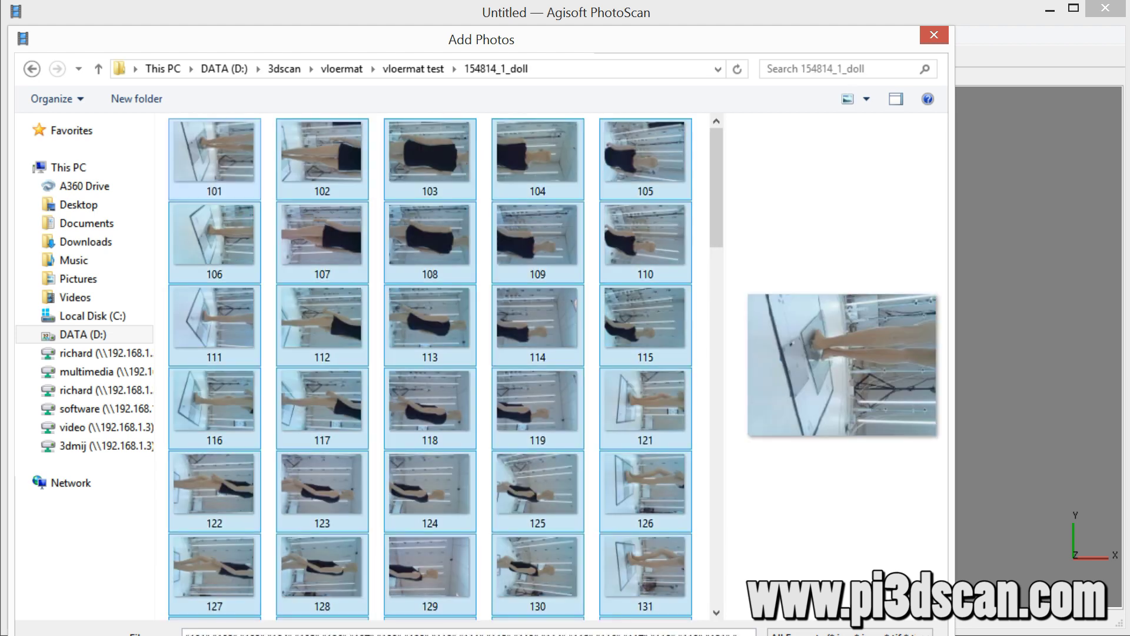
pyautogui.moveTo(527, 53); pyautogui.dragTo(480, 18)
# - Add the selected doll photos to the project and briefly inspect 102.jpg
pyautogui.click(736, 593)
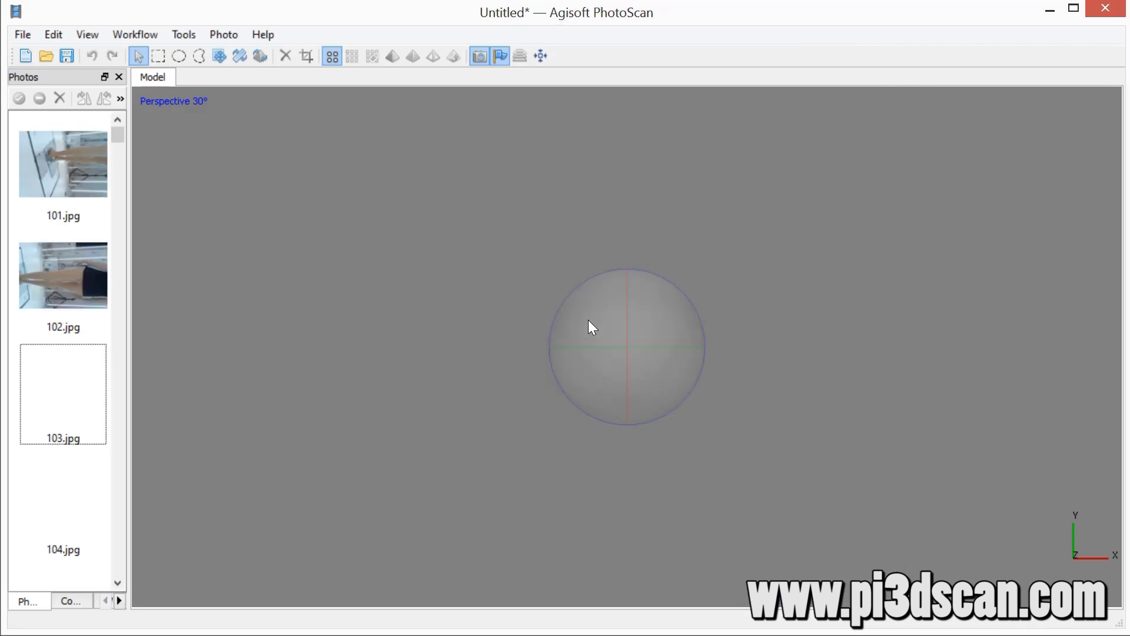
pyautogui.doubleClick(92, 279)
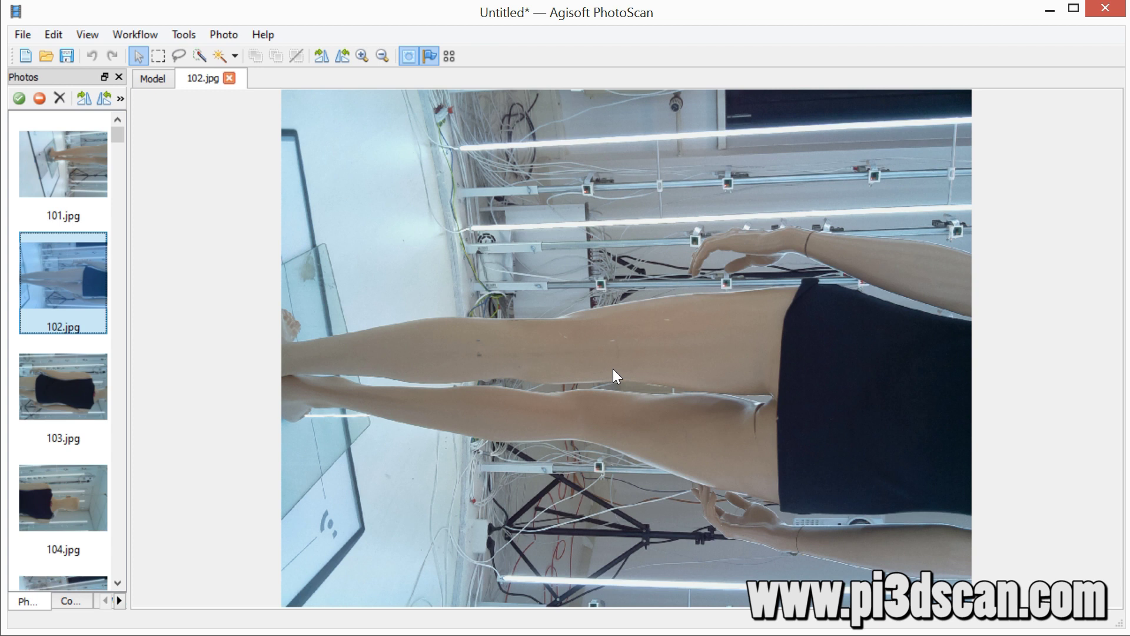
pyautogui.click(229, 78)
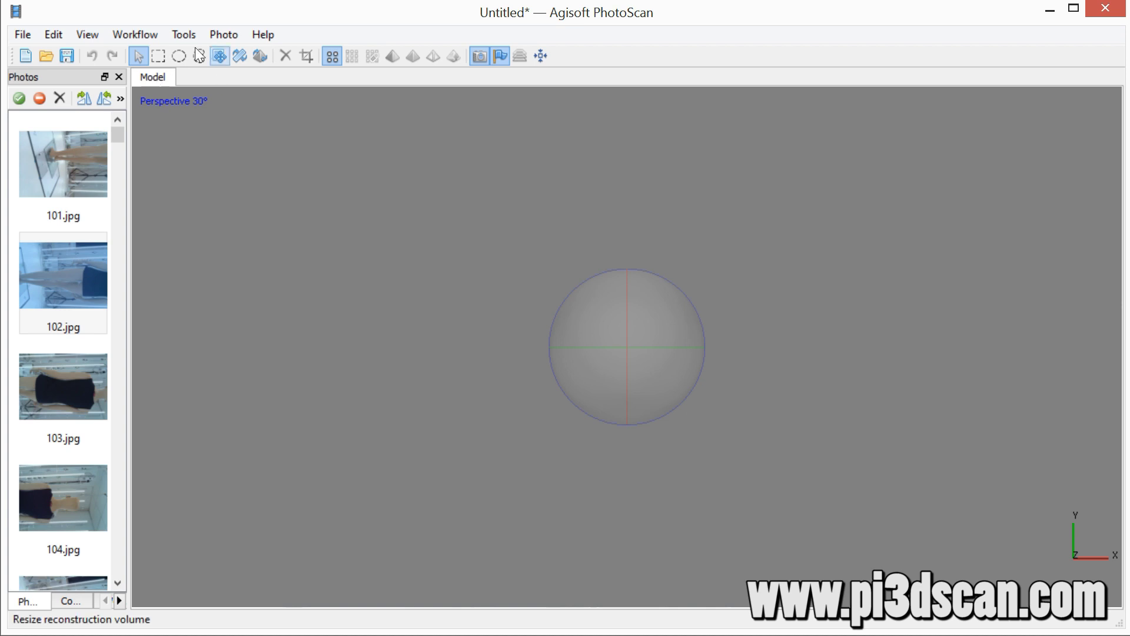
# - Run Detect Markers on all photos with the default settings
pyautogui.click(184, 33)
pyautogui.moveTo(211, 113)
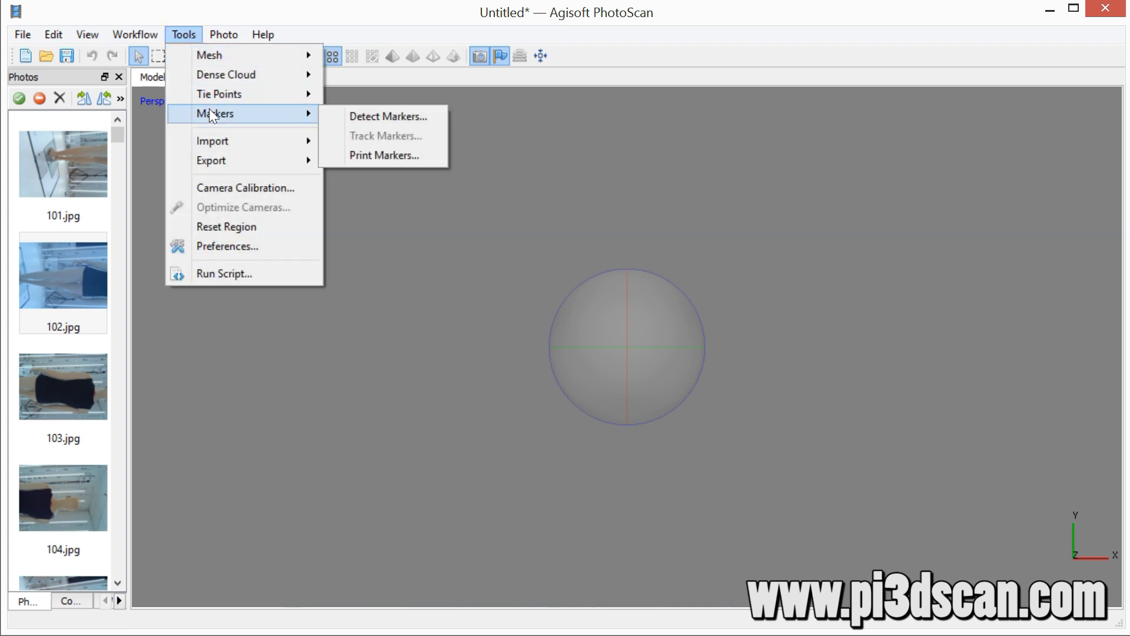
pyautogui.click(412, 112)
pyautogui.click(534, 338)
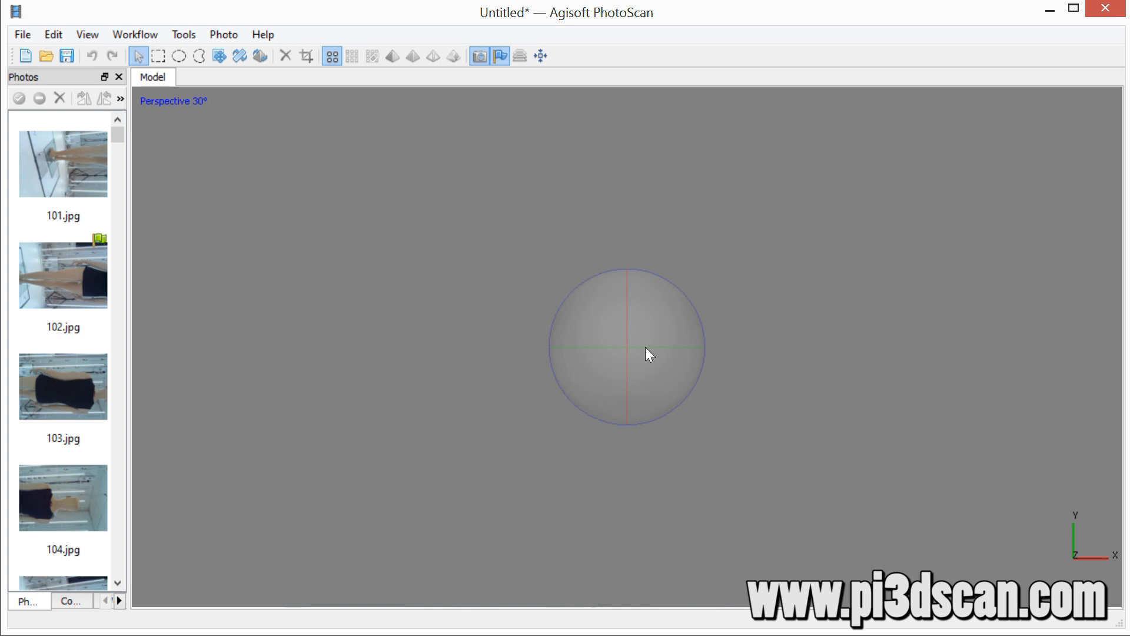
# - Check the console output and the Reference panel listing the detected markers
pyautogui.click(70, 601)
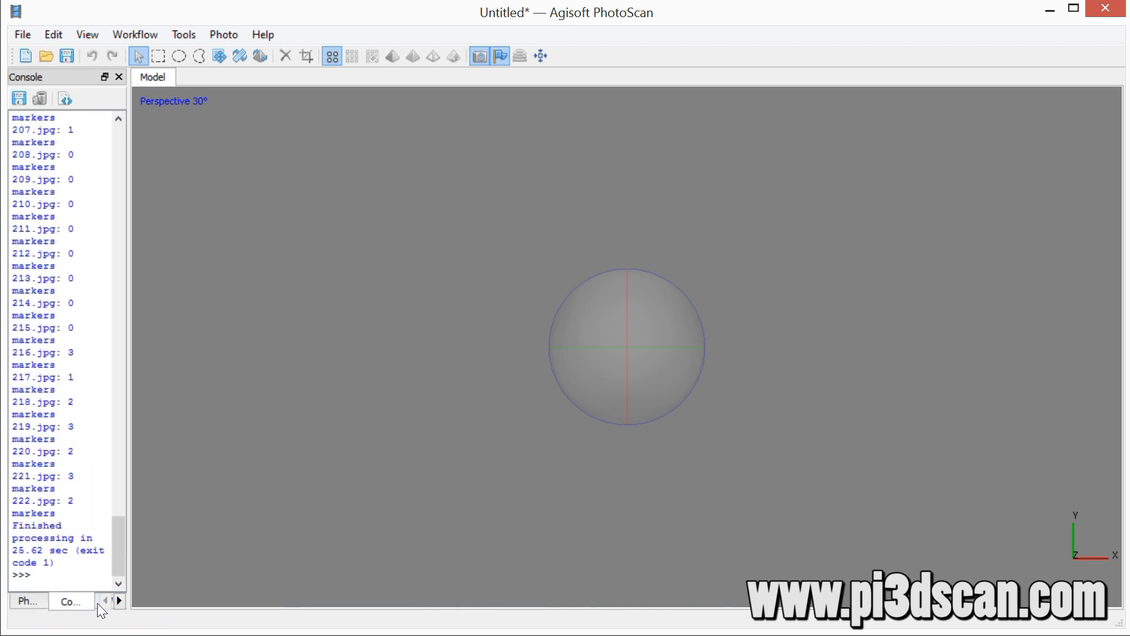
pyautogui.click(119, 600)
pyautogui.click(119, 600)
pyautogui.click(77, 600)
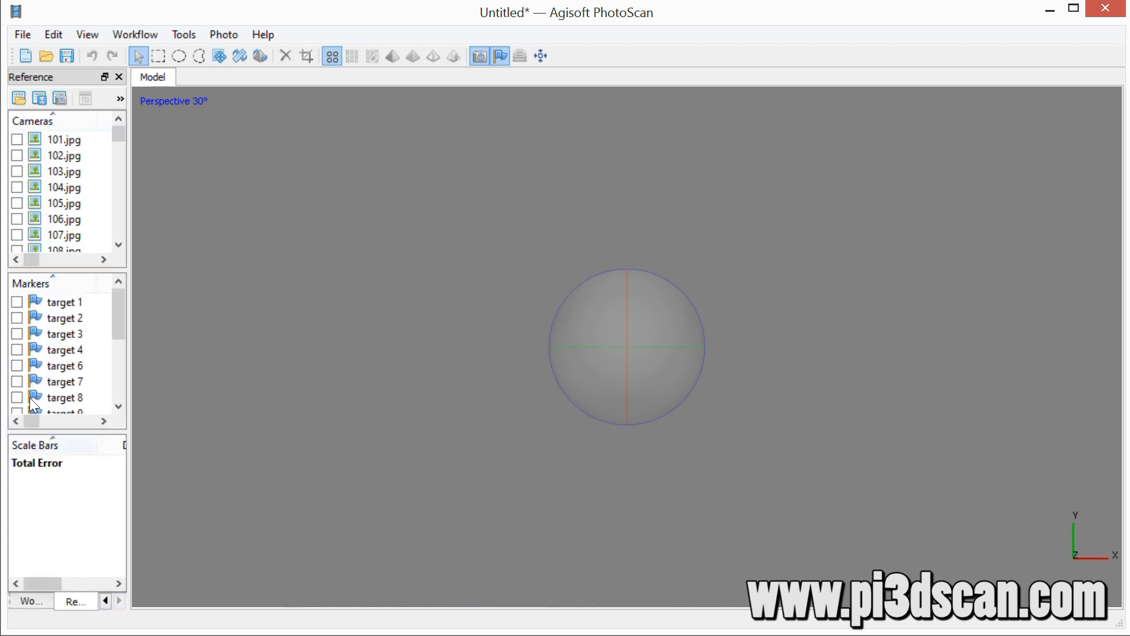
pyautogui.moveTo(118, 306)
pyautogui.mouseDown()
pyautogui.moveTo(129, 384)
pyautogui.moveTo(118, 285)
pyautogui.mouseUp()
# - Show the Workspace and Console panels, then float the Photos pane as a large window
pyautogui.click(29, 601)
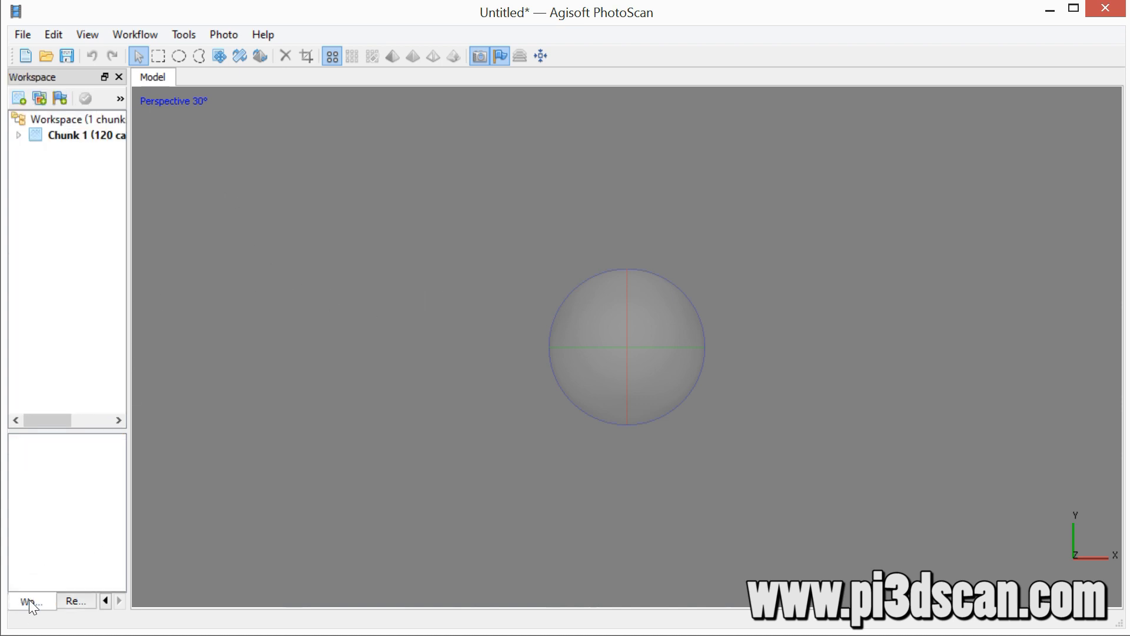
pyautogui.click(108, 601)
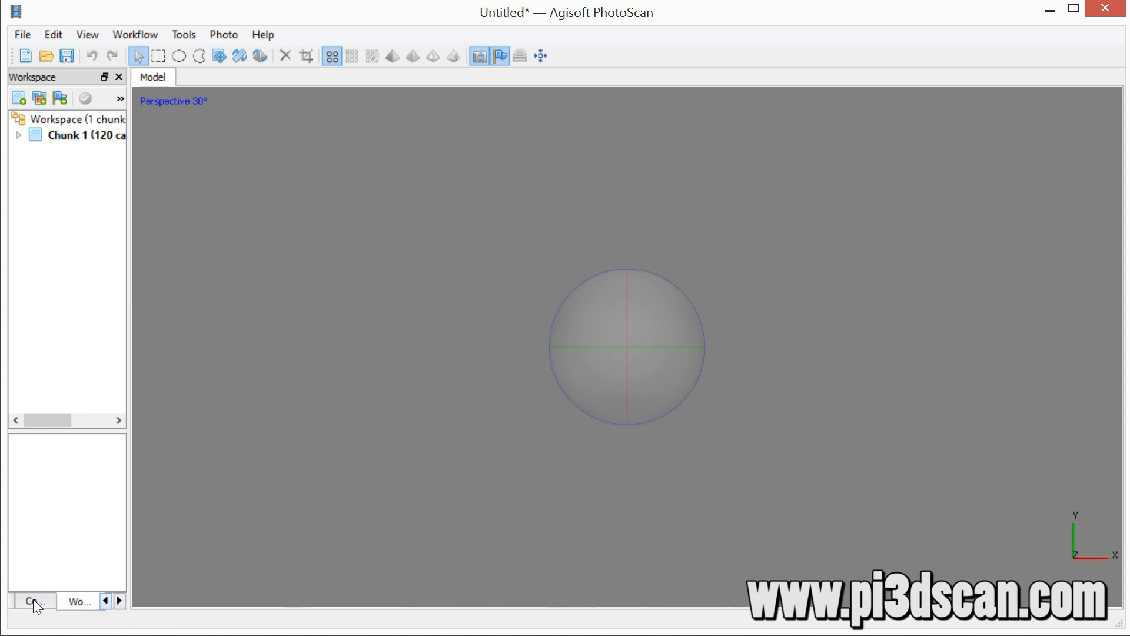
pyautogui.click(33, 600)
pyautogui.click(36, 603)
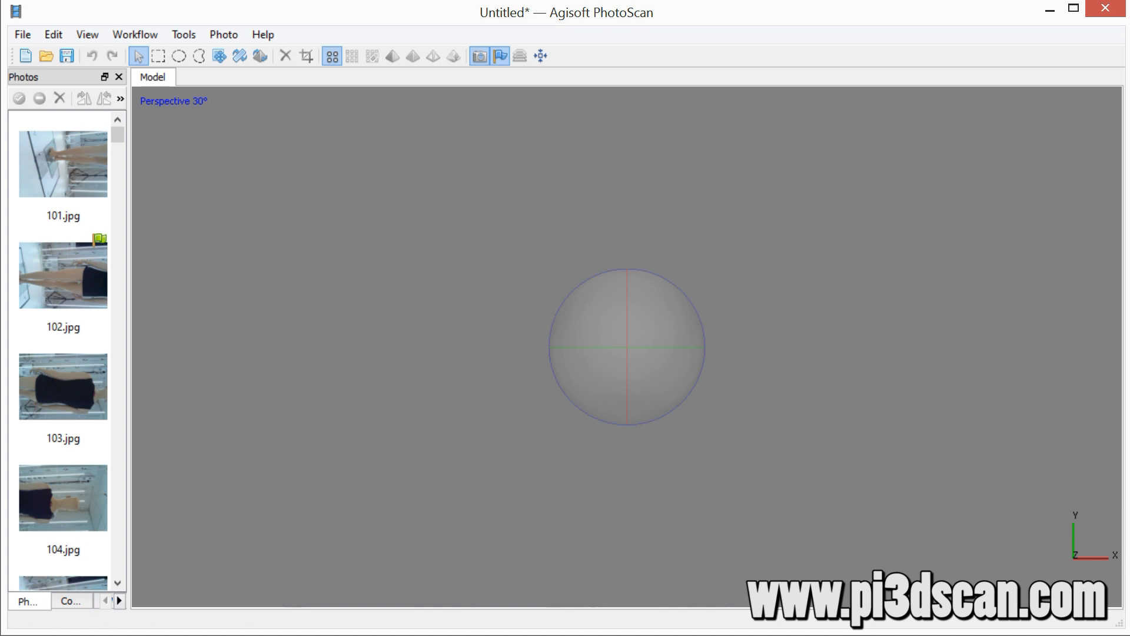
pyautogui.moveTo(43, 80); pyautogui.dragTo(507, 235)
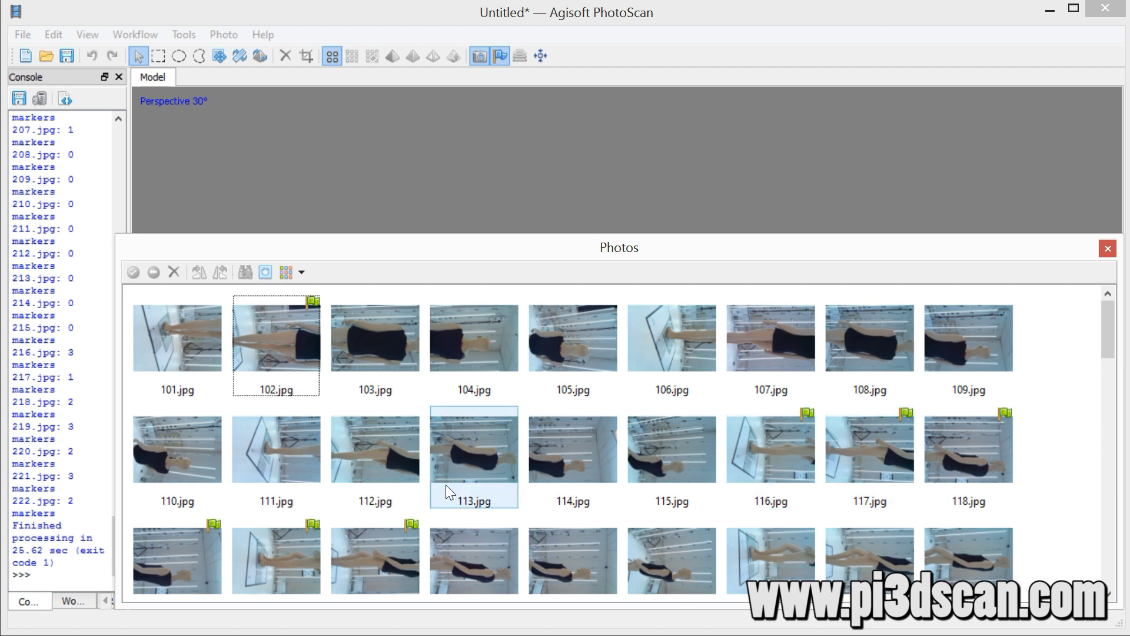
# - Start a mask import from 101.jpg, cancel it, and switch thumbnails to show masks
pyautogui.rightClick(175, 331)
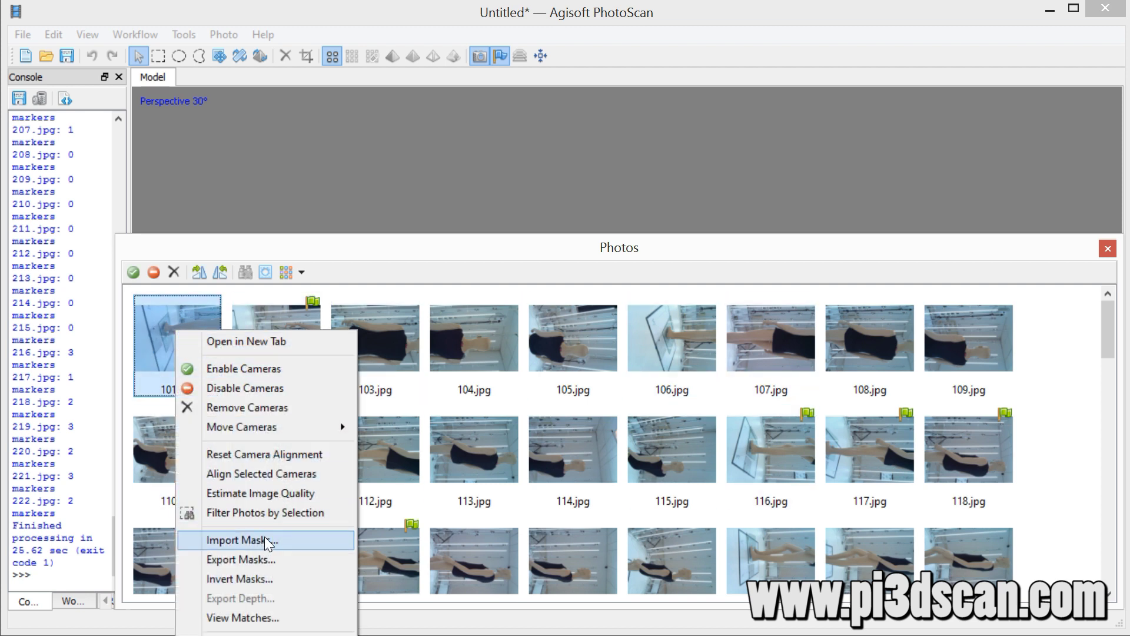
pyautogui.click(266, 542)
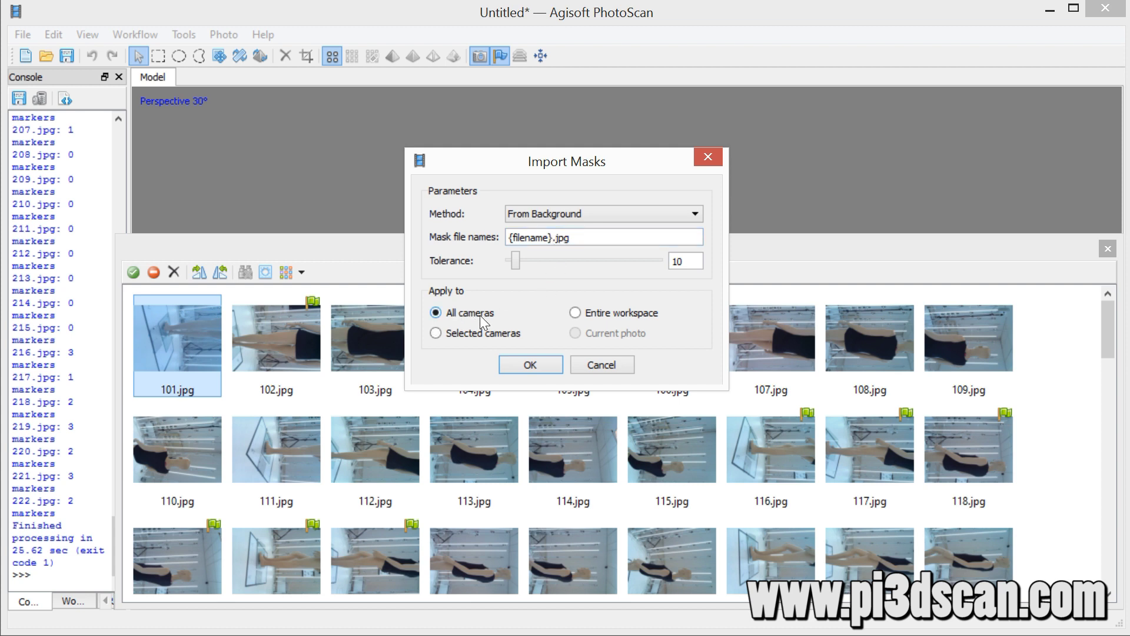
pyautogui.click(594, 359)
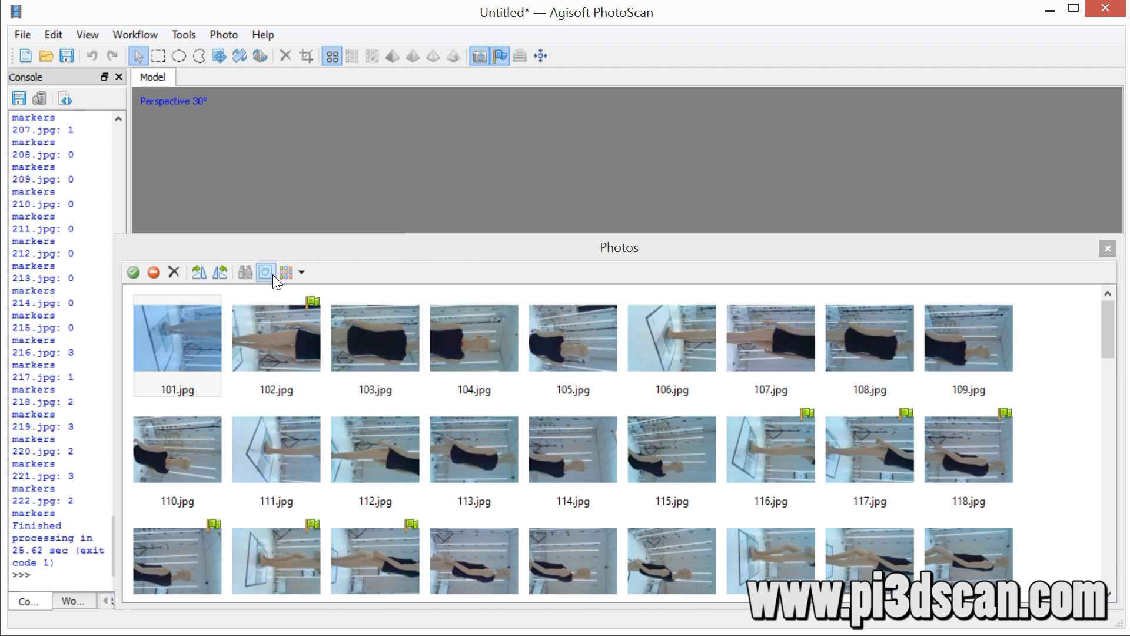
pyautogui.click(271, 274)
# - Generate masks for all cameras using background photos from folder 154815_1_empty
pyautogui.rightClick(169, 323)
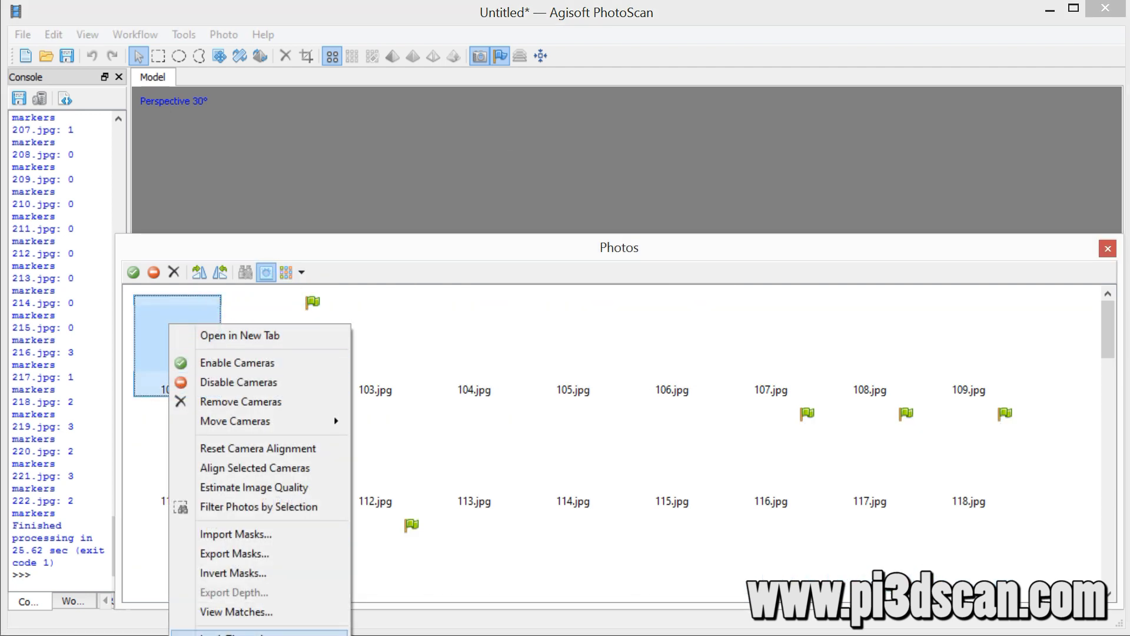
pyautogui.click(282, 534)
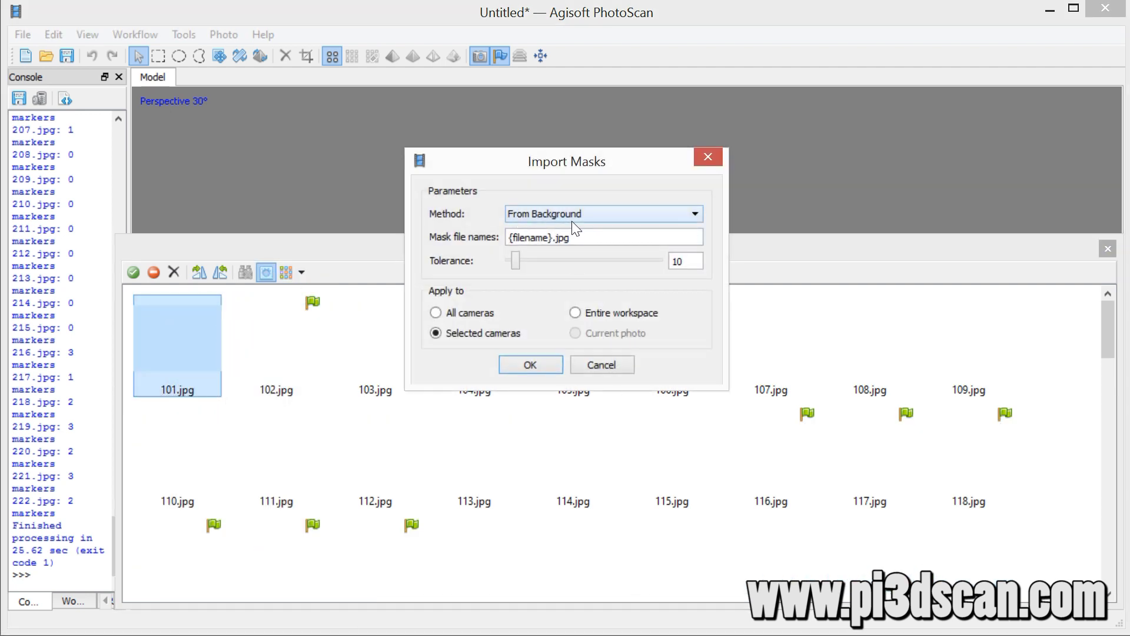
pyautogui.click(447, 312)
pyautogui.click(533, 366)
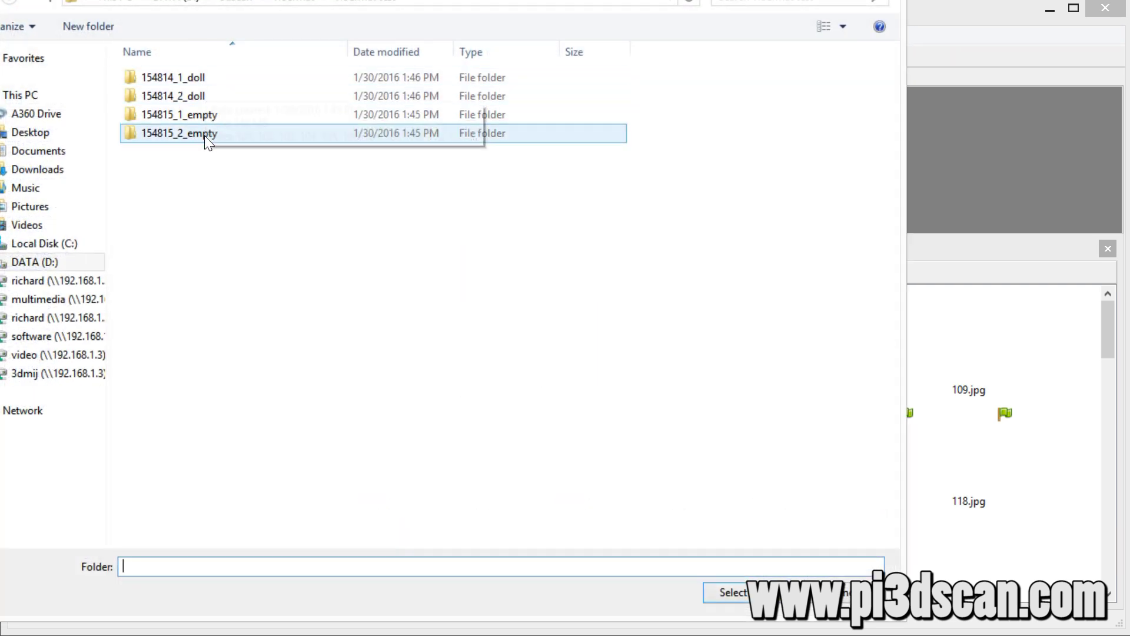
pyautogui.click(202, 117)
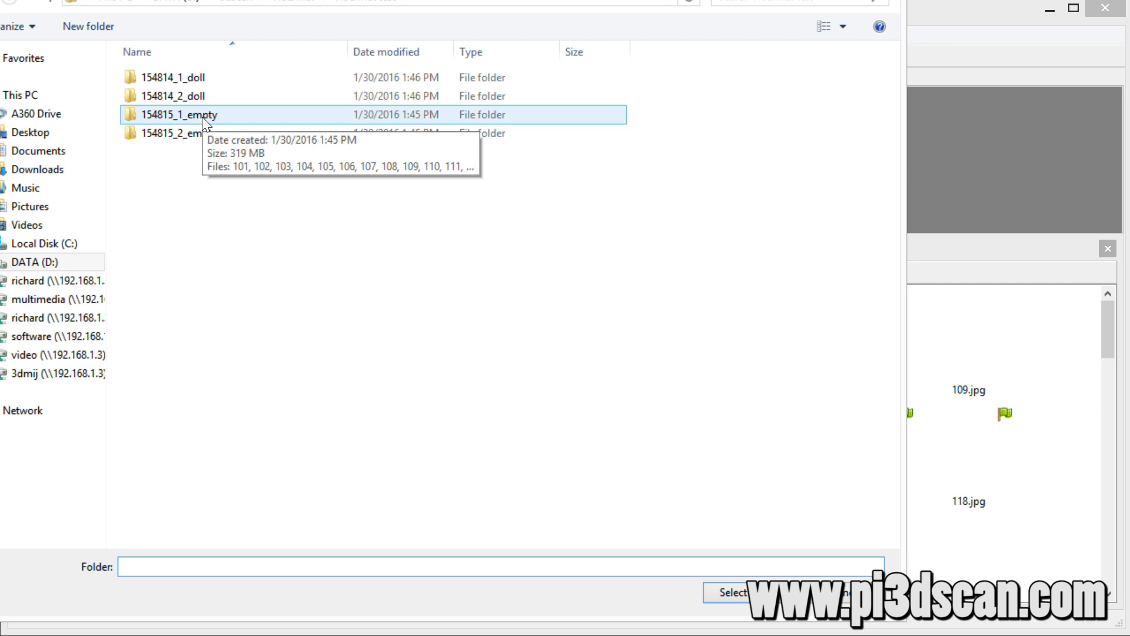
pyautogui.doubleClick(202, 117)
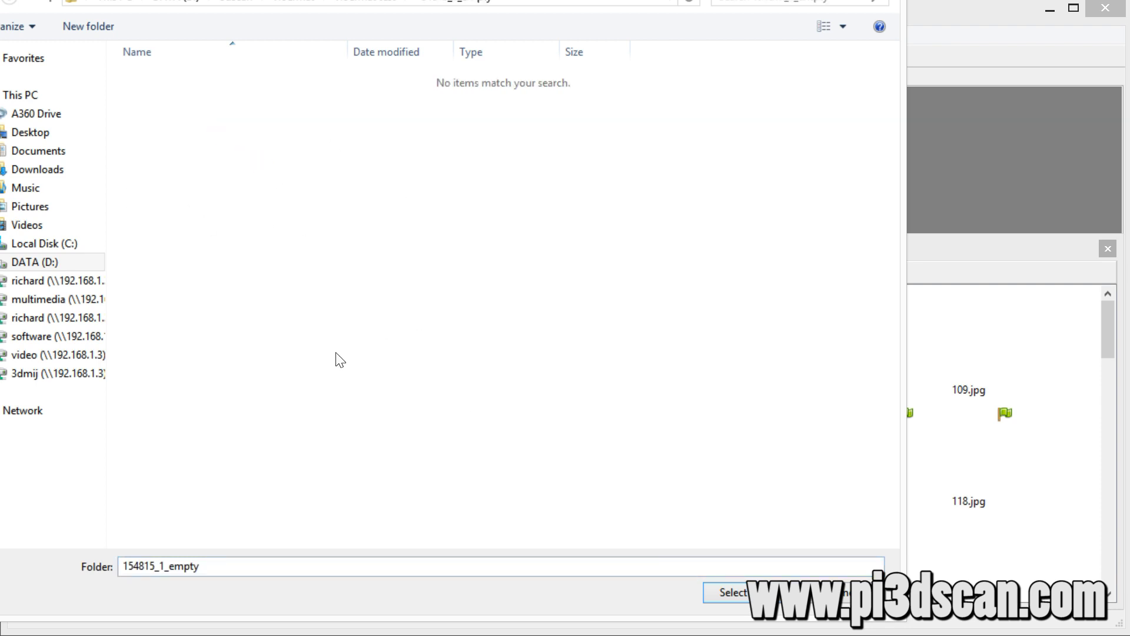
pyautogui.click(727, 592)
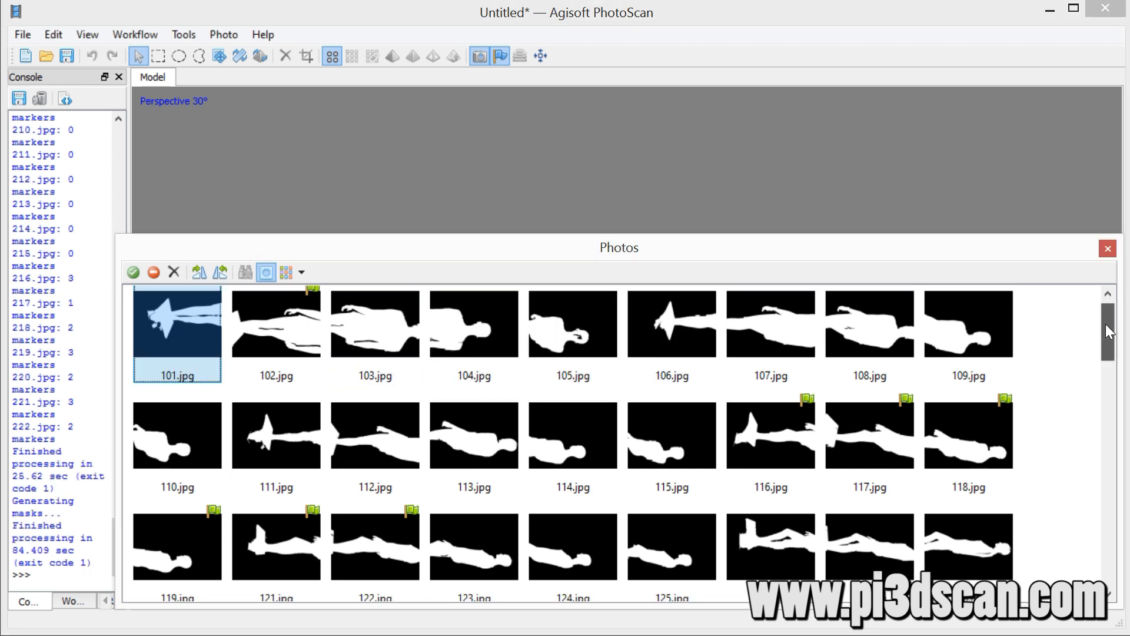
# - Let mask generation finish, then return the Photos pane to the top of the list
pyautogui.moveTo(1106, 324)
pyautogui.mouseDown()
pyautogui.moveTo(1107, 567)
pyautogui.moveTo(1107, 328)
pyautogui.mouseUp()
pyautogui.click(187, 294)
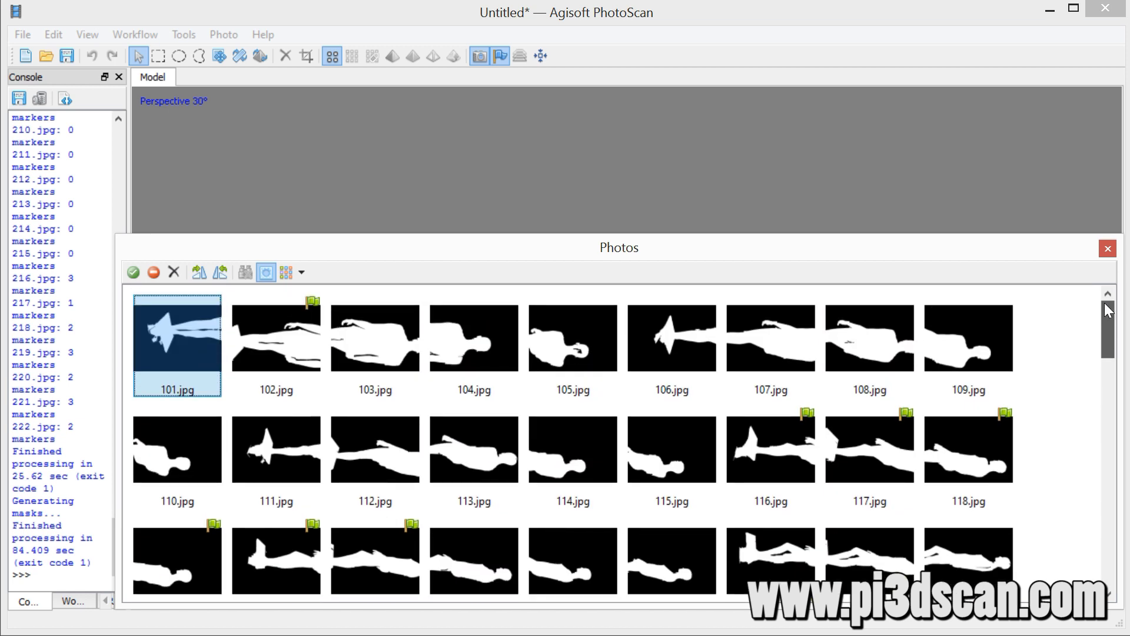
# - Show original photos in the thumbnails and open 103.jpg with its mask outline
pyautogui.click(273, 272)
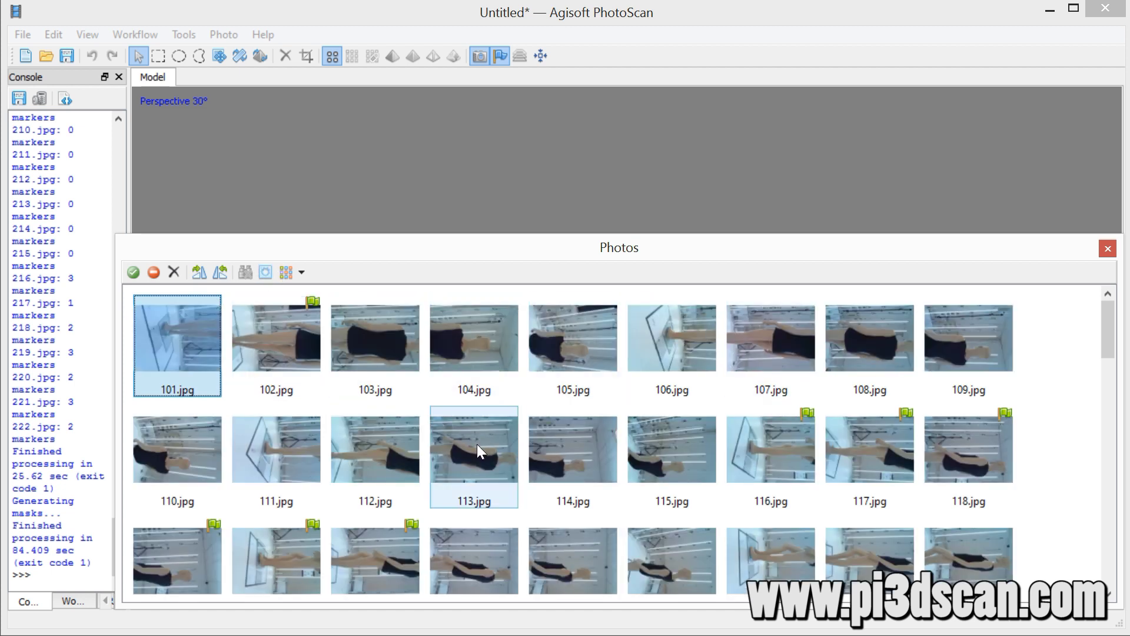
pyautogui.click(394, 351)
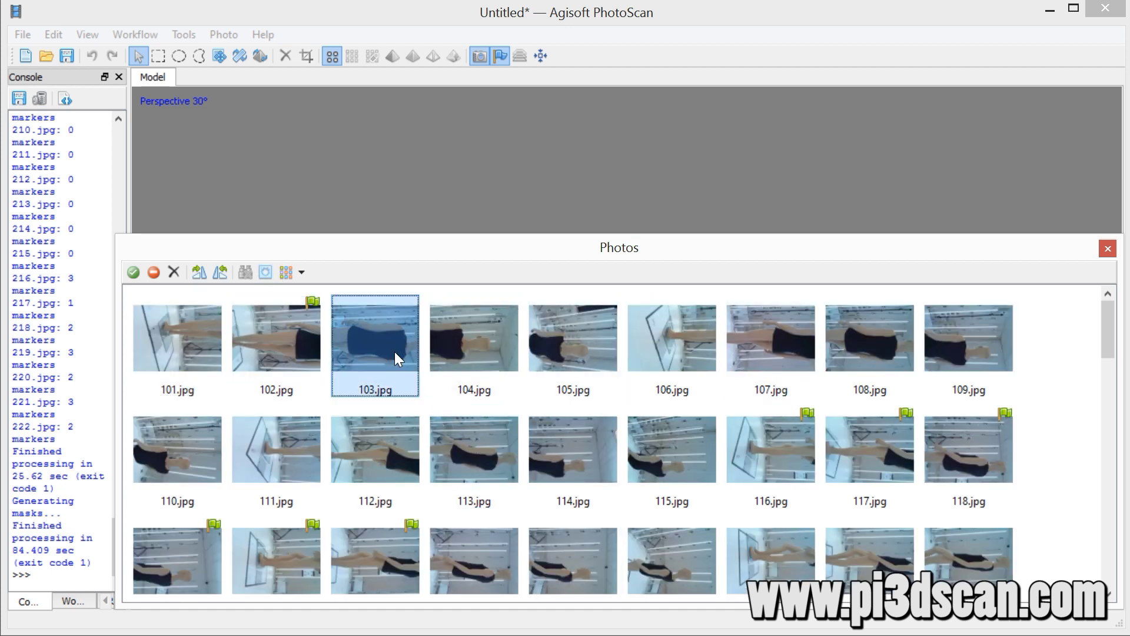
pyautogui.doubleClick(388, 339)
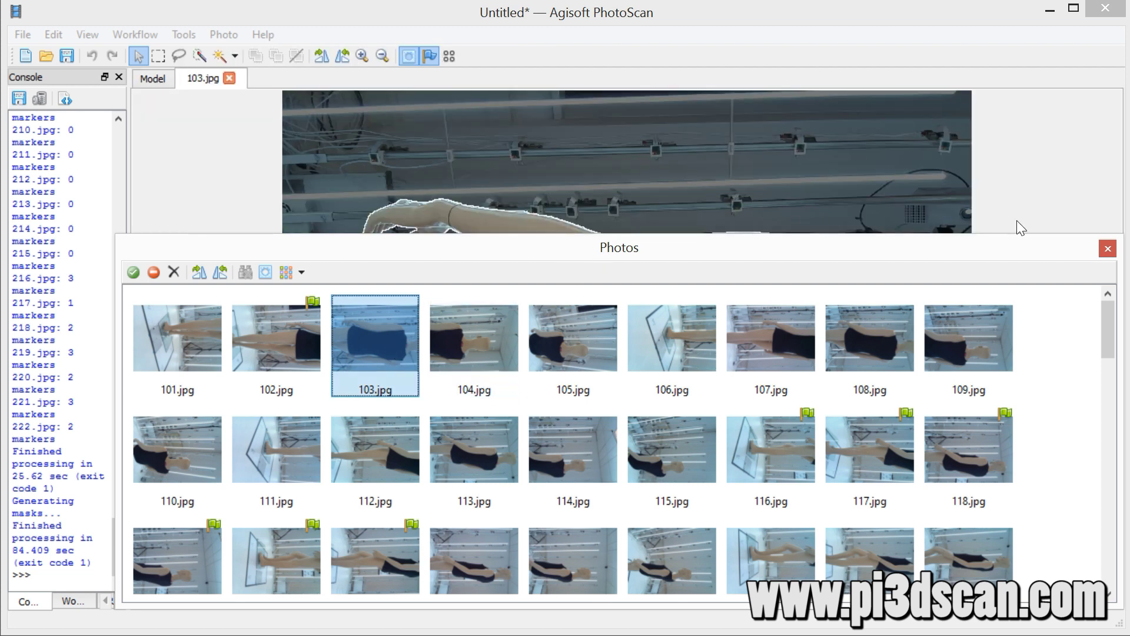
# - Dock the Photos panel above the 103.jpg image view
pyautogui.moveTo(1084, 246); pyautogui.dragTo(994, 340)
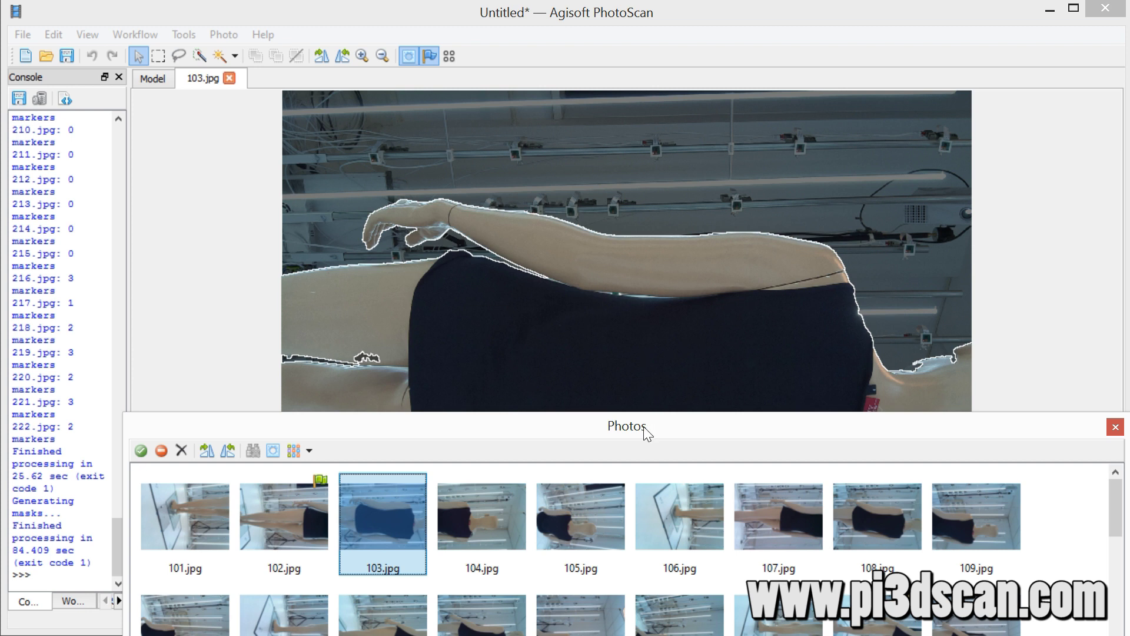
pyautogui.moveTo(643, 426); pyautogui.dragTo(626, 218)
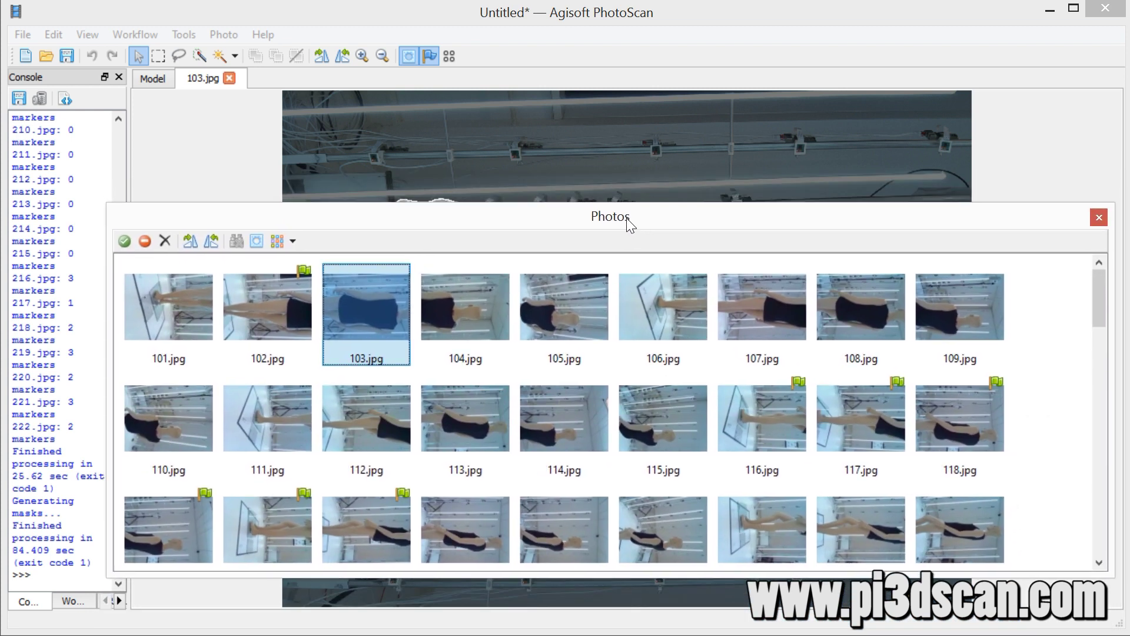
pyautogui.click(188, 305)
pyautogui.rightClick(170, 305)
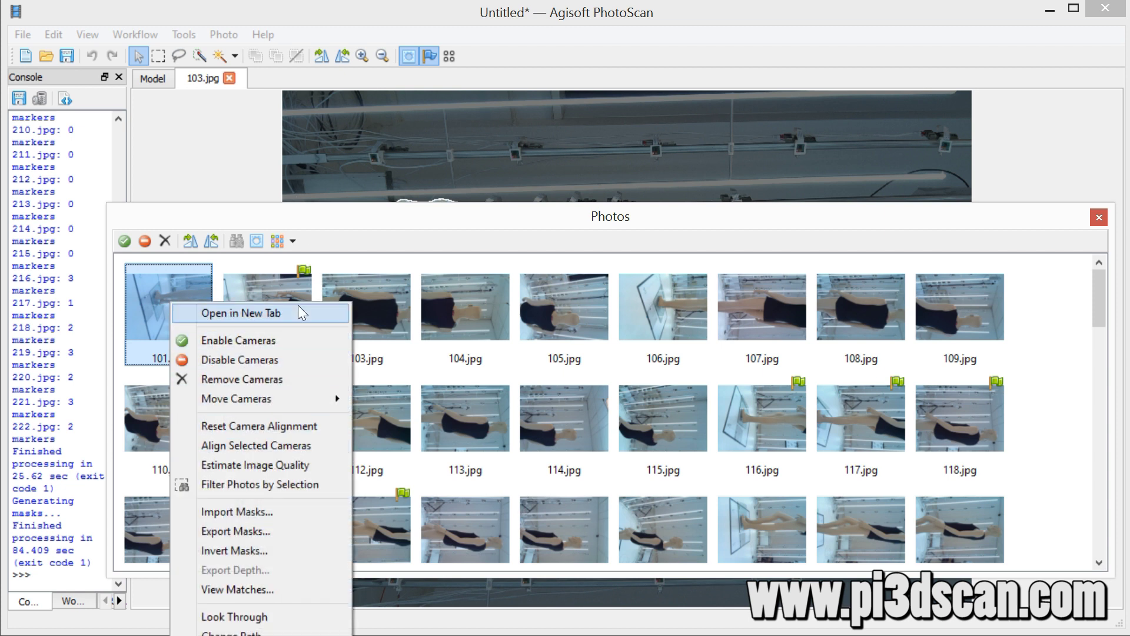
pyautogui.click(471, 219)
pyautogui.moveTo(441, 218); pyautogui.dragTo(376, 83)
# - Relink all cameras to the photos in folder 154814_2_doll and close the 103.jpg view
pyautogui.rightClick(197, 158)
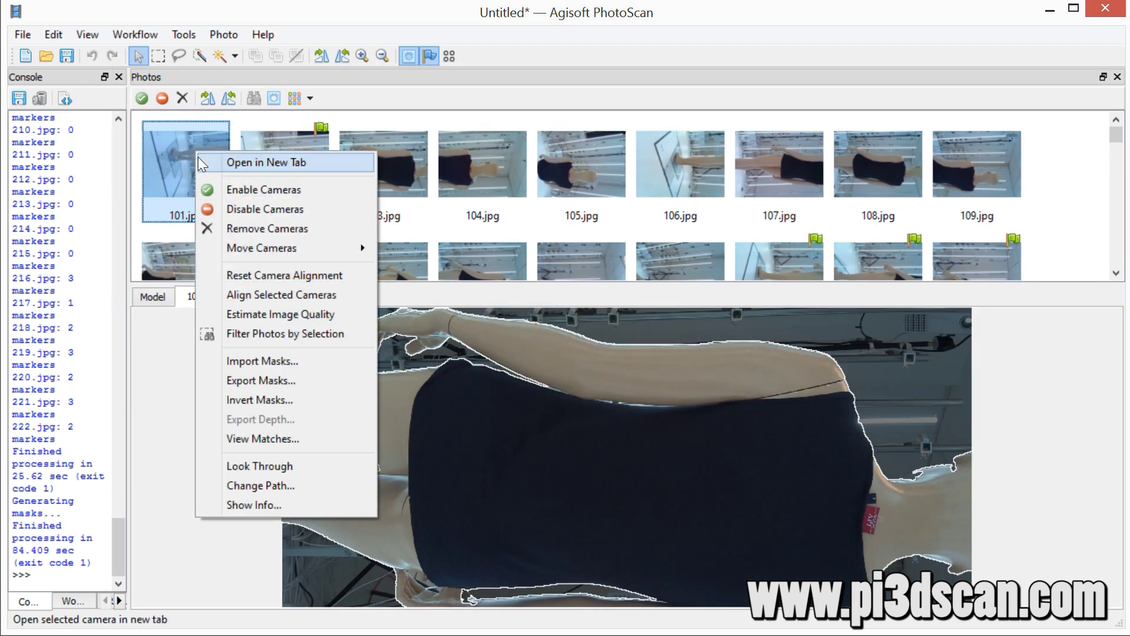
pyautogui.click(280, 484)
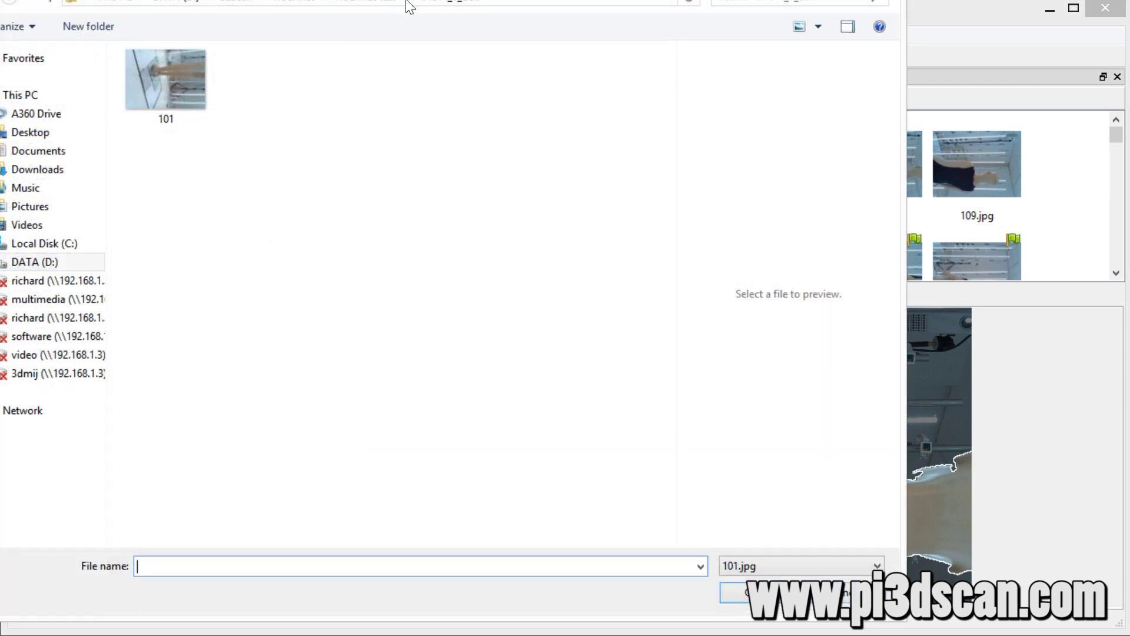
pyautogui.click(436, 71)
pyautogui.click(262, 215)
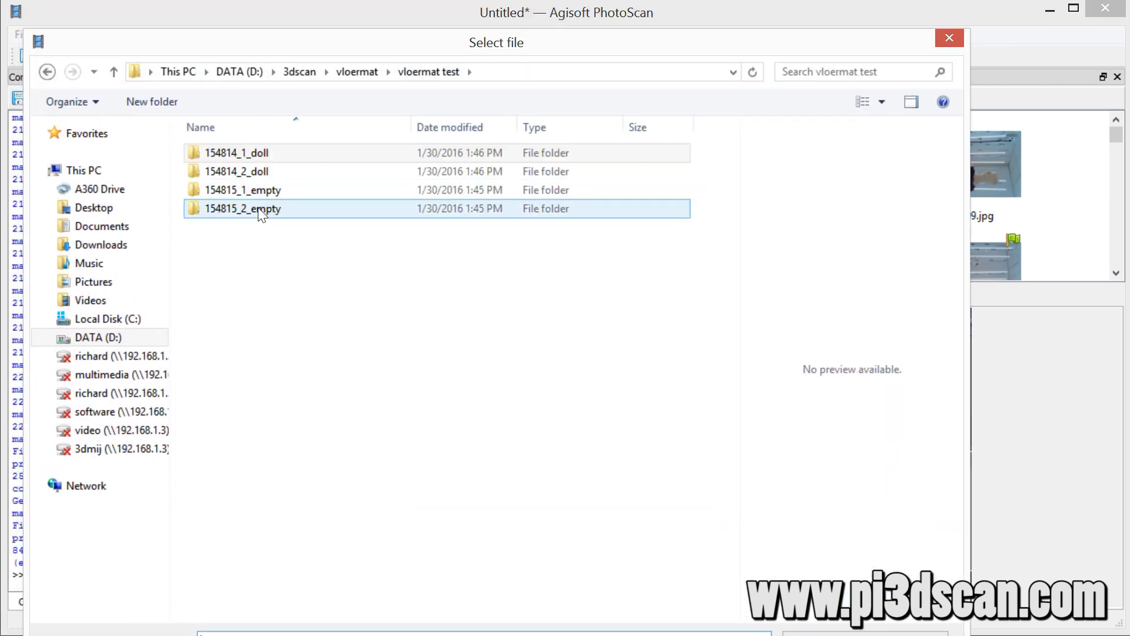
pyautogui.click(255, 150)
pyautogui.click(253, 171)
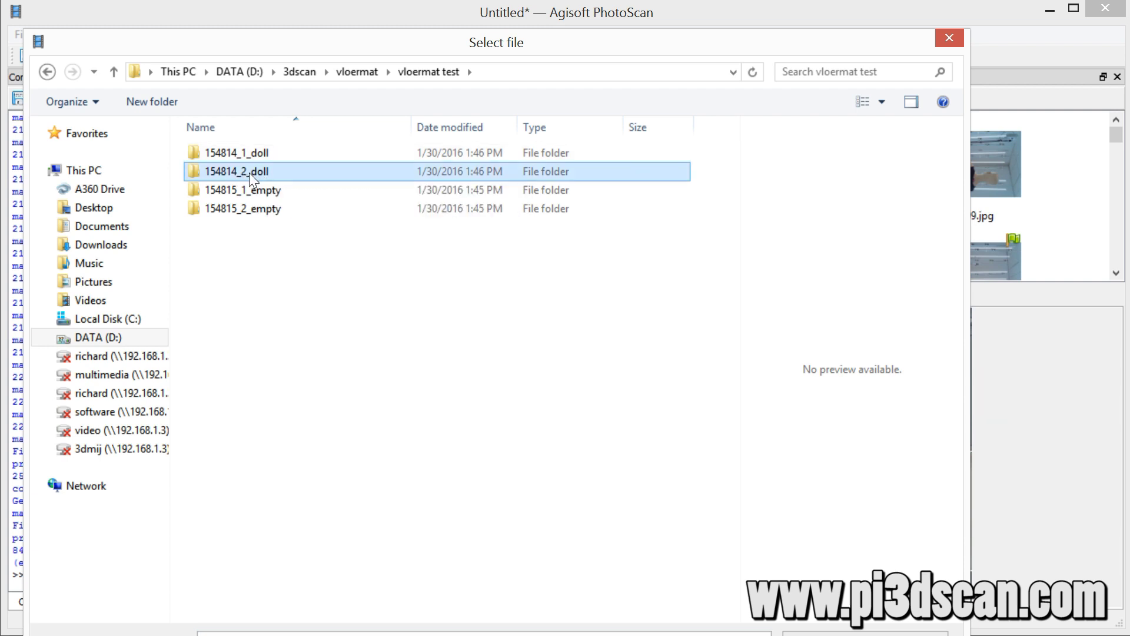
pyautogui.doubleClick(249, 171)
pyautogui.doubleClick(239, 158)
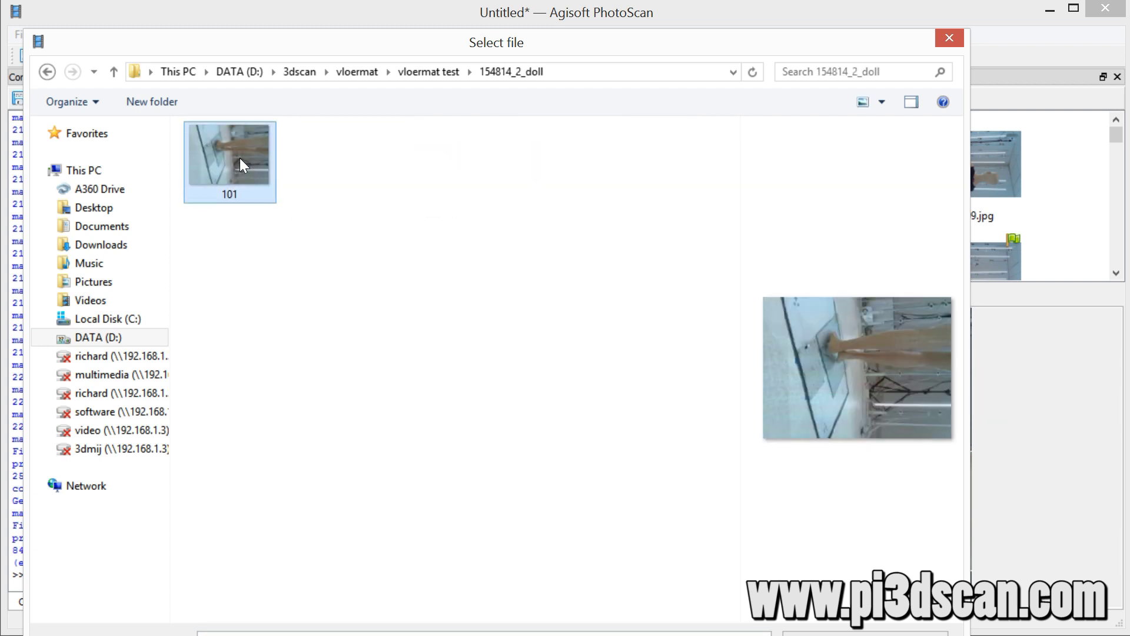
pyautogui.click(465, 259)
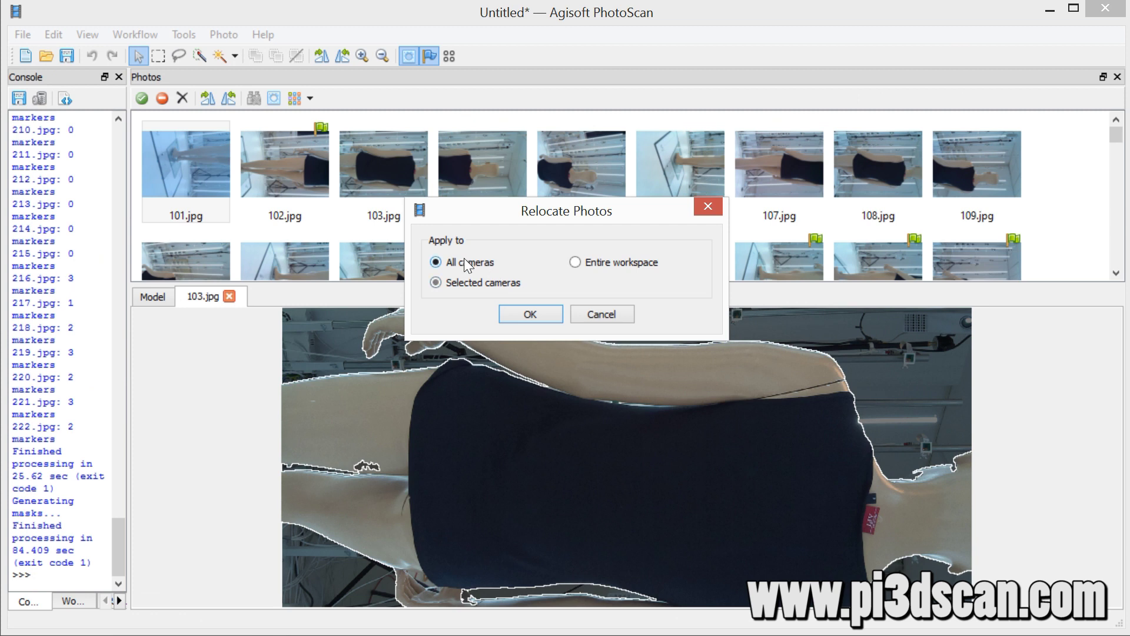
pyautogui.click(530, 314)
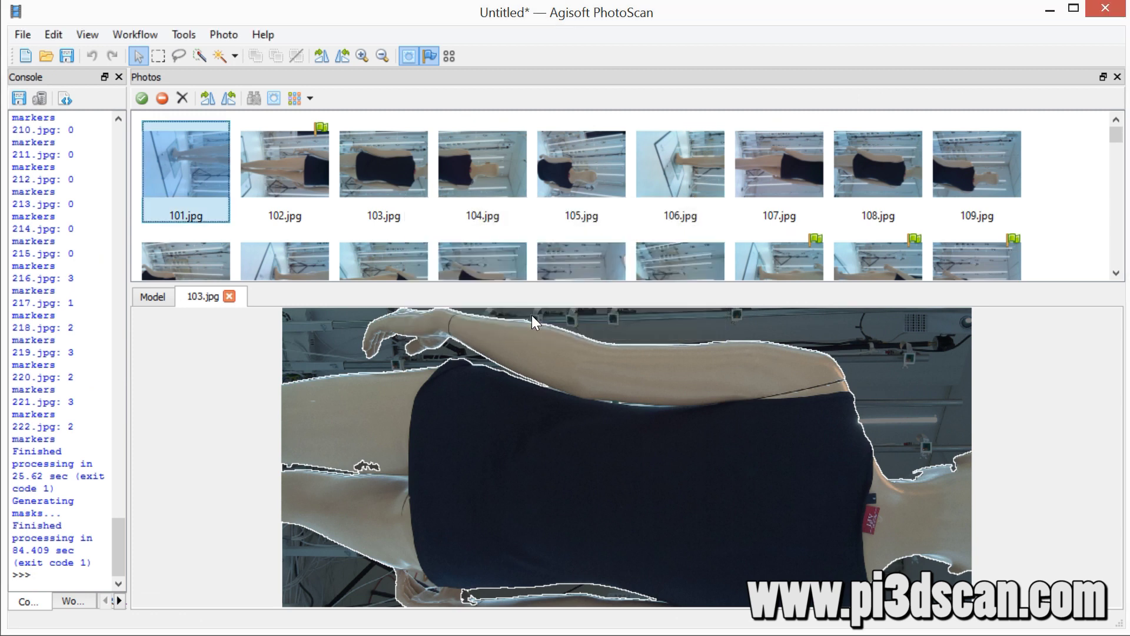
pyautogui.click(229, 297)
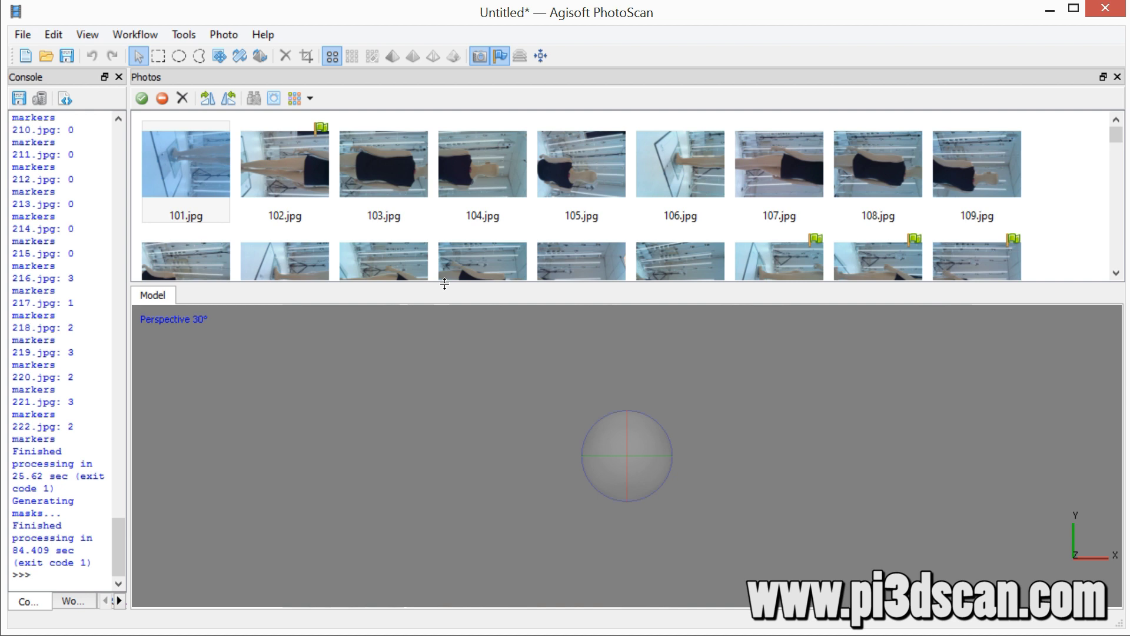
pyautogui.moveTo(445, 281); pyautogui.dragTo(447, 377)
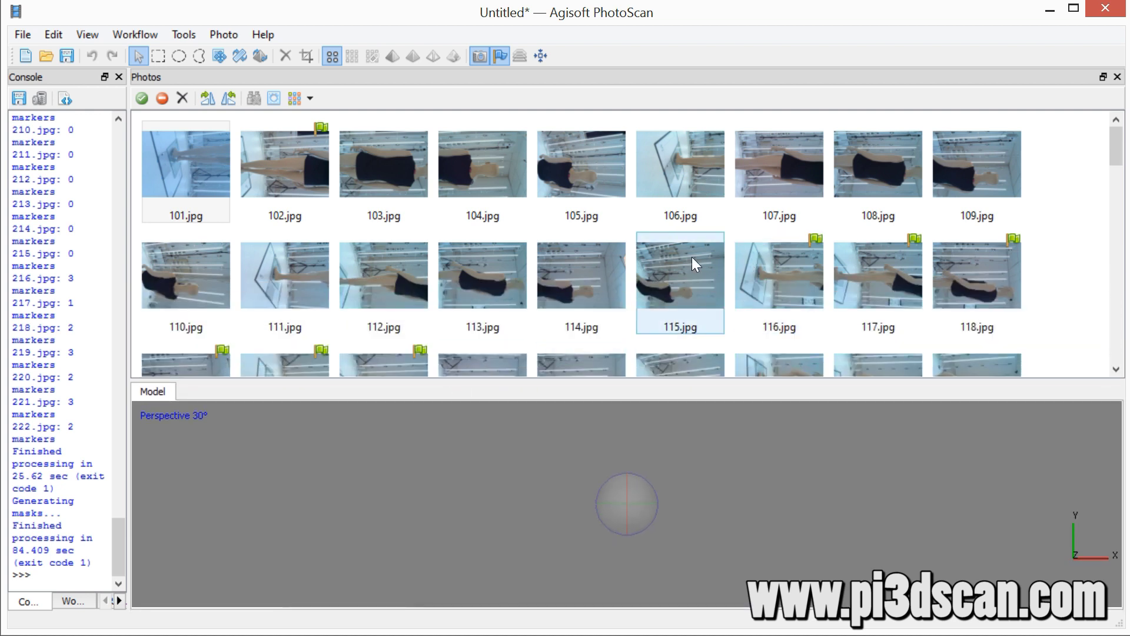
# - Inspect the masks of 114.jpg and 107.jpg, enlarge the Photos pane, and show mask thumbnails
pyautogui.doubleClick(575, 278)
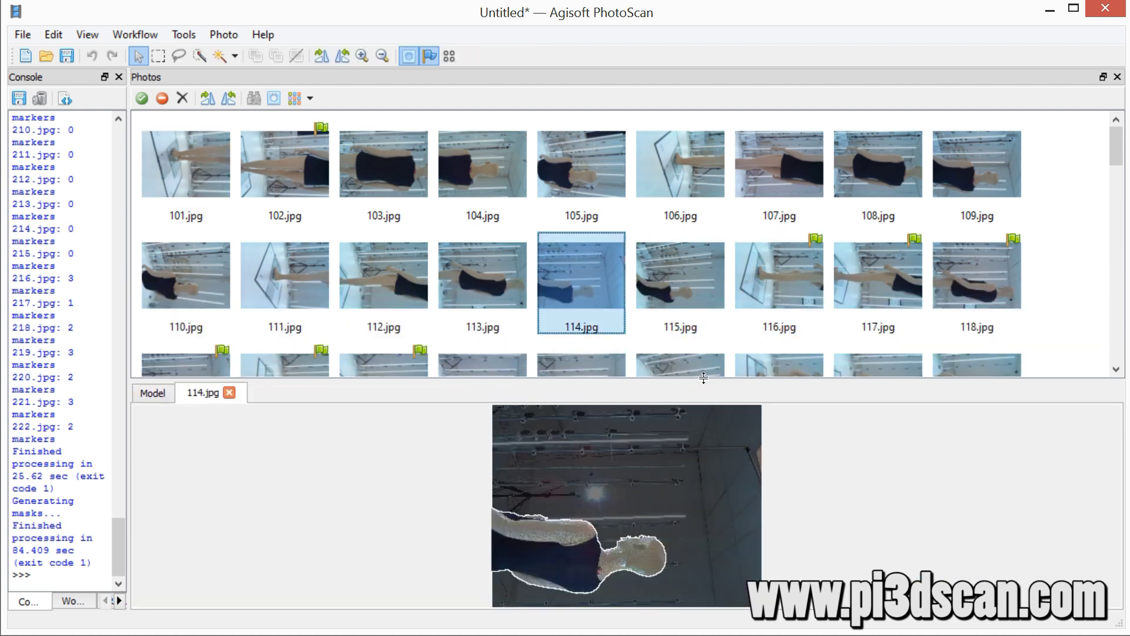
pyautogui.moveTo(630, 380); pyautogui.dragTo(630, 177)
pyautogui.scroll(5, 594, 426)
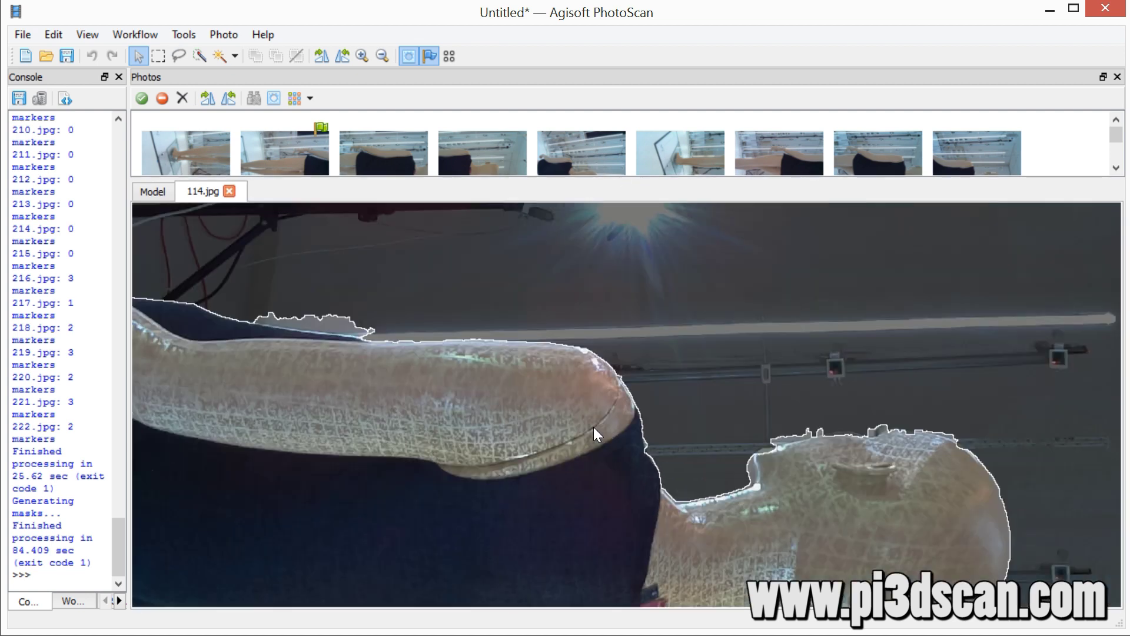
pyautogui.scroll(-3, 611, 446)
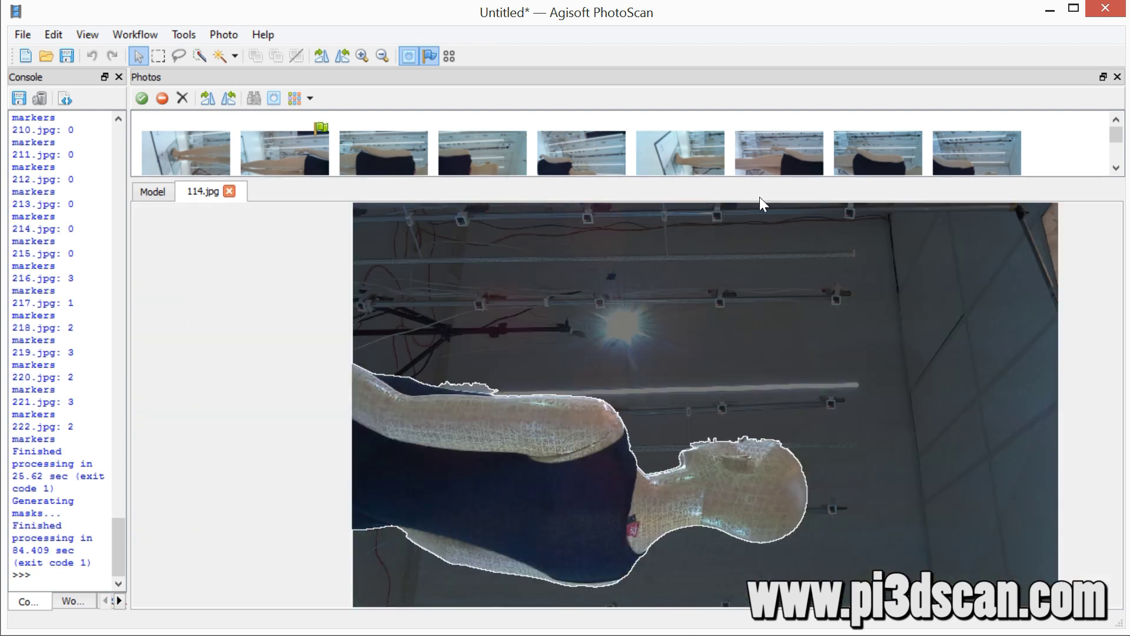
pyautogui.doubleClick(781, 163)
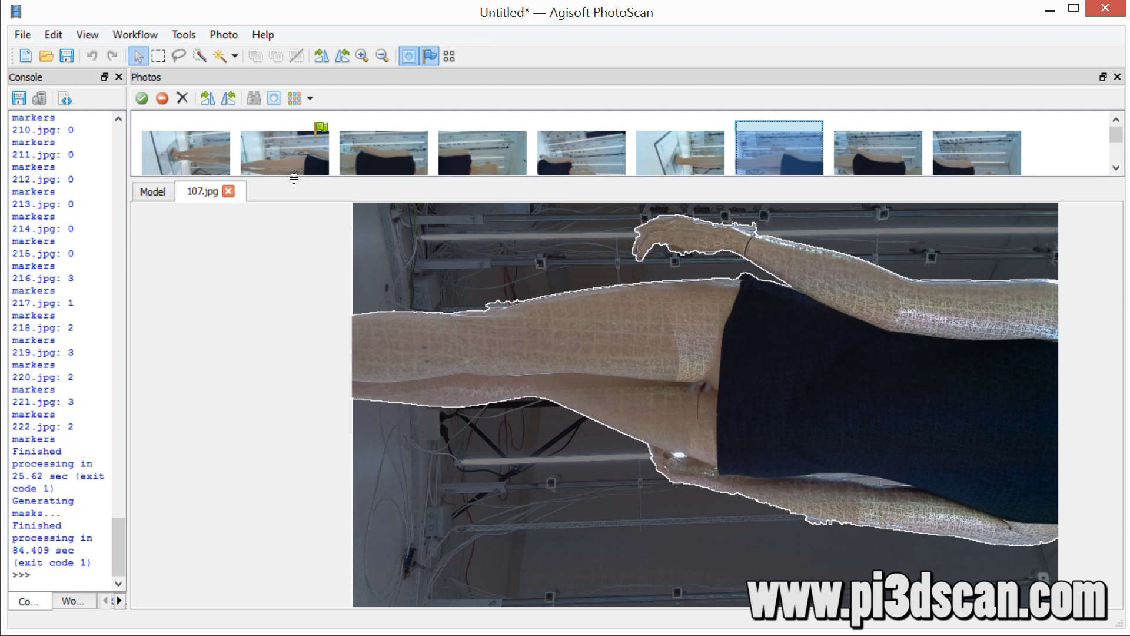
pyautogui.moveTo(294, 181); pyautogui.dragTo(290, 308)
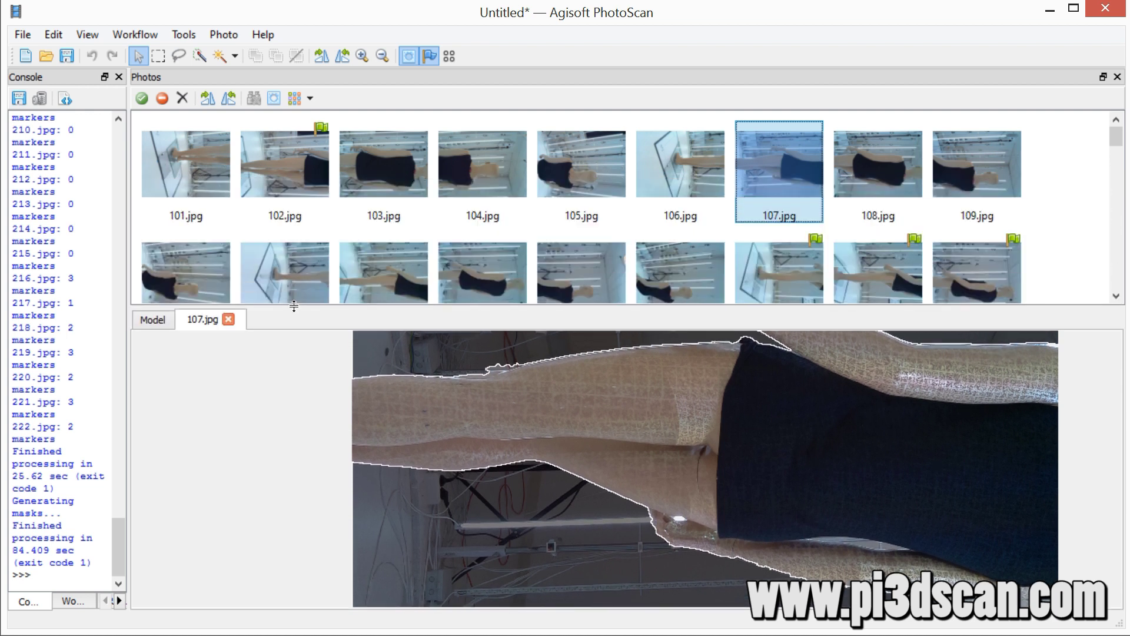
pyautogui.click(273, 98)
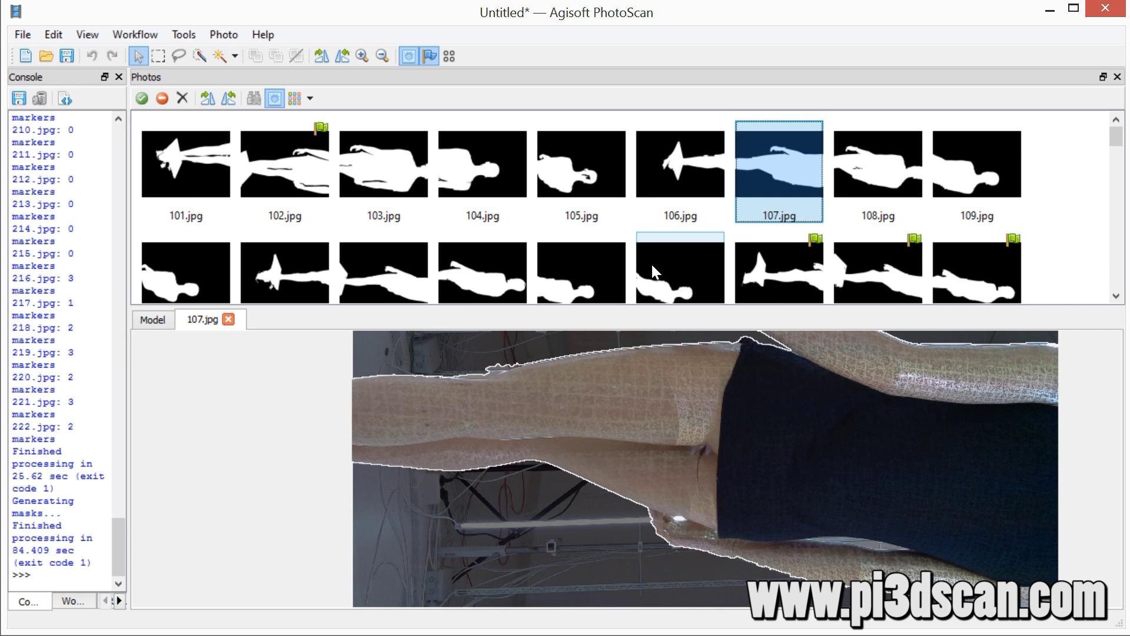
# - Align photos at High accuracy, pair preselection Disabled, with features constrained by mask
pyautogui.click(119, 34)
pyautogui.click(154, 103)
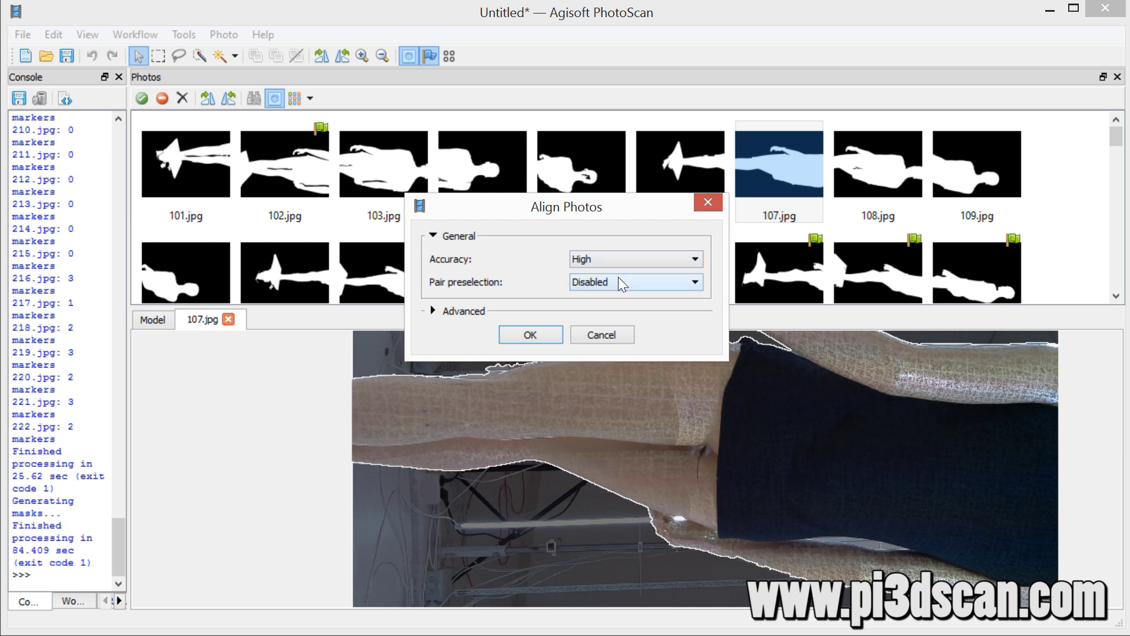
pyautogui.click(469, 312)
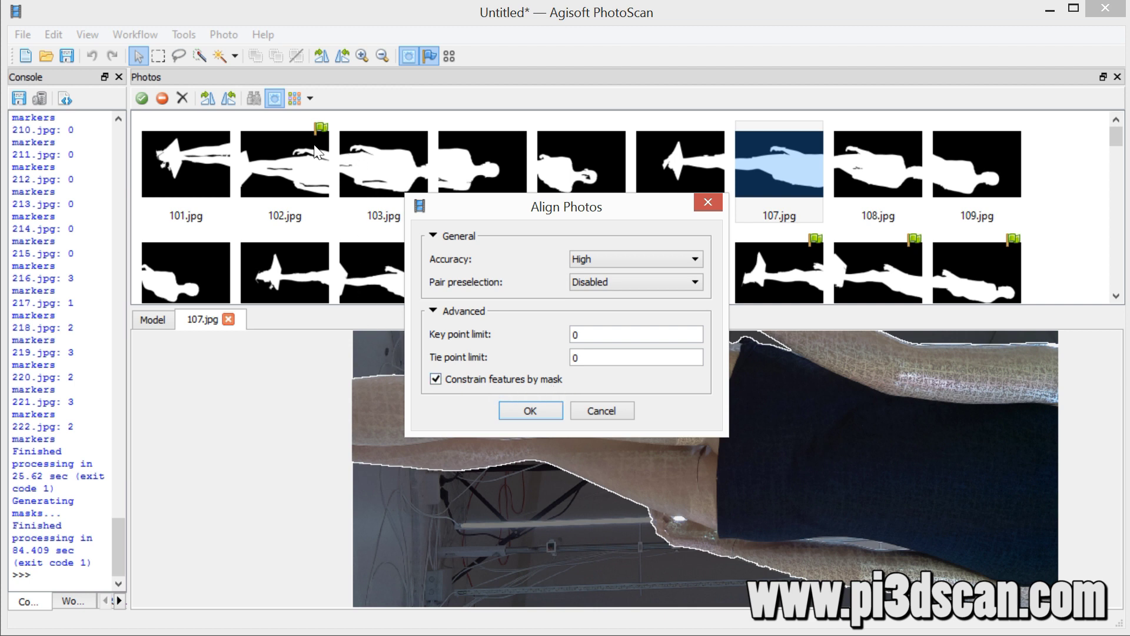
pyautogui.click(536, 411)
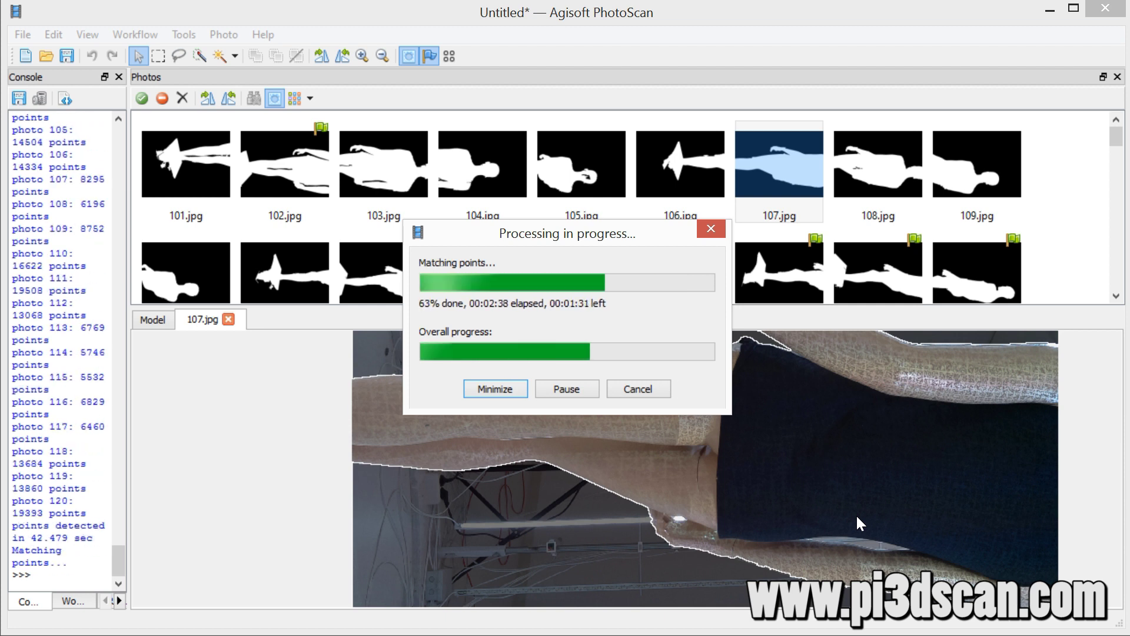
pyautogui.moveTo(146, 76); pyautogui.dragTo(134, 612)
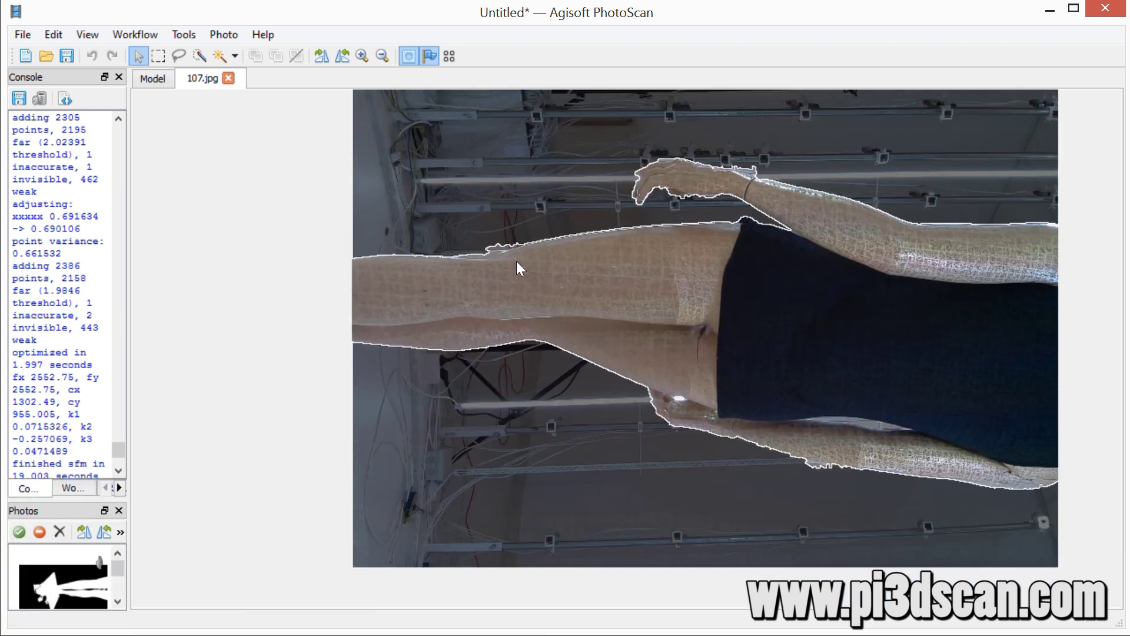
# - Hide the camera planes and orbit to inspect the 49,321-point cloud and targets 1–25
pyautogui.click(153, 78)
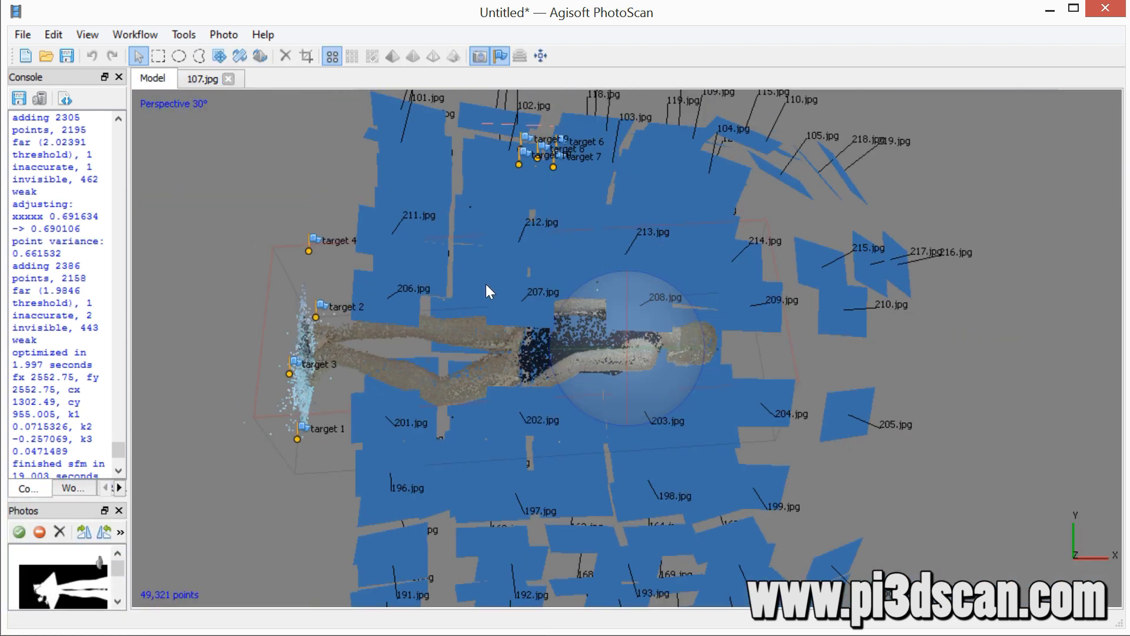
pyautogui.moveTo(699, 437); pyautogui.dragTo(698, 323)
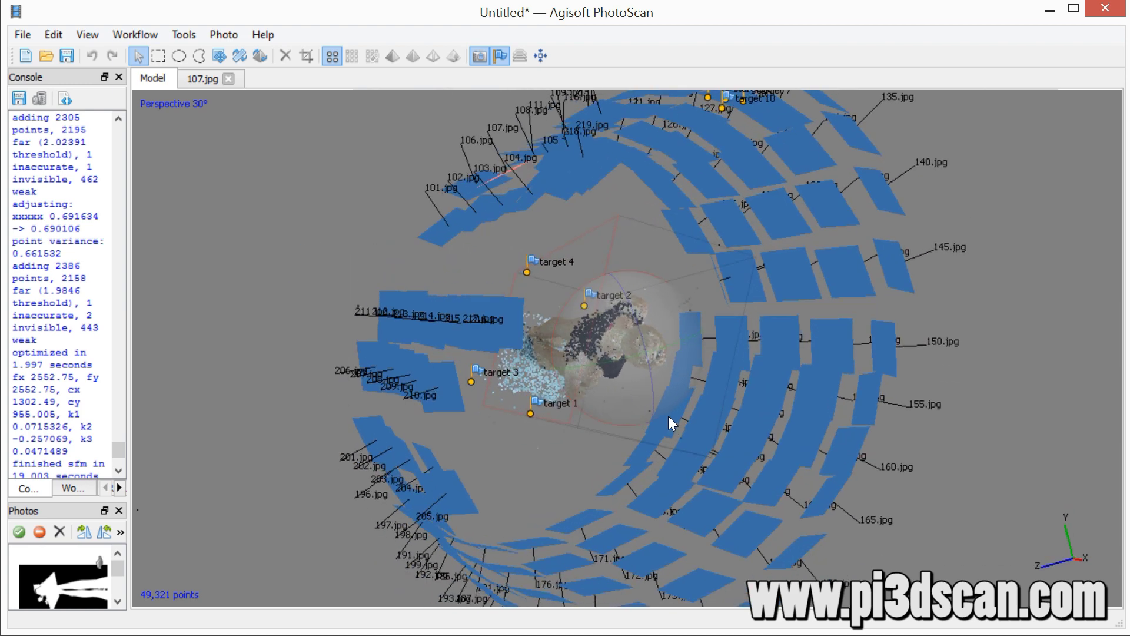
pyautogui.moveTo(669, 416); pyautogui.dragTo(587, 462)
pyautogui.click(480, 56)
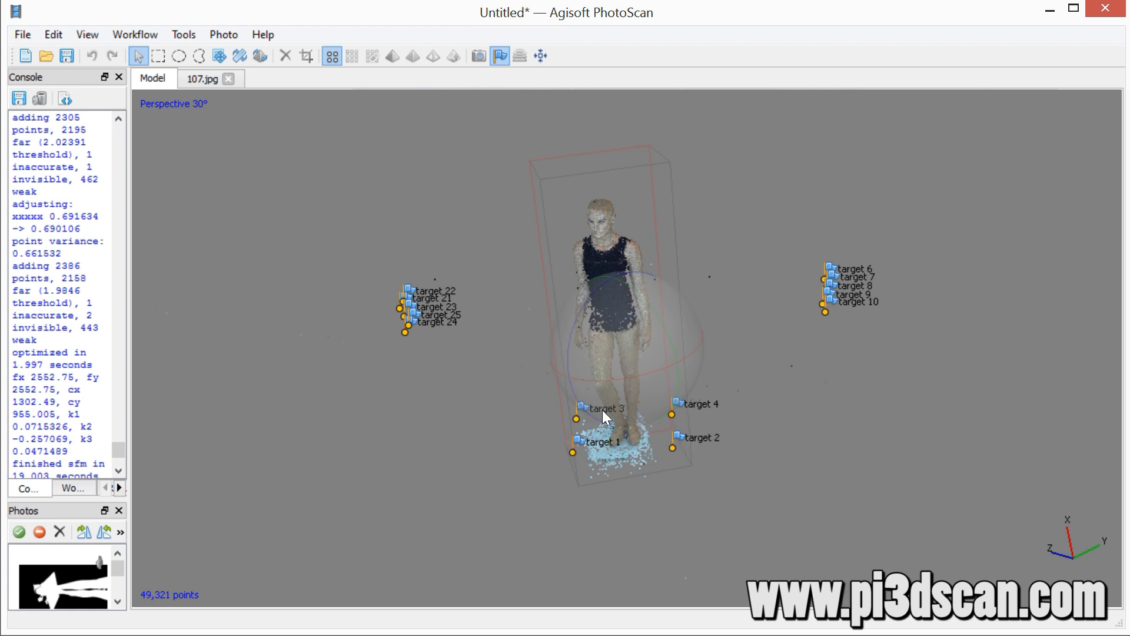
pyautogui.scroll(10, 602, 410)
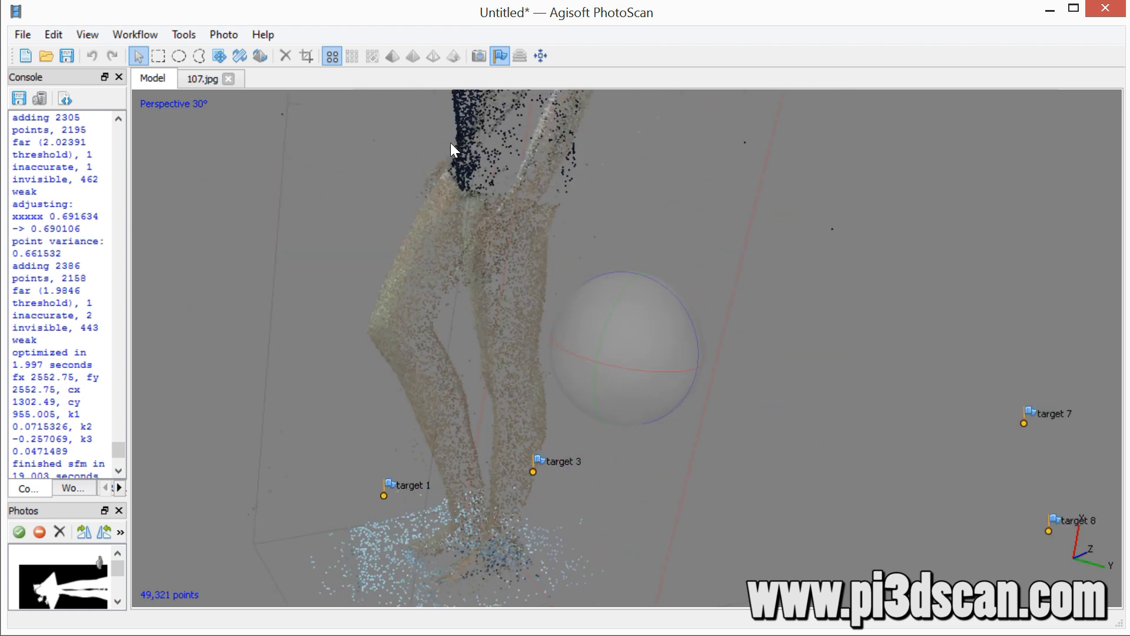
pyautogui.moveTo(450, 143); pyautogui.dragTo(579, 168)
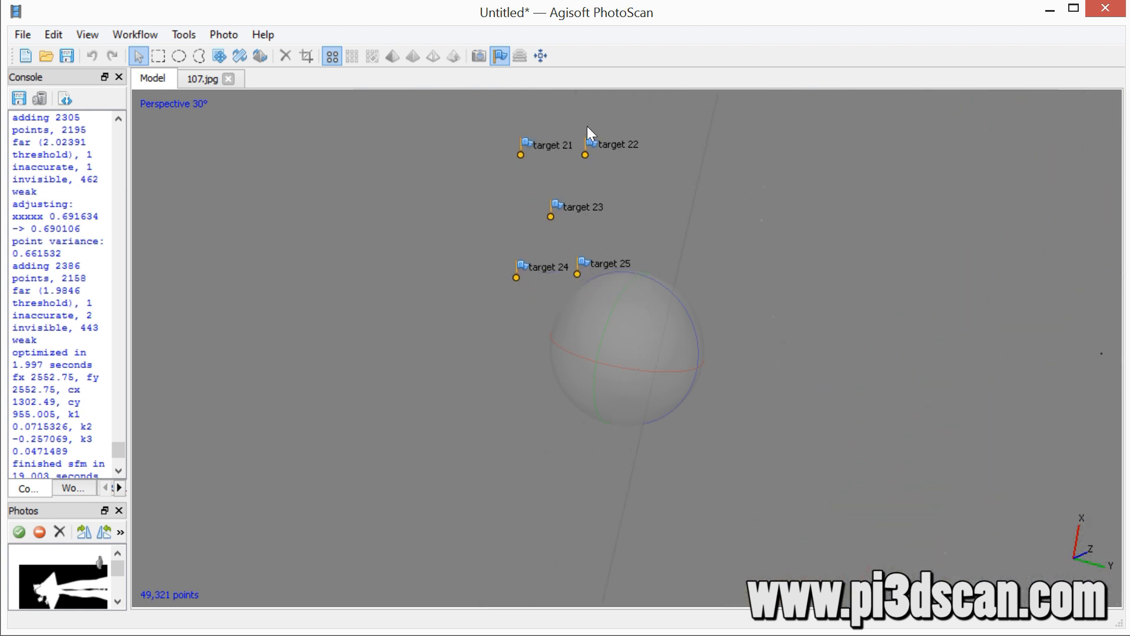
pyautogui.moveTo(607, 225); pyautogui.dragTo(830, 363)
pyautogui.scroll(5, 831, 363)
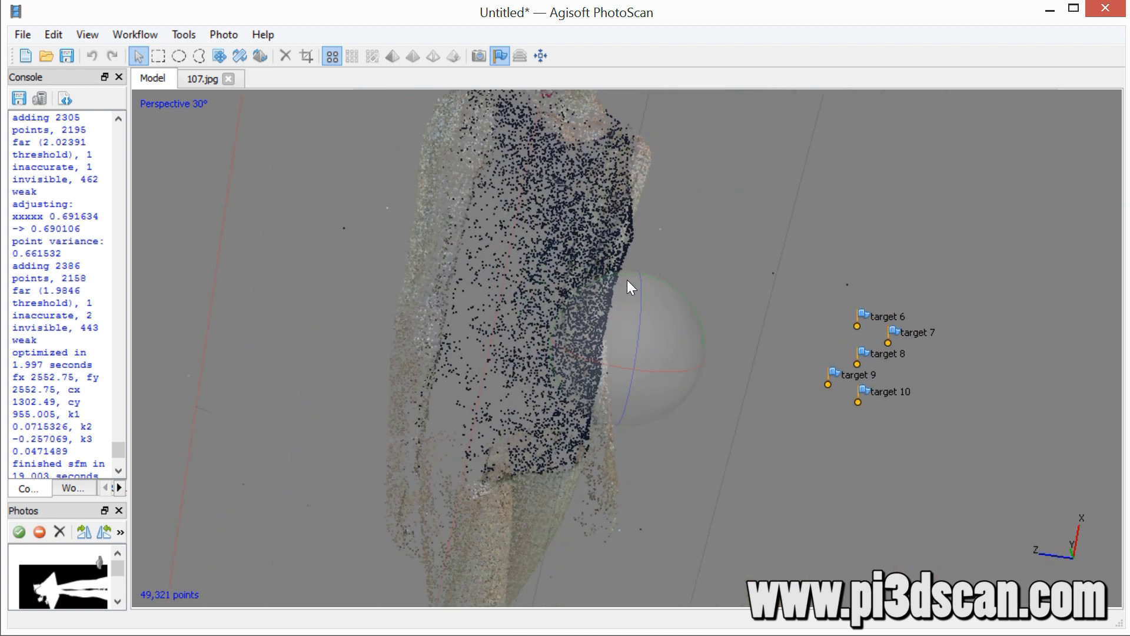
pyautogui.scroll(-6, 683, 334)
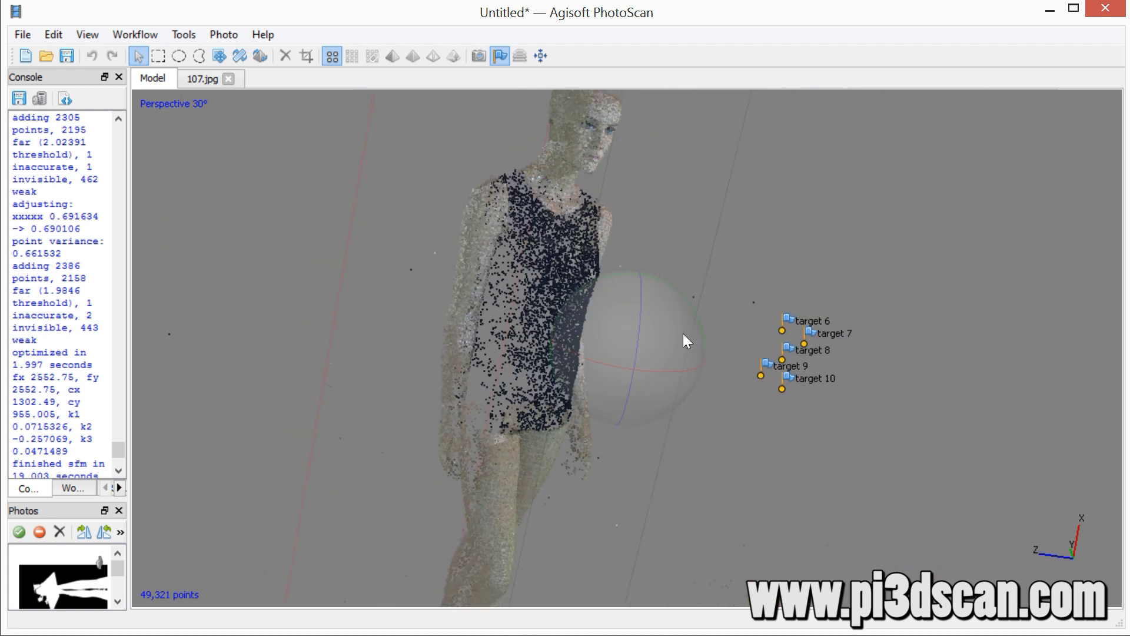
# - Bring the box_v2 script over PhotoScan and highlight p0 in the axis diagram comment
pyautogui.hotkey('alt', 'Tab')
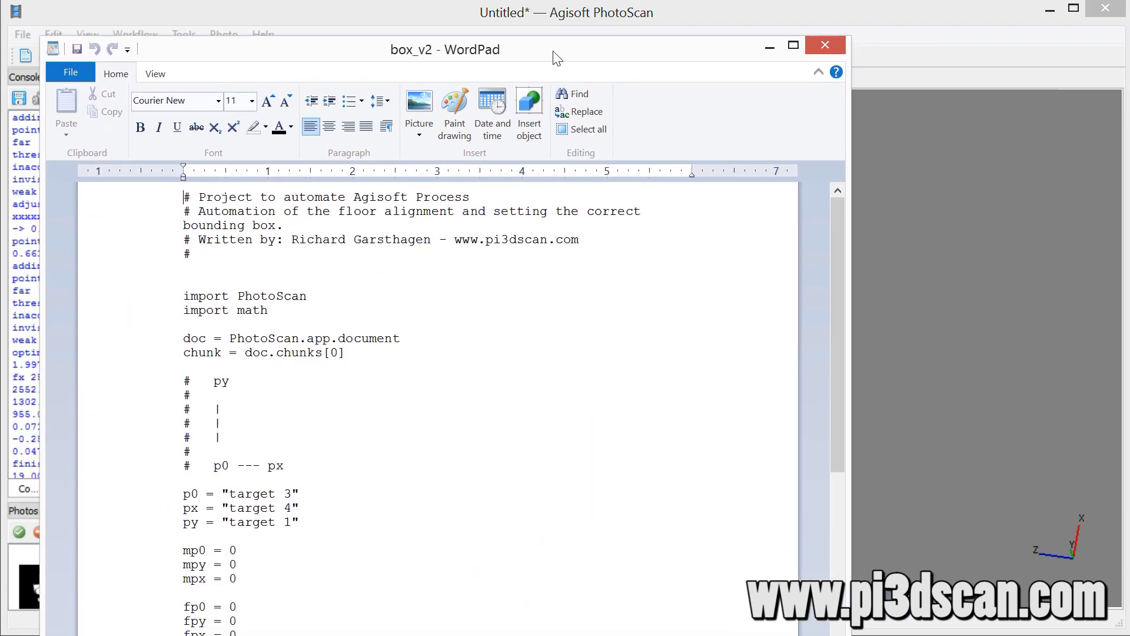
pyautogui.moveTo(554, 57); pyautogui.dragTo(529, 28)
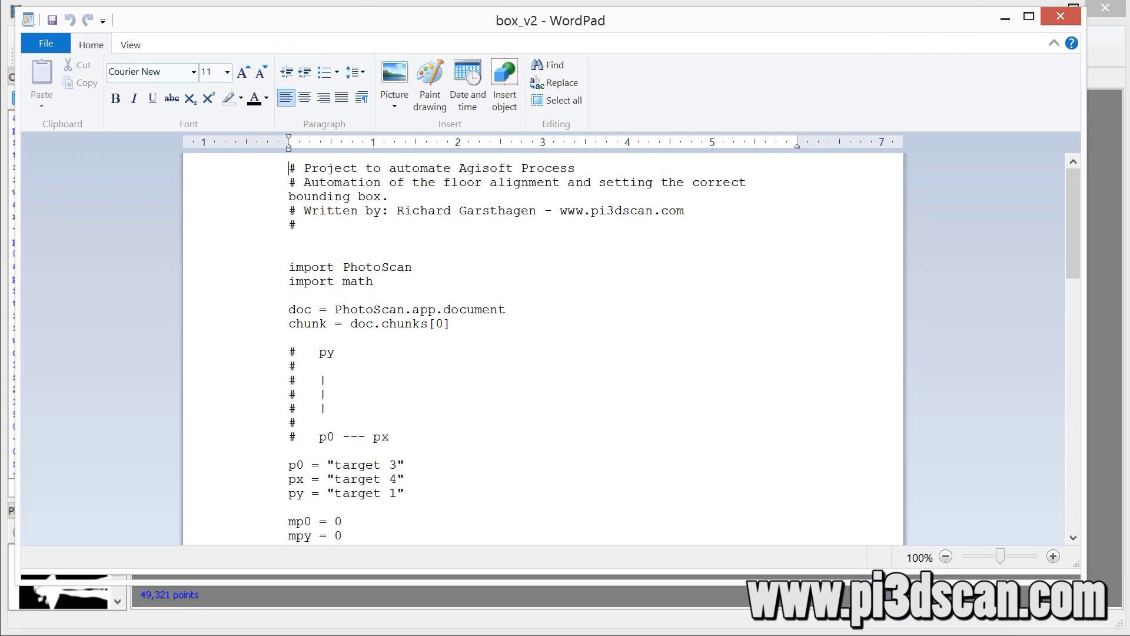
pyautogui.scroll(-3, 752, 414)
pyautogui.scroll(-1, 752, 413)
pyautogui.scroll(1, 544, 400)
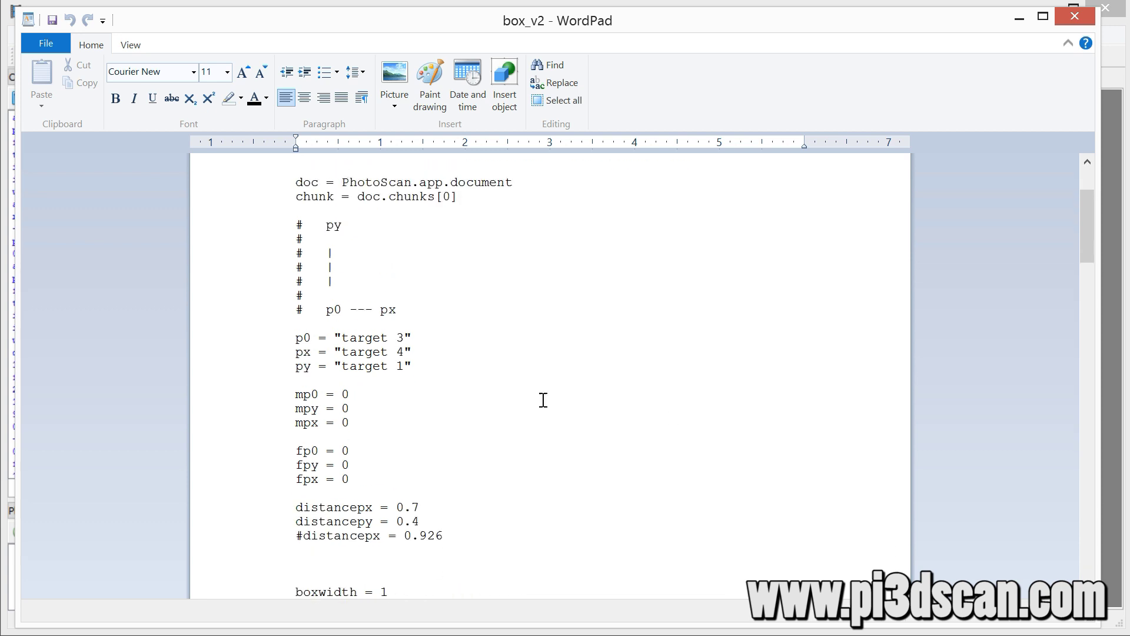
pyautogui.moveTo(325, 311); pyautogui.dragTo(351, 311)
# - Compare with PhotoScan behind it, then highlight the distancepx value 0.7
pyautogui.moveTo(465, 30); pyautogui.dragTo(487, 597)
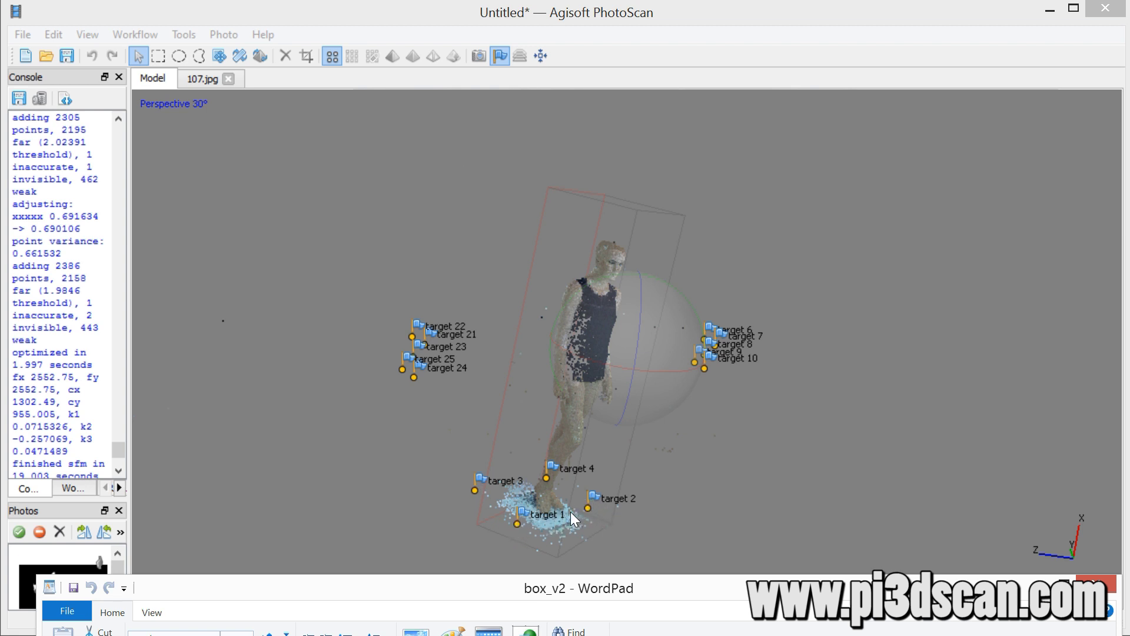
pyautogui.moveTo(516, 595); pyautogui.dragTo(498, 64)
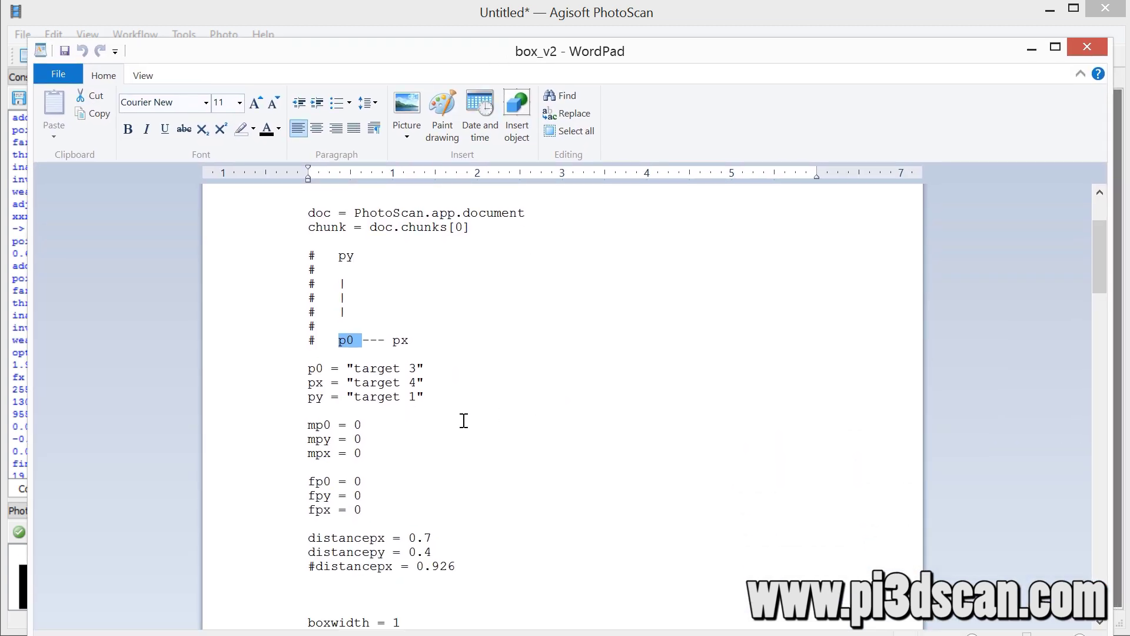
pyautogui.scroll(-1, 460, 421)
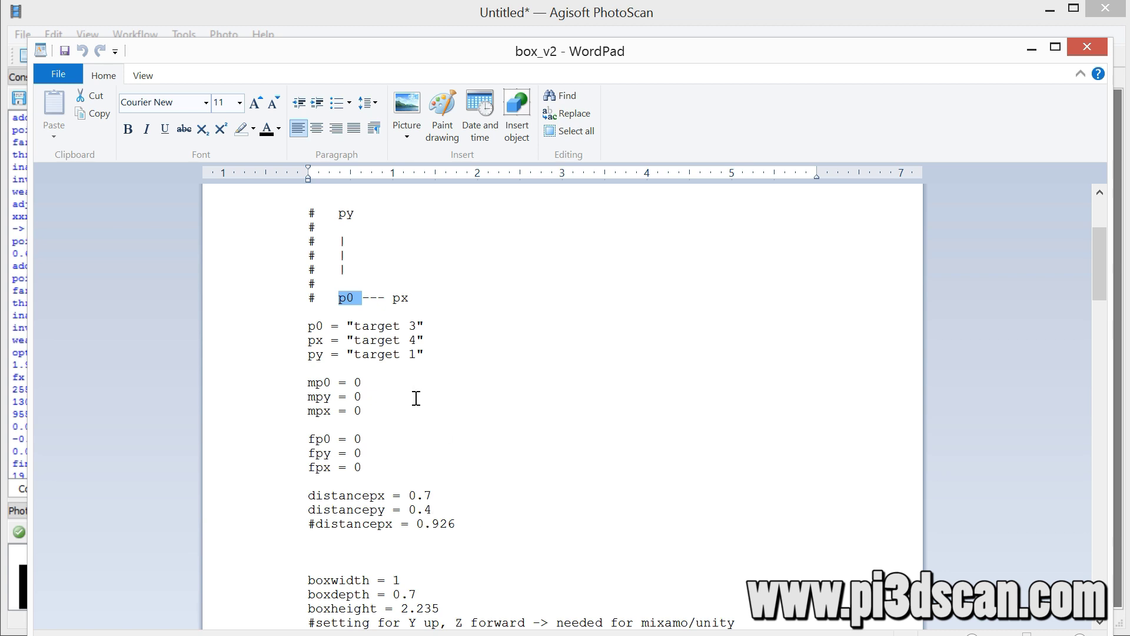
pyautogui.moveTo(411, 496); pyautogui.dragTo(351, 528)
# - Delete the '#distancepx = 0.926' line and the blank line below distancepy
pyautogui.hotkey('shift', 'Home')
pyautogui.press('Delete')
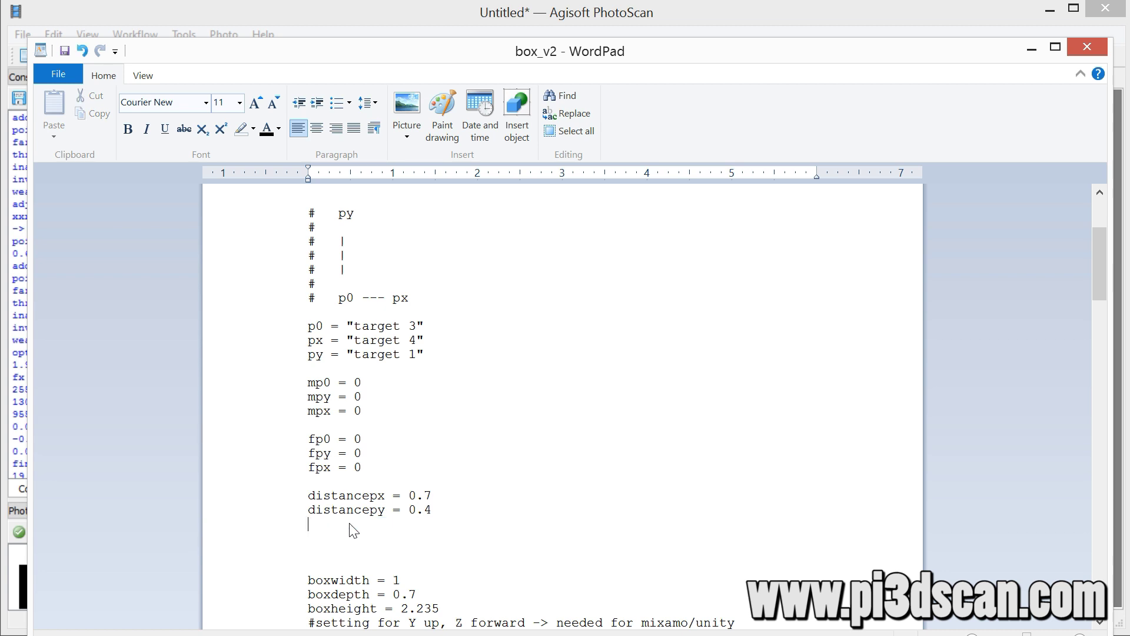
pyautogui.press('Delete')
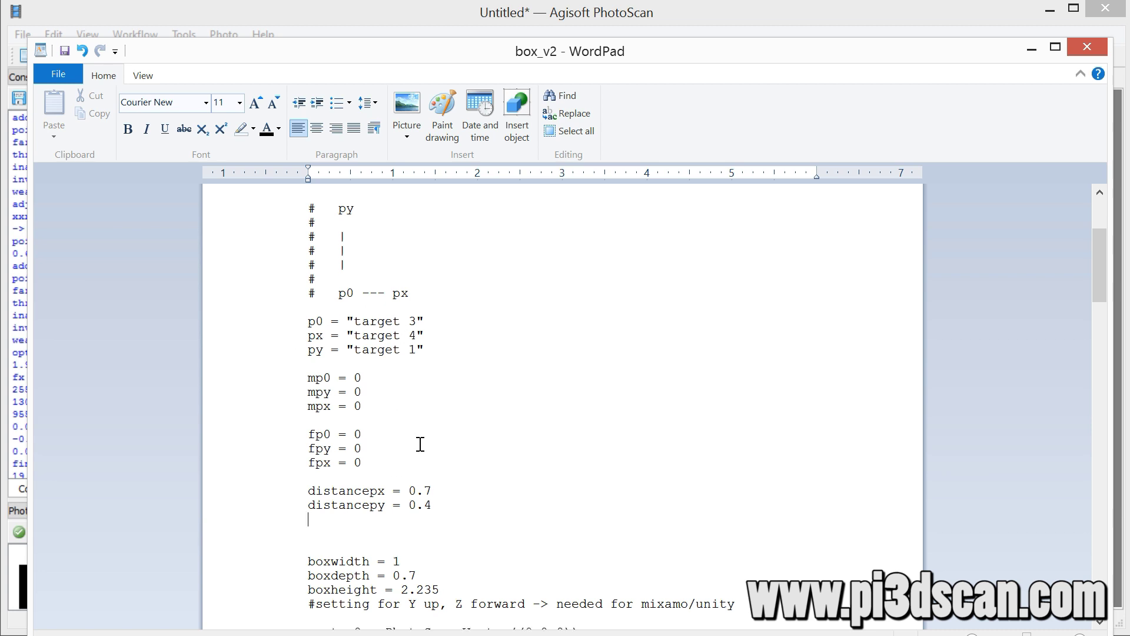
pyautogui.scroll(-5, 419, 444)
pyautogui.scroll(-8, 423, 431)
pyautogui.scroll(4, 401, 418)
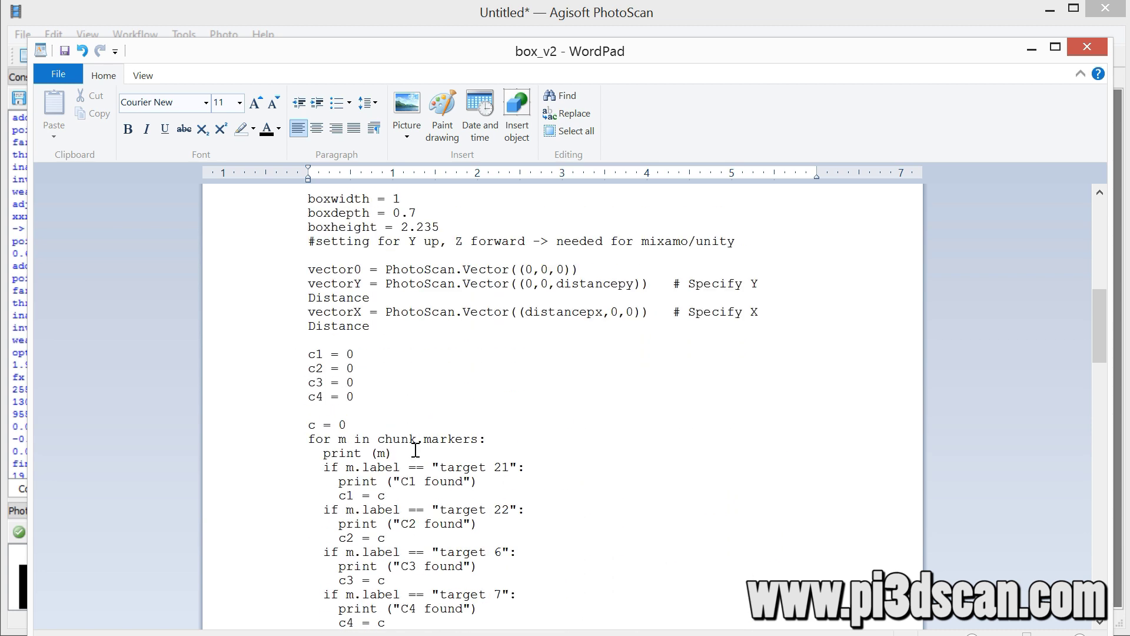
pyautogui.scroll(-1, 376, 406)
# - Review the target-label if-blocks and the boxwidth, boxdepth, boxheight lines, then return to PhotoScan
pyautogui.moveTo(316, 380); pyautogui.dragTo(527, 537)
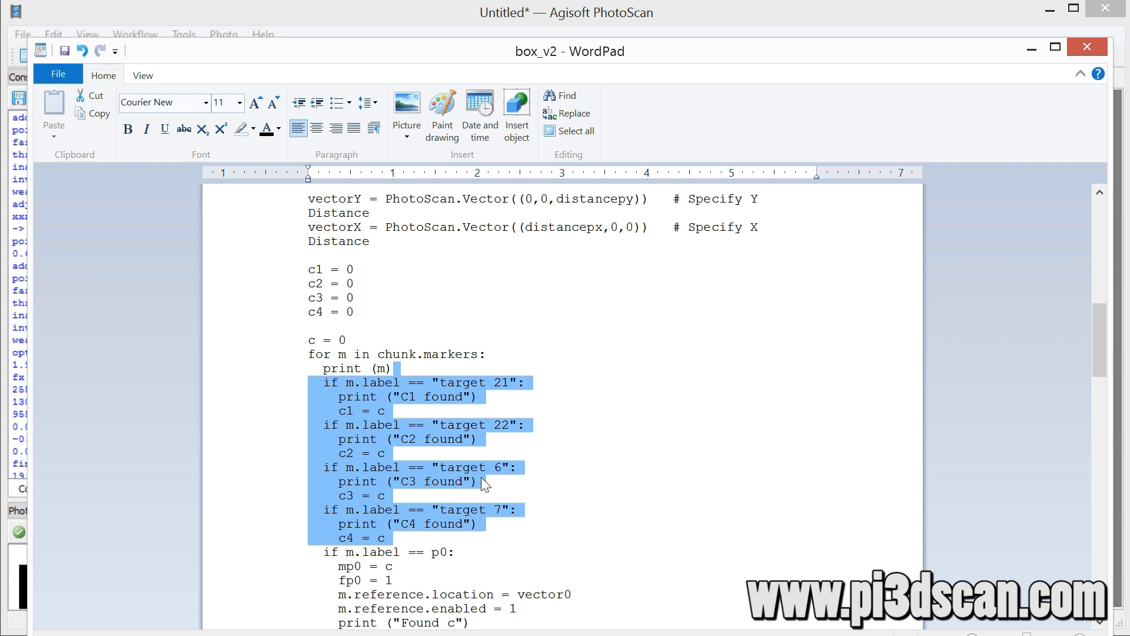
pyautogui.scroll(10, 482, 477)
pyautogui.scroll(-3, 481, 475)
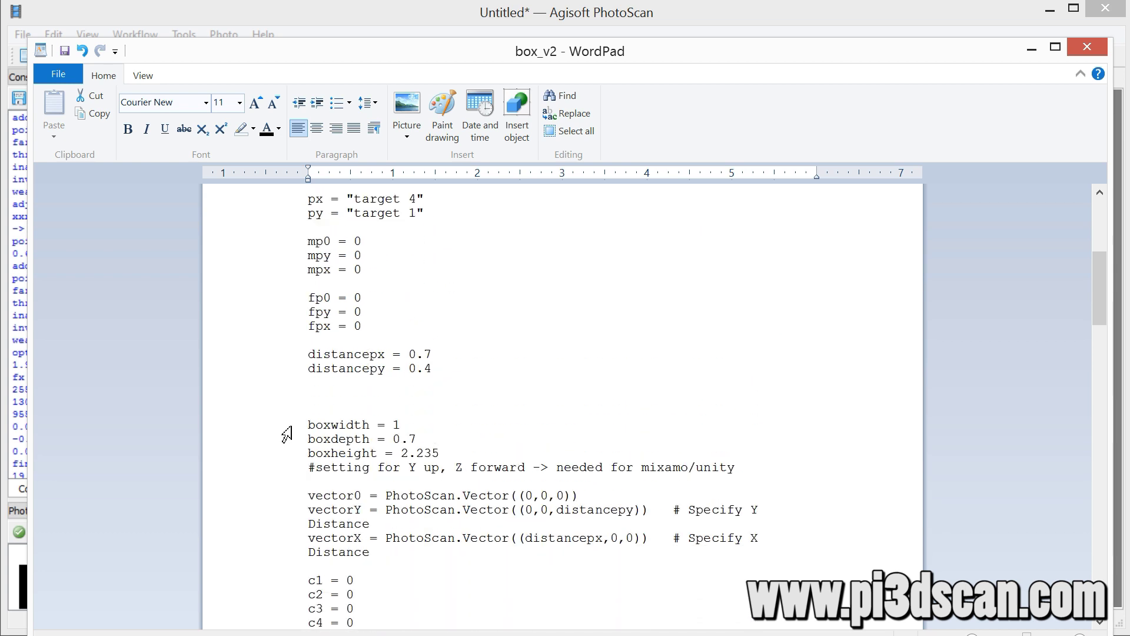
pyautogui.moveTo(308, 424); pyautogui.dragTo(484, 457)
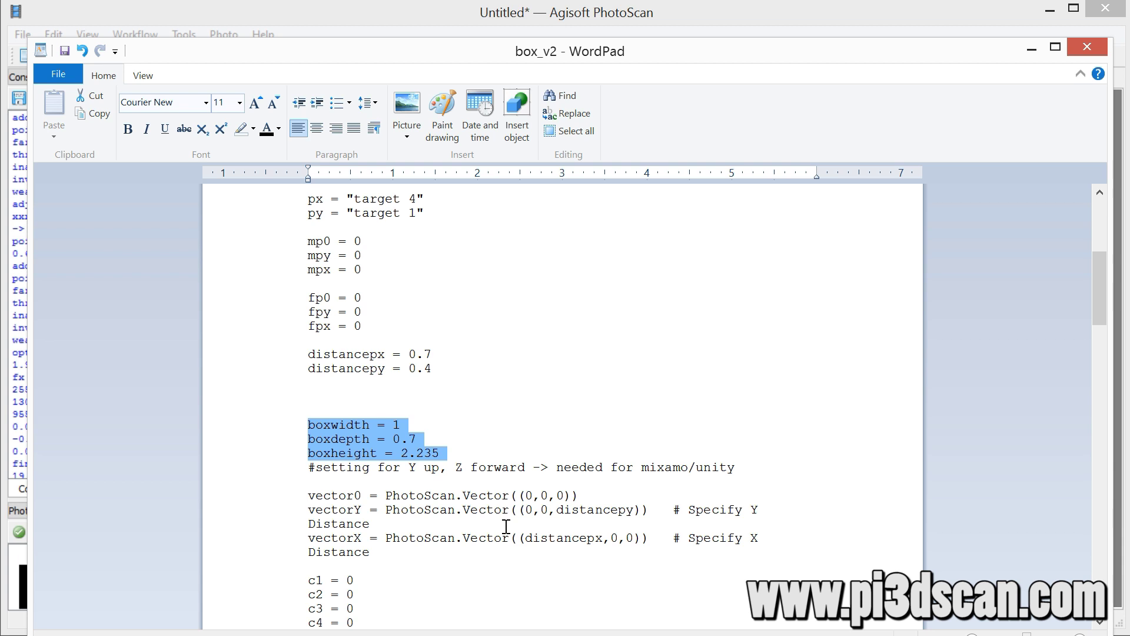
pyautogui.click(475, 33)
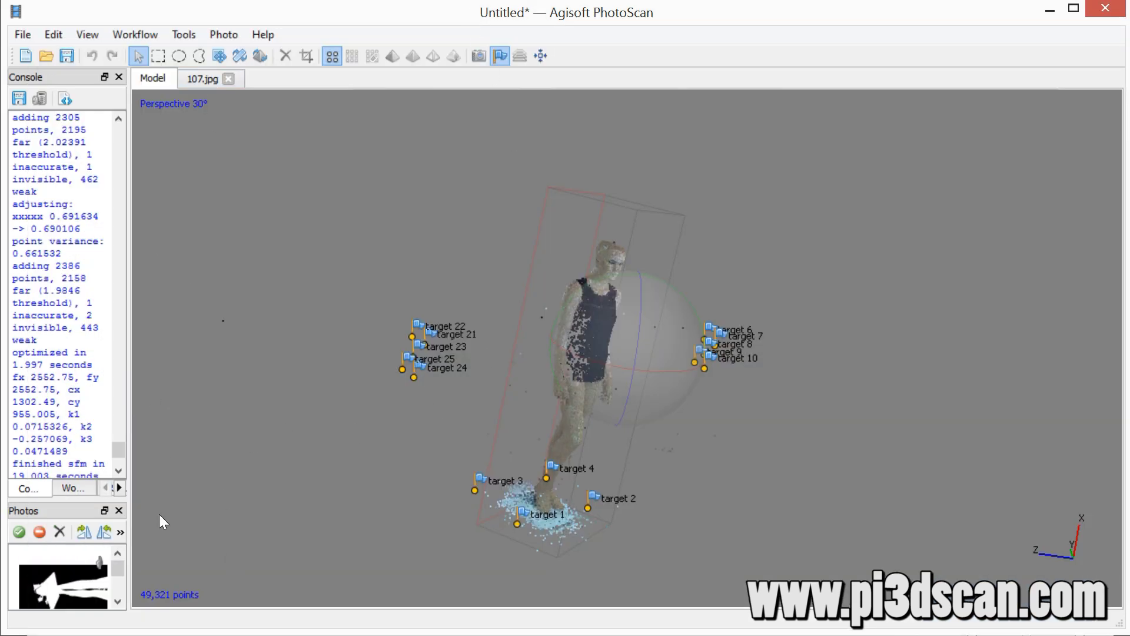
# - Run box_v2.py from the Console and check the realigned box in top, side and orthographic views
pyautogui.click(64, 99)
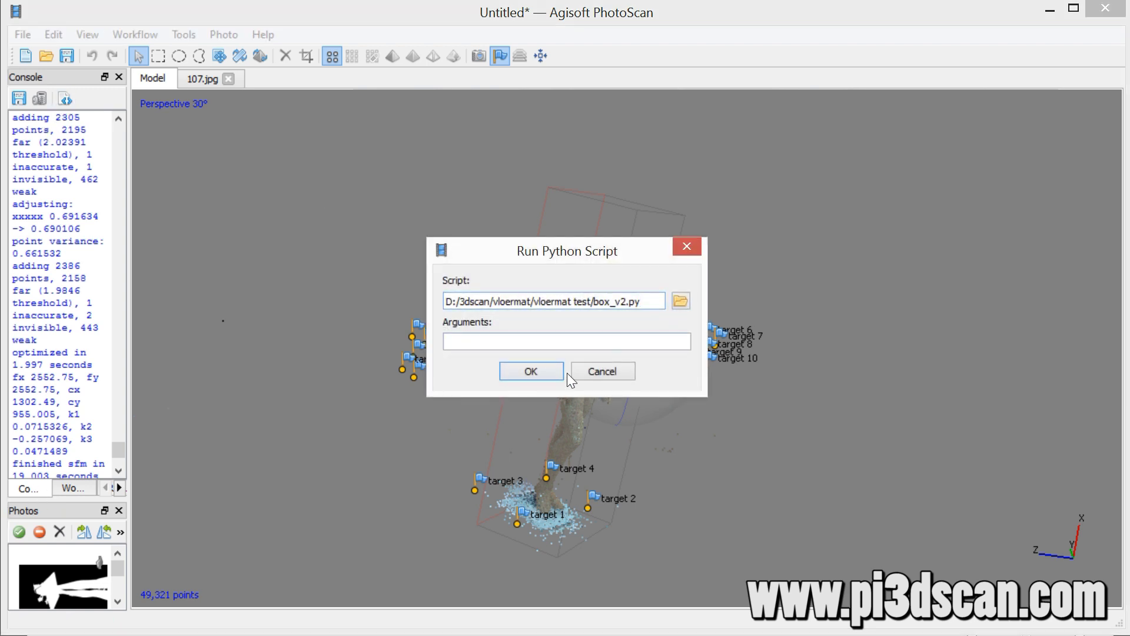
pyautogui.click(546, 373)
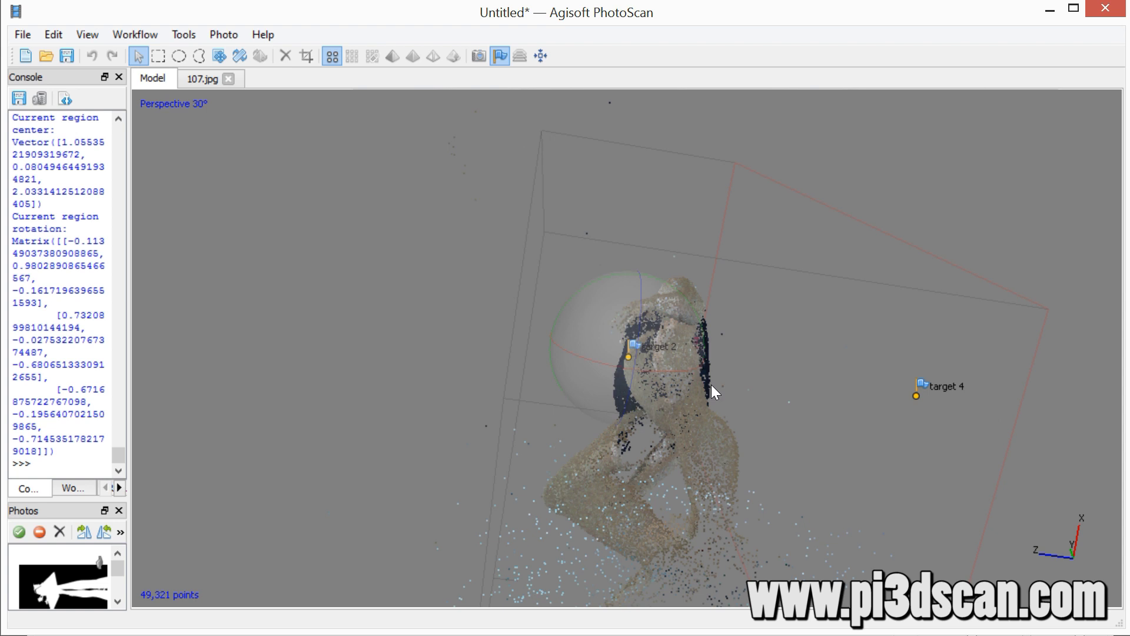
pyautogui.press('KP_7')
pyautogui.scroll(-3, 695, 381)
pyautogui.press('KP_1')
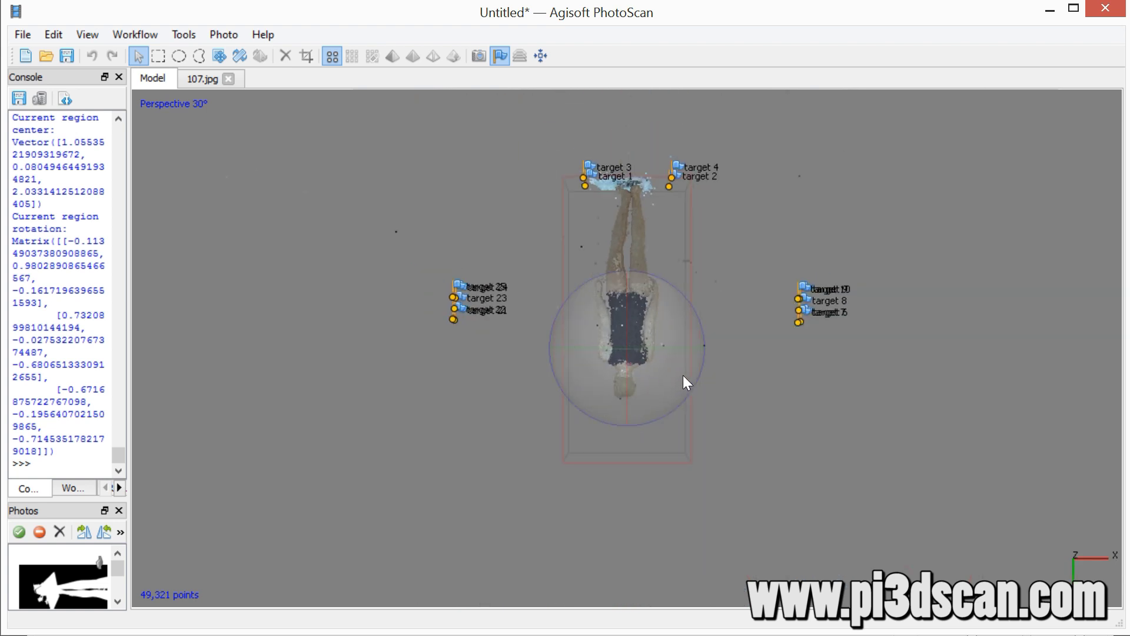
pyautogui.press('KP_5')
pyautogui.scroll(6, 627, 284)
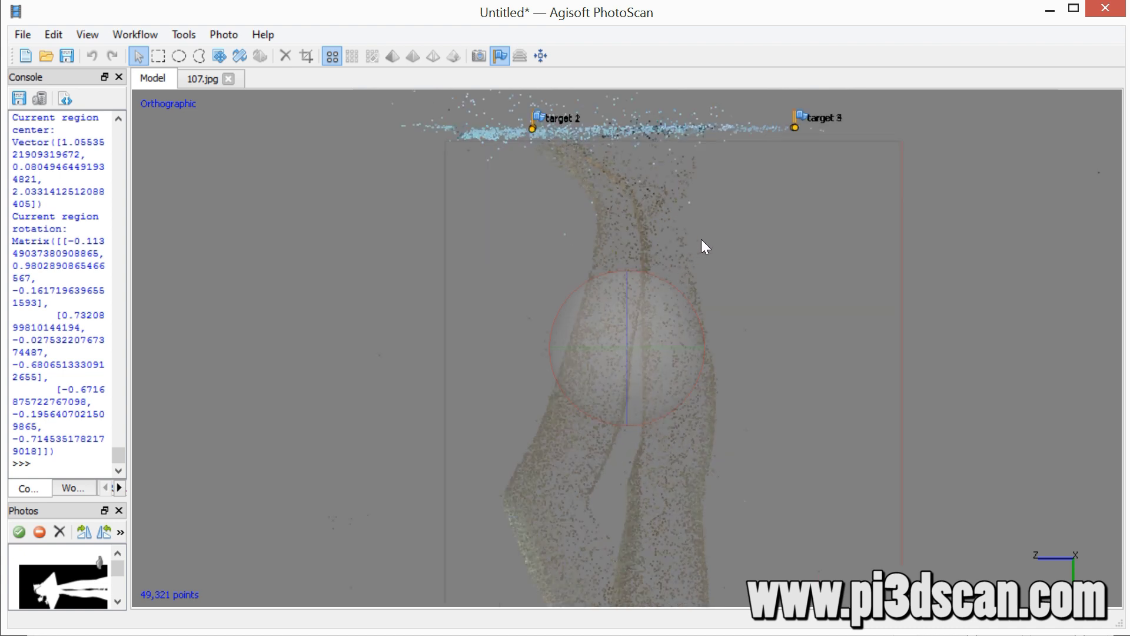
pyautogui.moveTo(701, 239)
pyautogui.mouseDown()
pyautogui.moveTo(713, 322)
pyautogui.moveTo(677, 306)
pyautogui.moveTo(661, 349)
pyautogui.mouseUp()
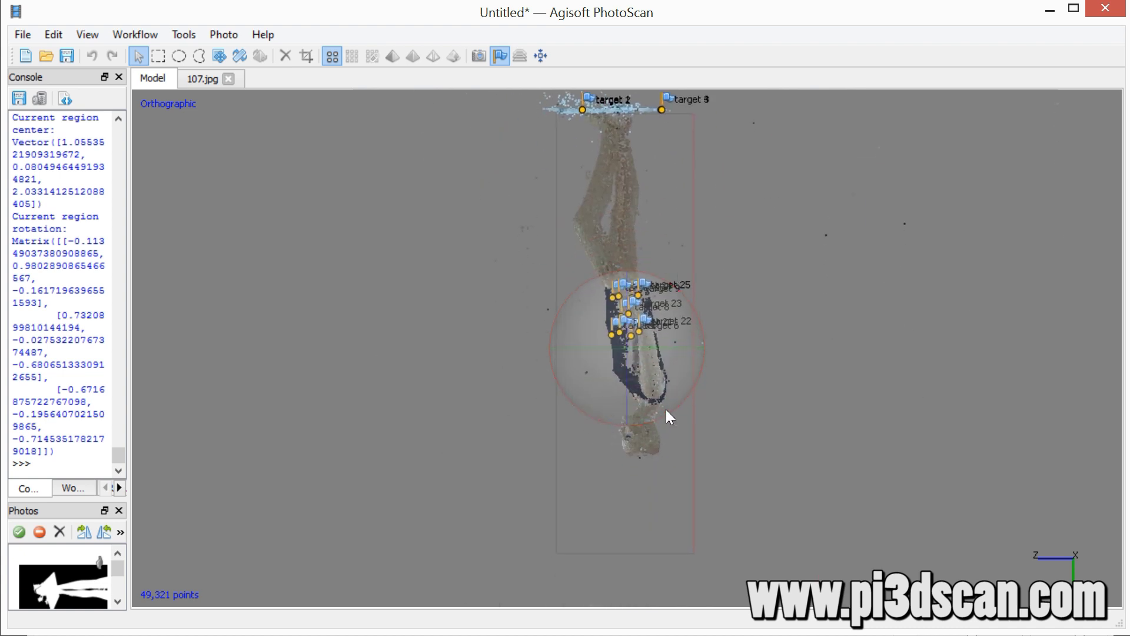
pyautogui.moveTo(667, 410); pyautogui.dragTo(664, 412)
pyautogui.moveTo(497, 380); pyautogui.dragTo(612, 344)
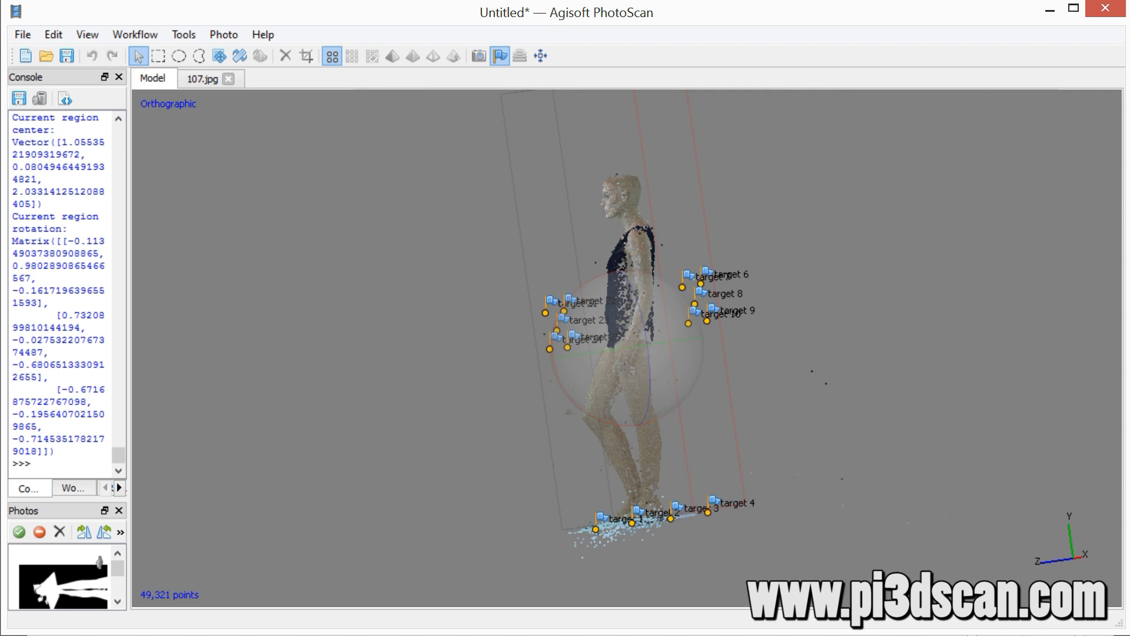
# - Enter 0.5 in the box dimension values and save the box_v2 script
pyautogui.hotkey('alt', 'Tab')
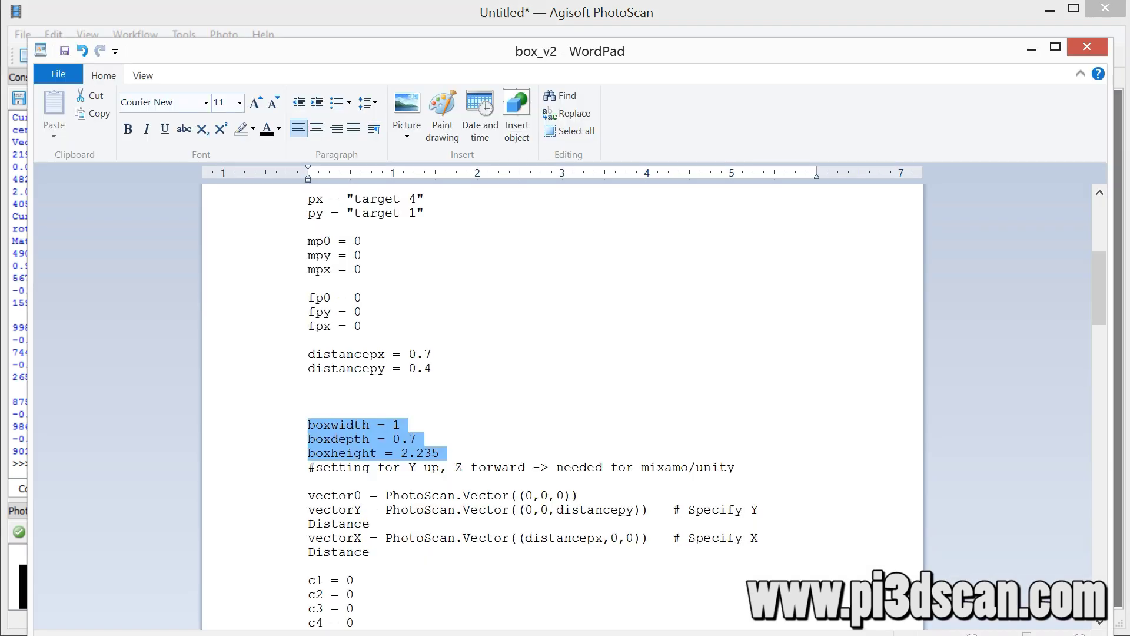
pyautogui.click(400, 439)
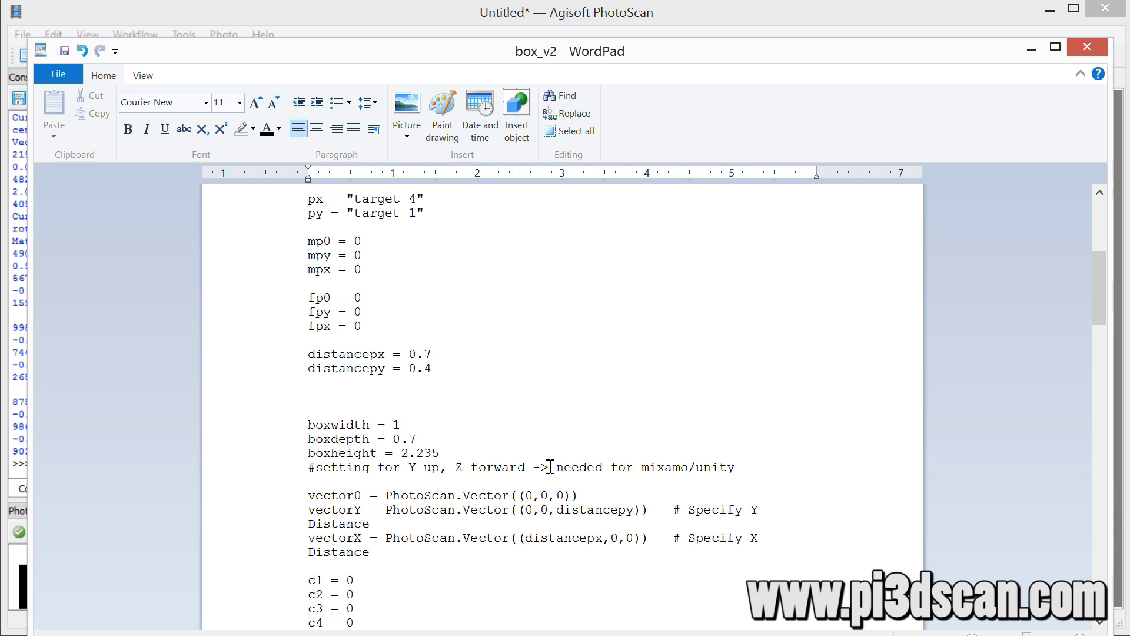
pyautogui.write('0.5')
pyautogui.click(70, 88)
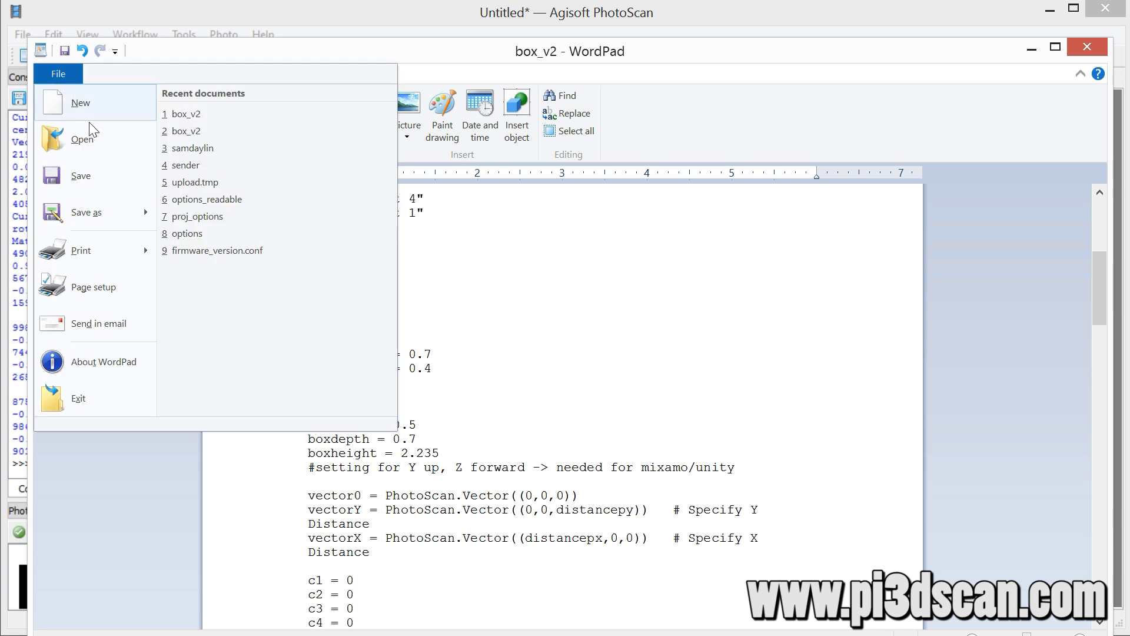
pyautogui.click(86, 172)
# - Re-run box_v2.py in PhotoScan and orbit to inspect the region box
pyautogui.click(116, 20)
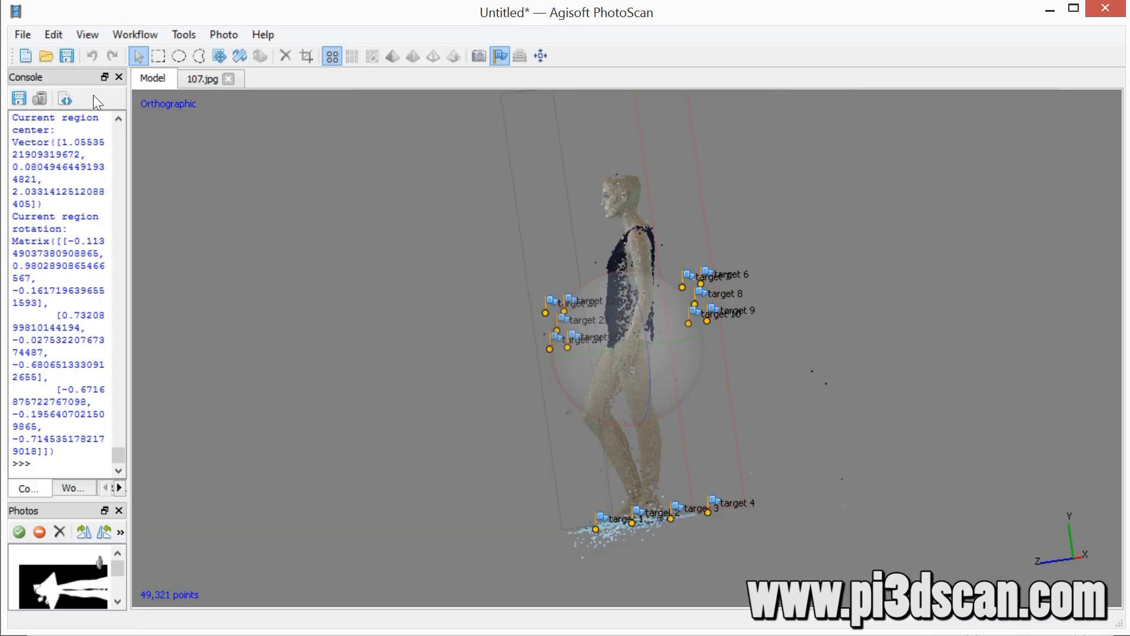
pyautogui.click(65, 101)
pyautogui.click(537, 371)
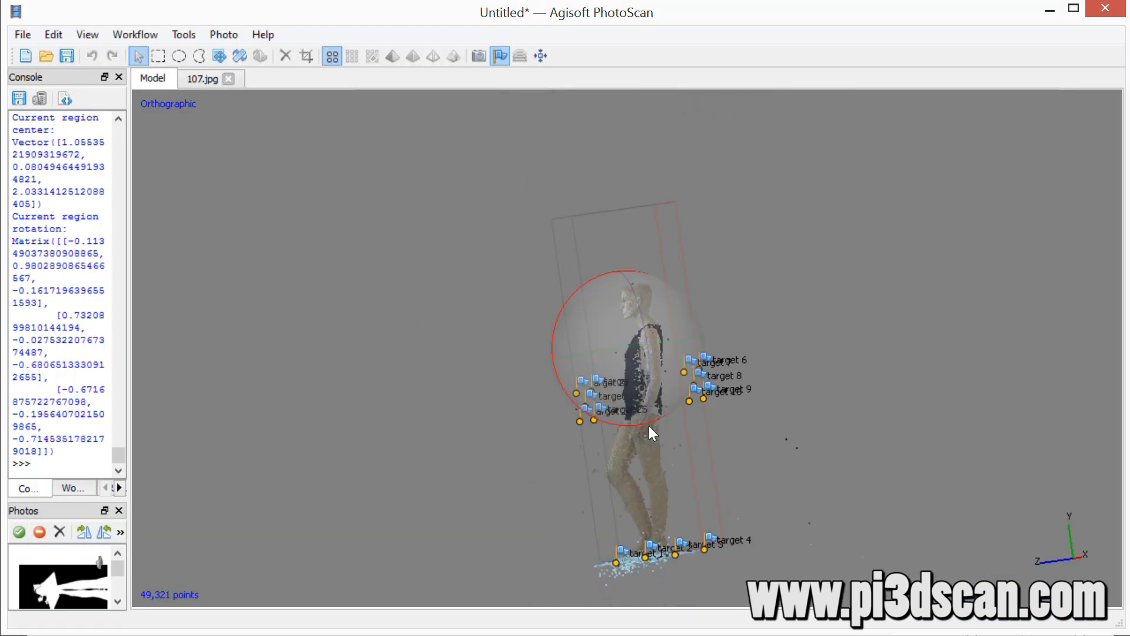
pyautogui.moveTo(602, 370); pyautogui.dragTo(687, 338)
pyautogui.scroll(3, 654, 333)
pyautogui.scroll(1, 655, 333)
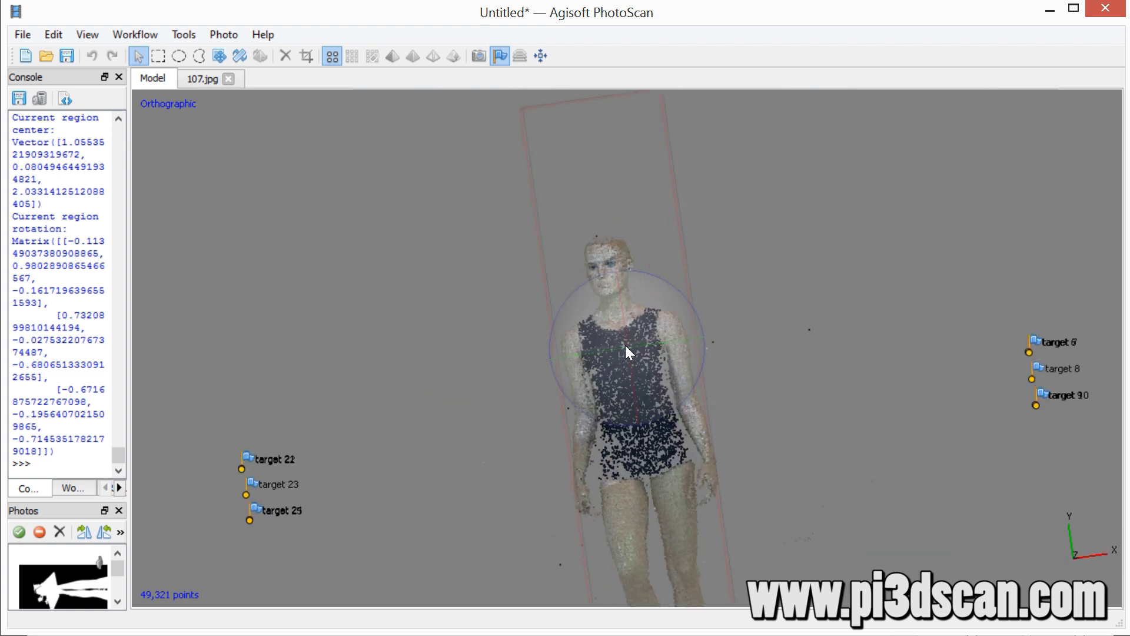
pyautogui.scroll(-3, 628, 348)
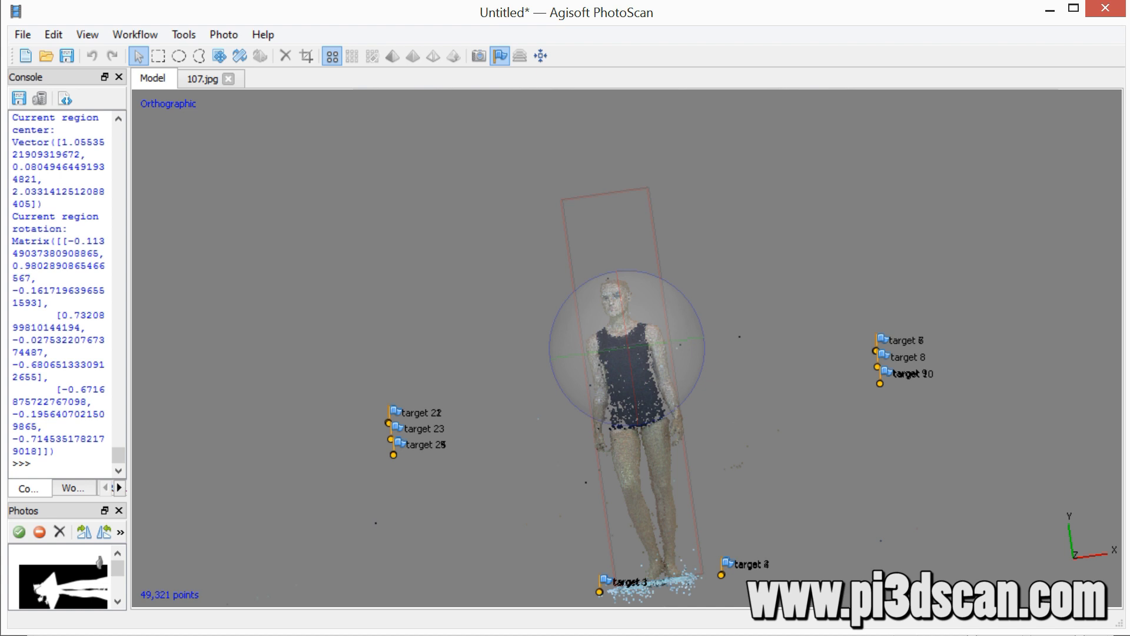
# - Change boxwidth to 0.8 in the script and save it
pyautogui.hotkey('alt', 'Tab')
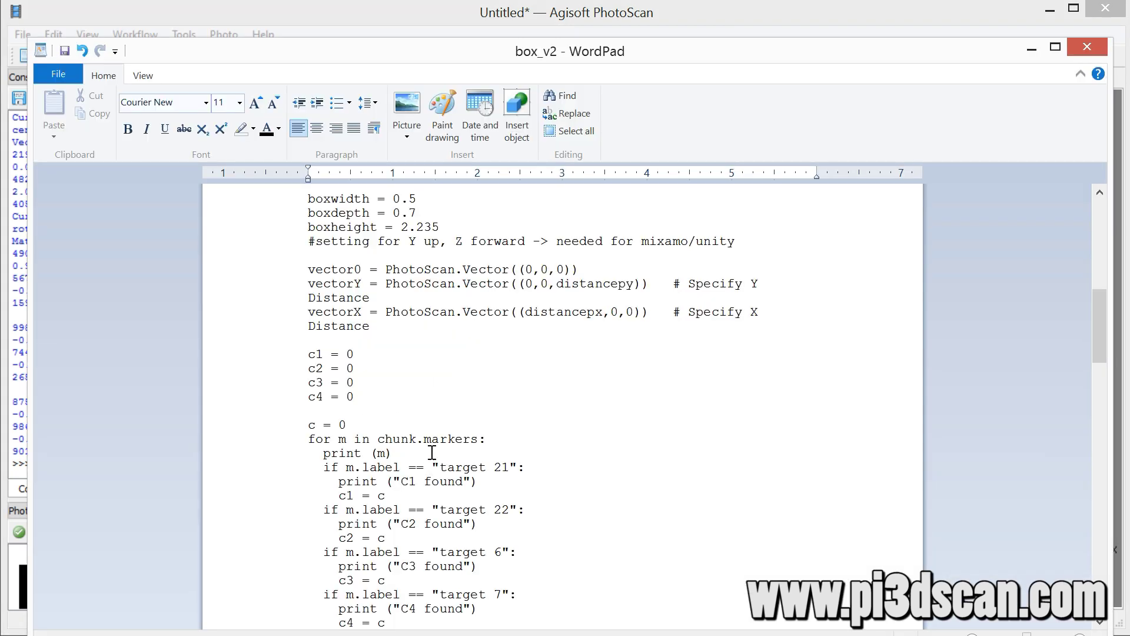
pyautogui.click(410, 199)
pyautogui.write('8')
pyautogui.press('Delete')
pyautogui.click(58, 73)
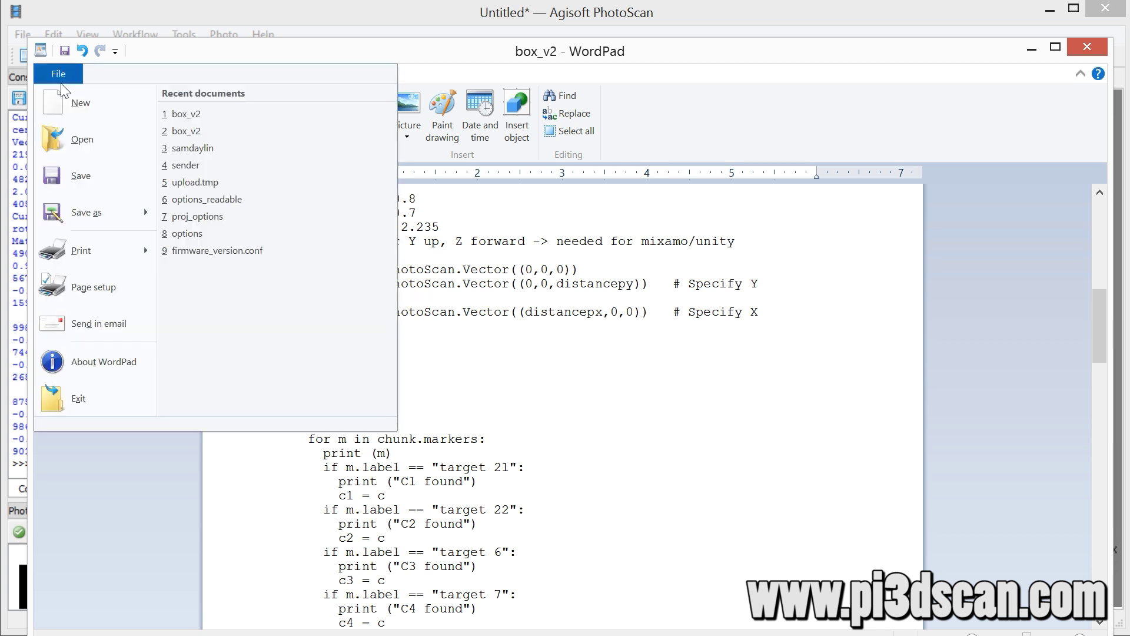
pyautogui.click(79, 165)
# - Re-run the updated box_v2.py and check the wider box around the doll's feet and floor
pyautogui.click(335, 8)
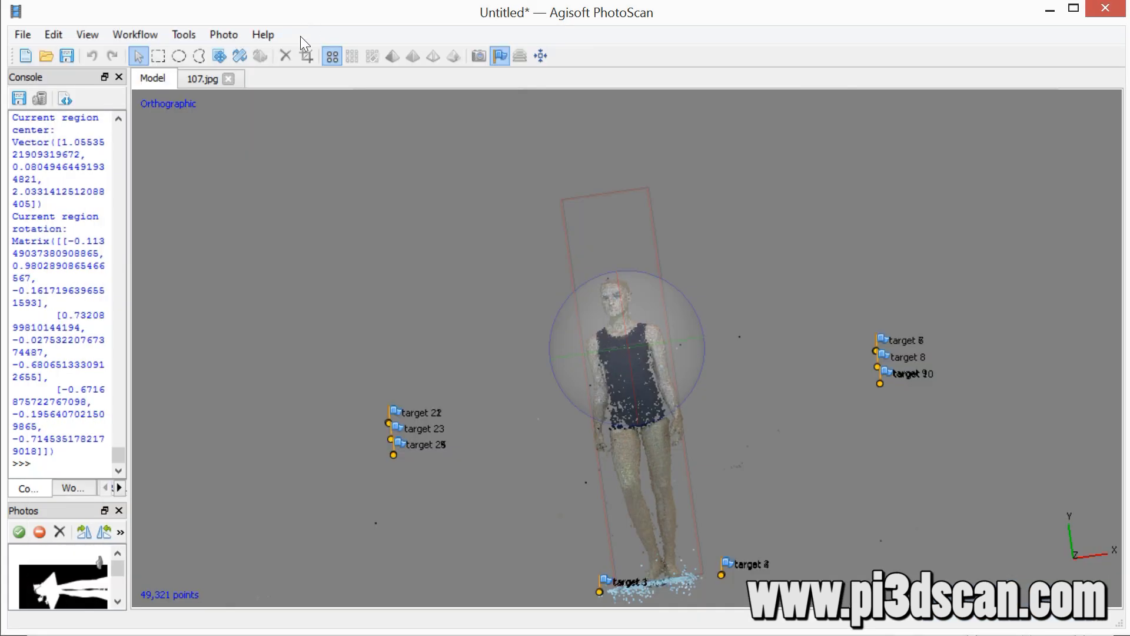
pyautogui.click(64, 98)
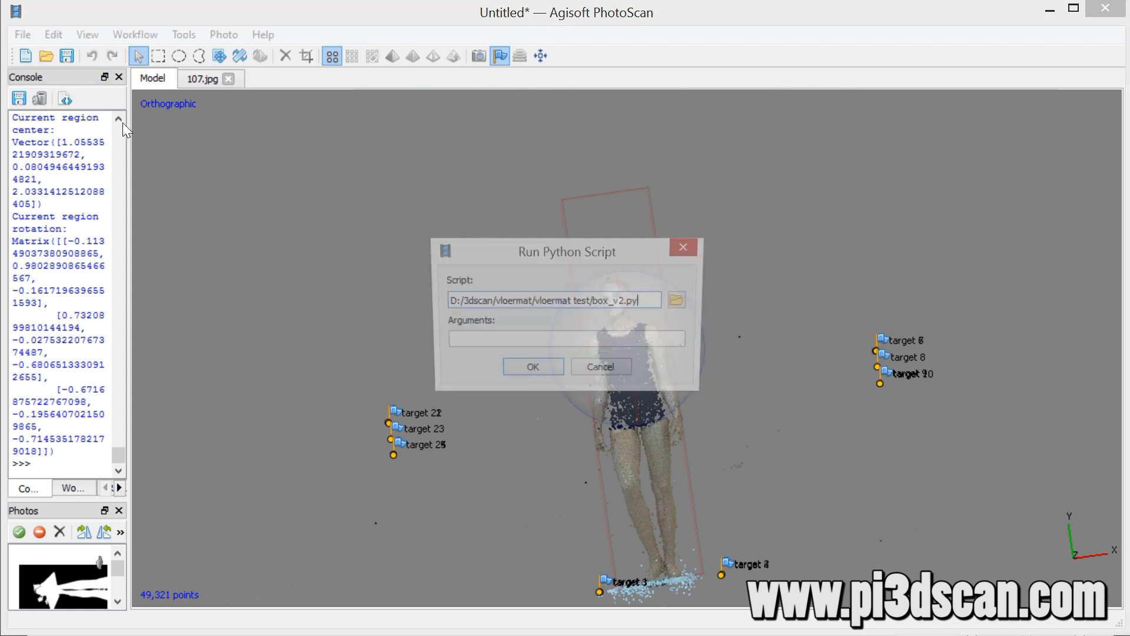
pyautogui.click(532, 383)
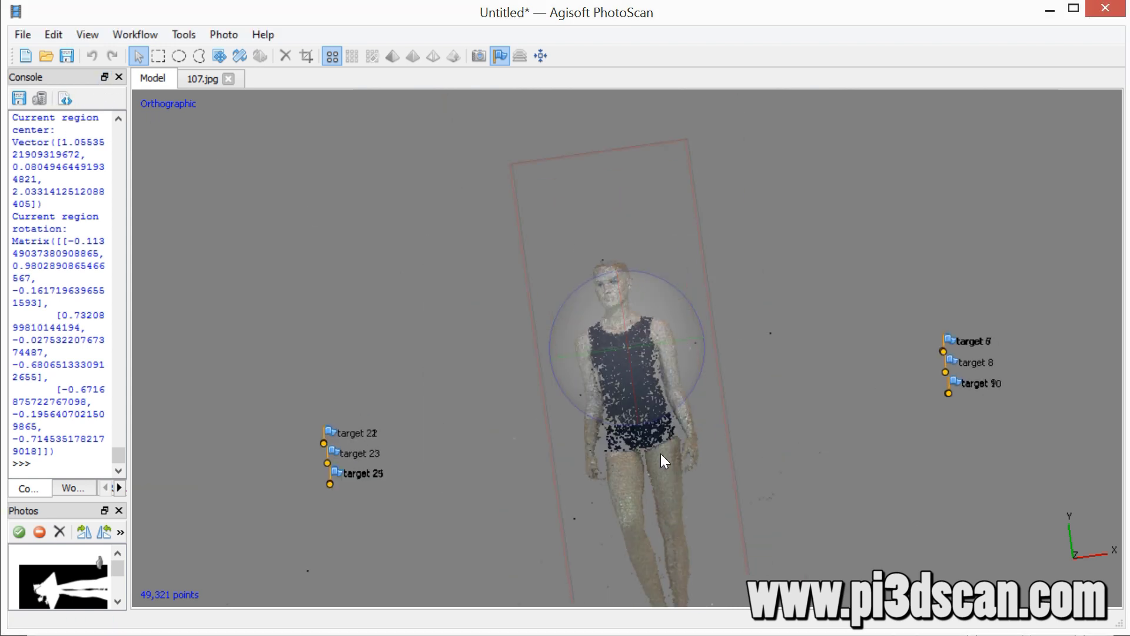
pyautogui.moveTo(613, 465); pyautogui.dragTo(680, 460, button='right')
pyautogui.scroll(-3, 675, 412)
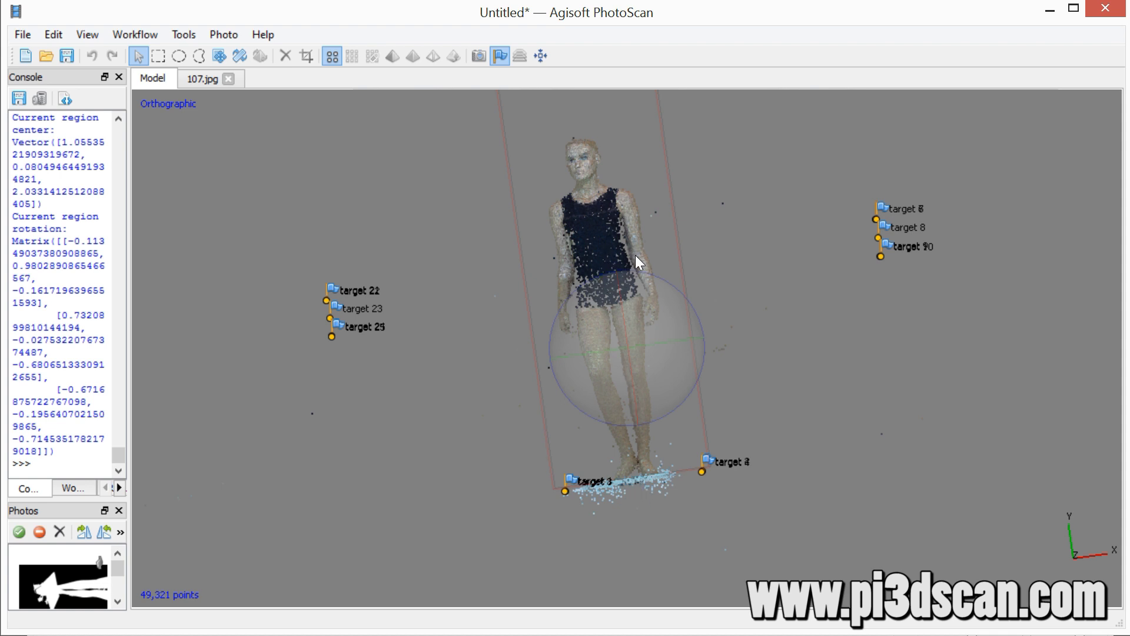
pyautogui.scroll(3, 580, 526)
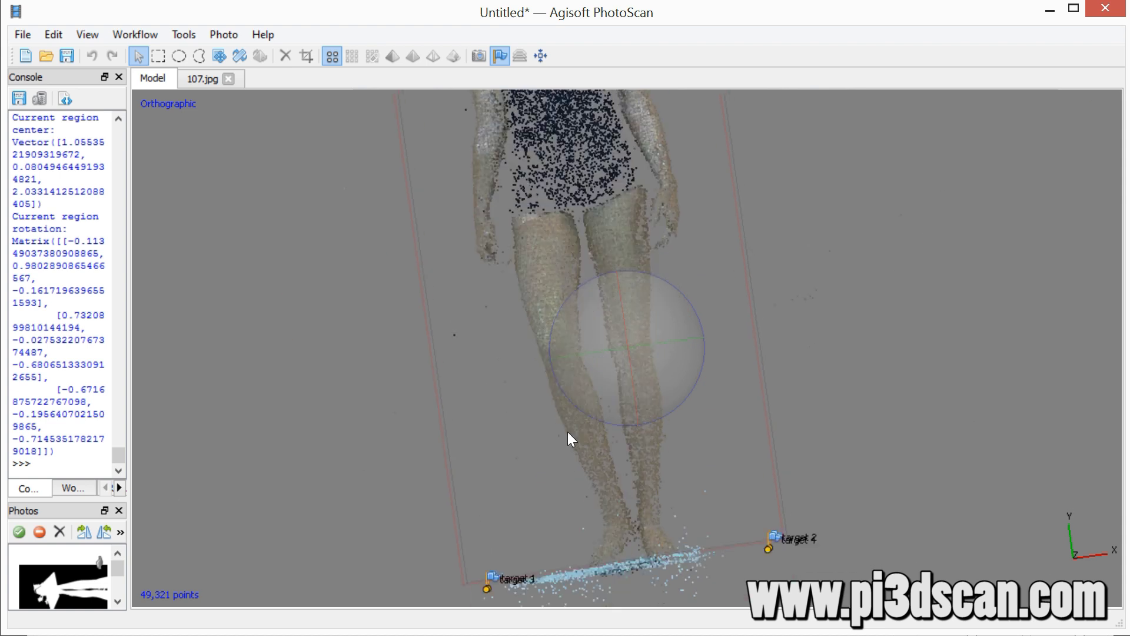
pyautogui.moveTo(567, 432); pyautogui.dragTo(543, 267, button='right')
pyautogui.scroll(4, 553, 278)
pyautogui.moveTo(556, 273); pyautogui.dragTo(592, 319)
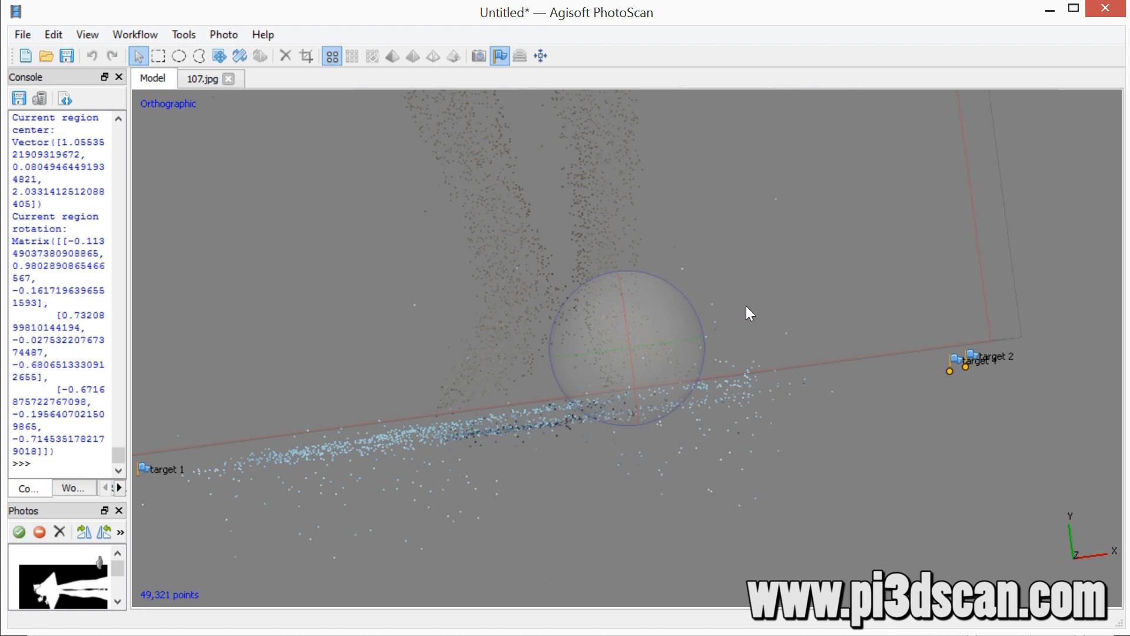
pyautogui.moveTo(727, 294); pyautogui.dragTo(694, 340)
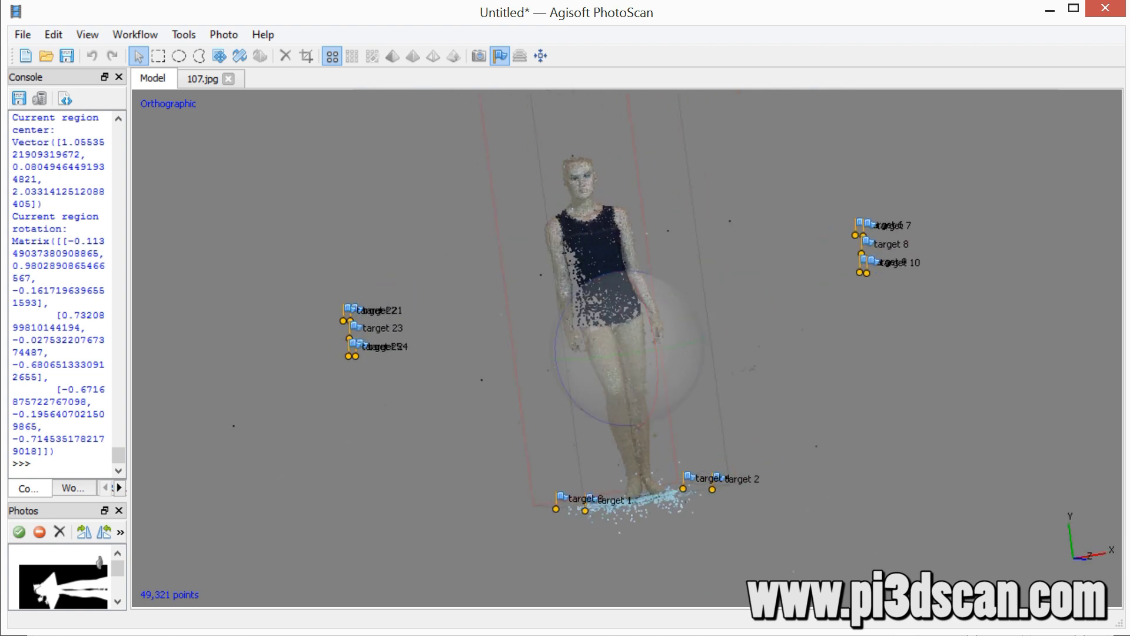
pyautogui.hotkey('alt', 'Tab')
# - Highlight the boxheight value 2.235, then return to PhotoScan and turn the model slightly
pyautogui.scroll(9, 457, 353)
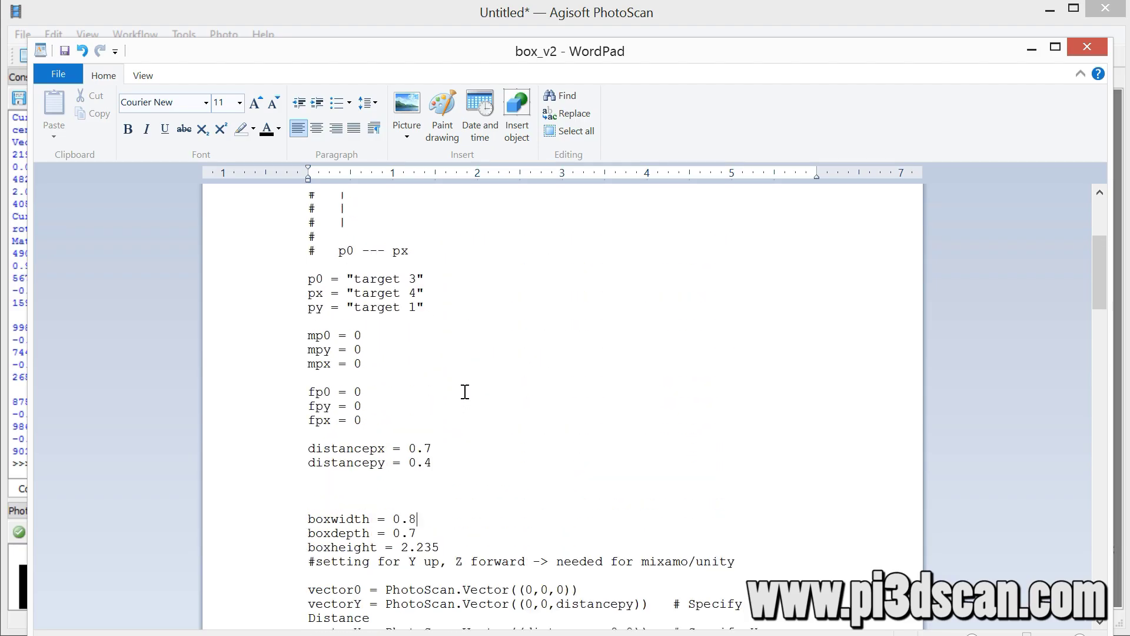
pyautogui.scroll(-6, 457, 441)
pyautogui.moveTo(441, 339); pyautogui.dragTo(408, 336)
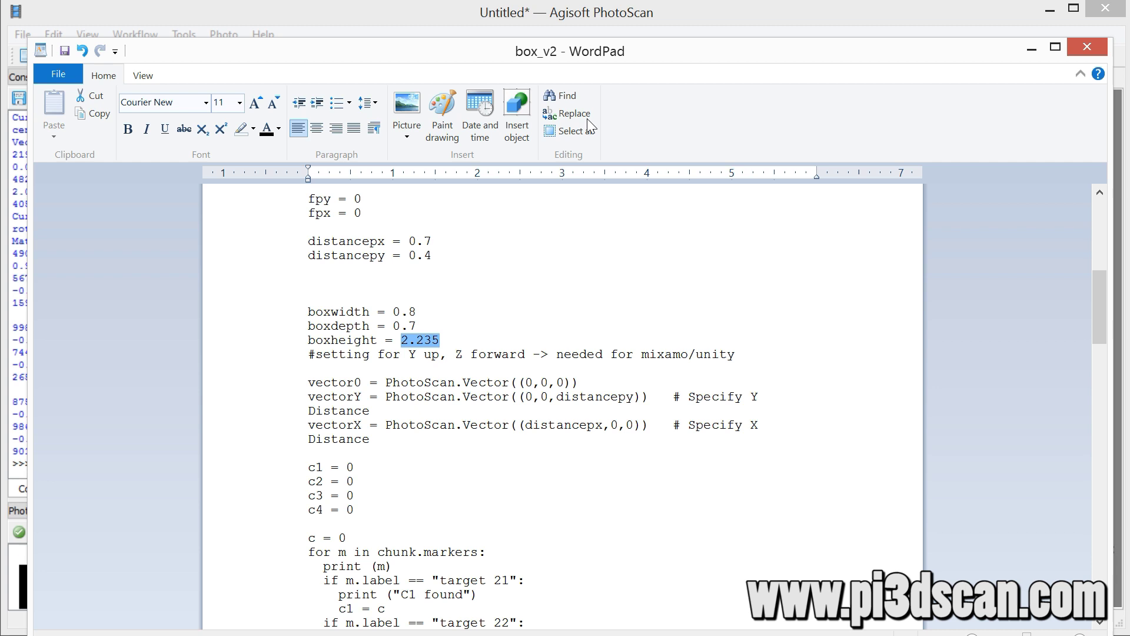
pyautogui.click(176, 20)
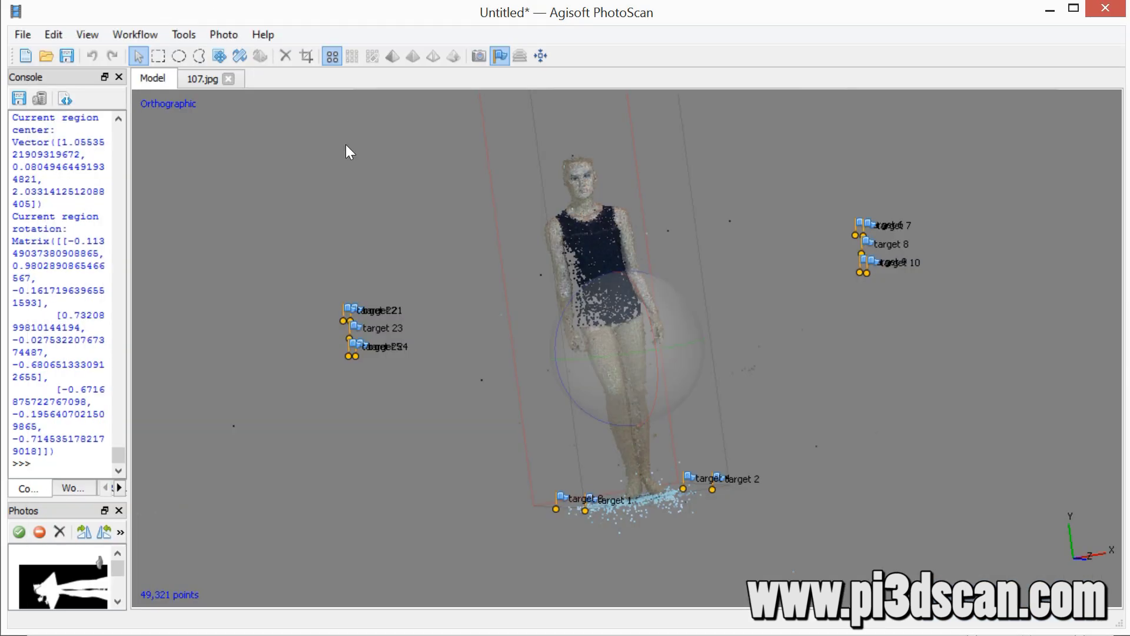
pyautogui.moveTo(656, 351); pyautogui.dragTo(625, 358)
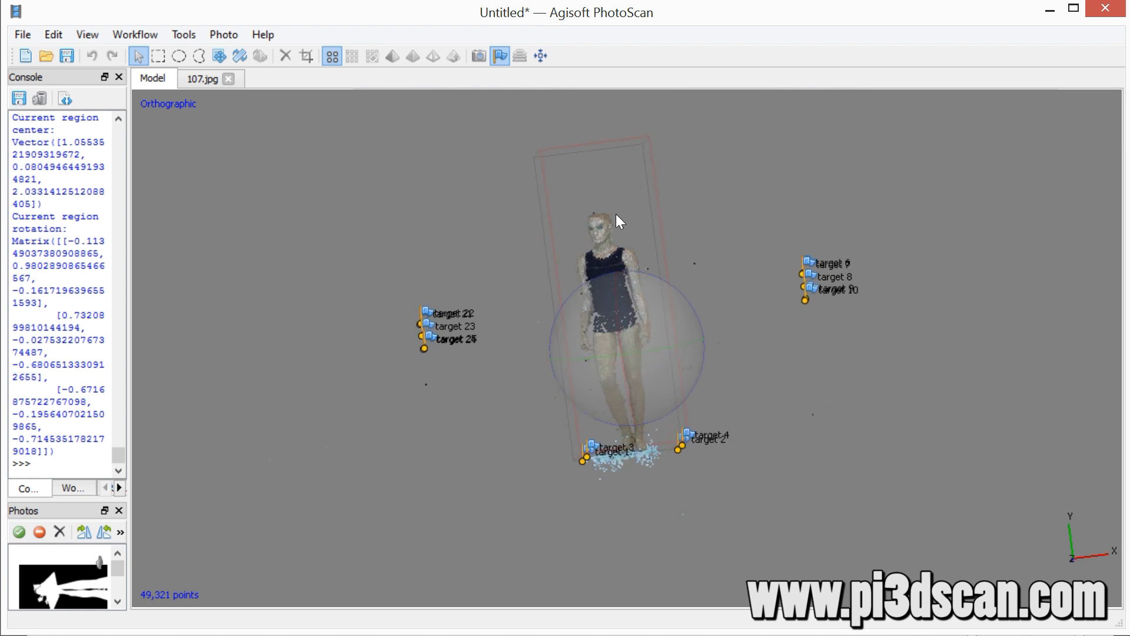
# - Build a High-quality dense cloud of 2,614,198 points and orbit to inspect the figure
pyautogui.click(134, 34)
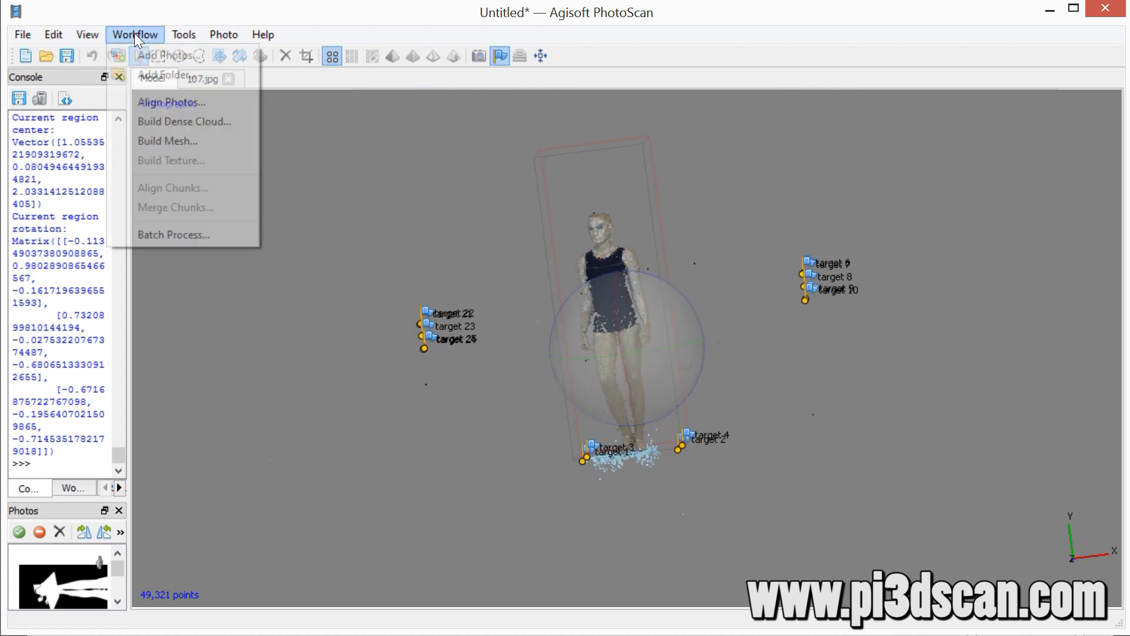
pyautogui.click(163, 121)
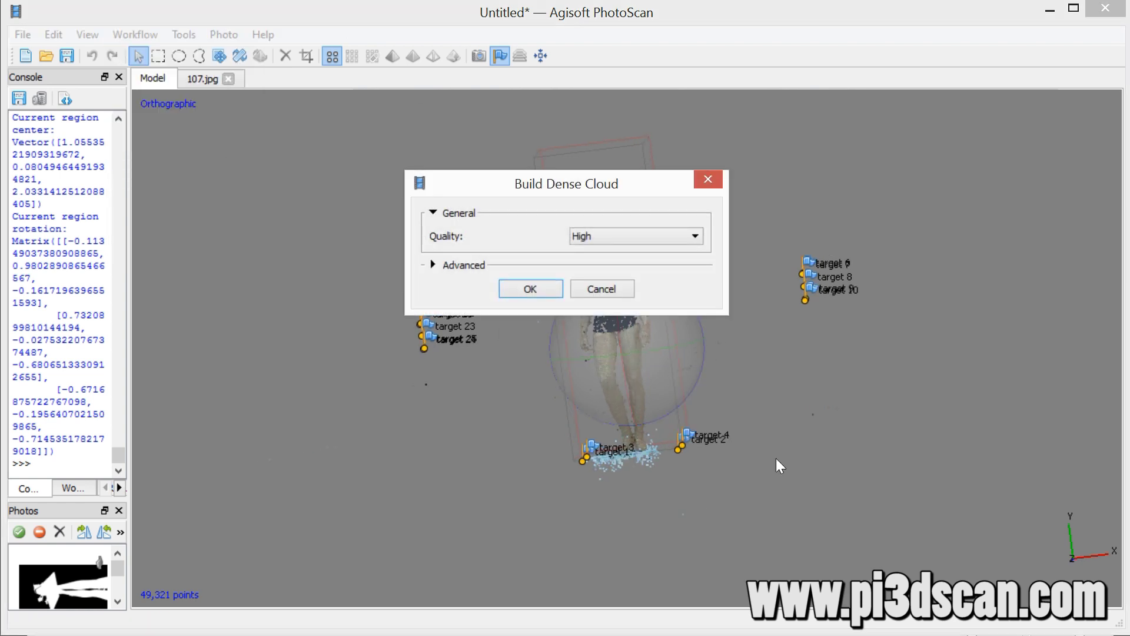
pyautogui.click(550, 292)
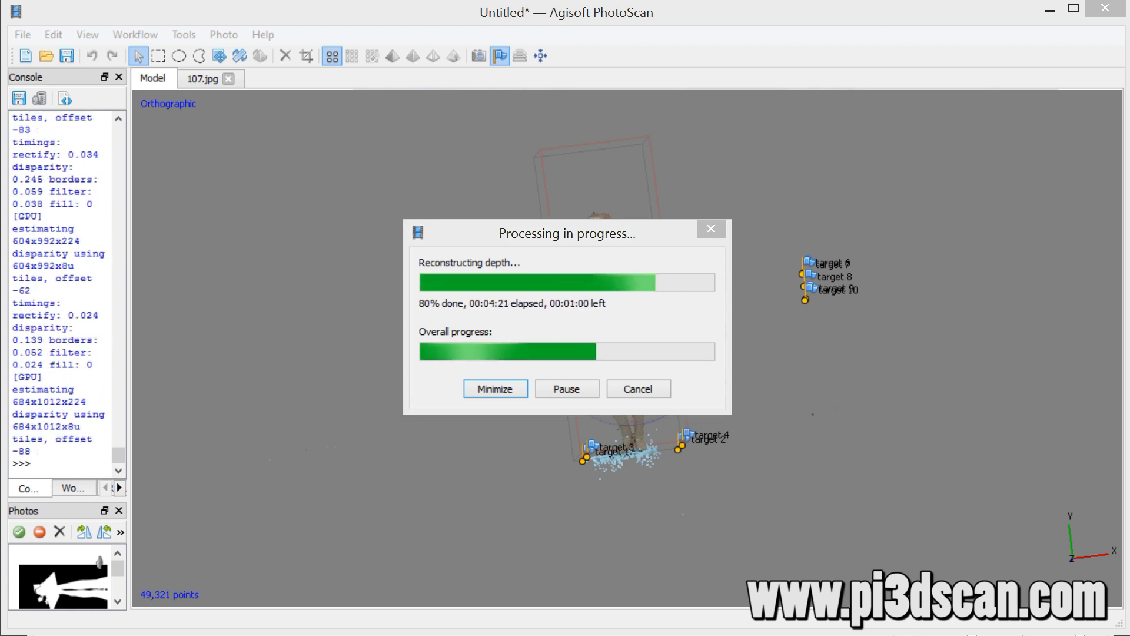
pyautogui.scroll(5, 616, 326)
pyautogui.scroll(-5, 616, 327)
pyautogui.moveTo(628, 339); pyautogui.dragTo(629, 390)
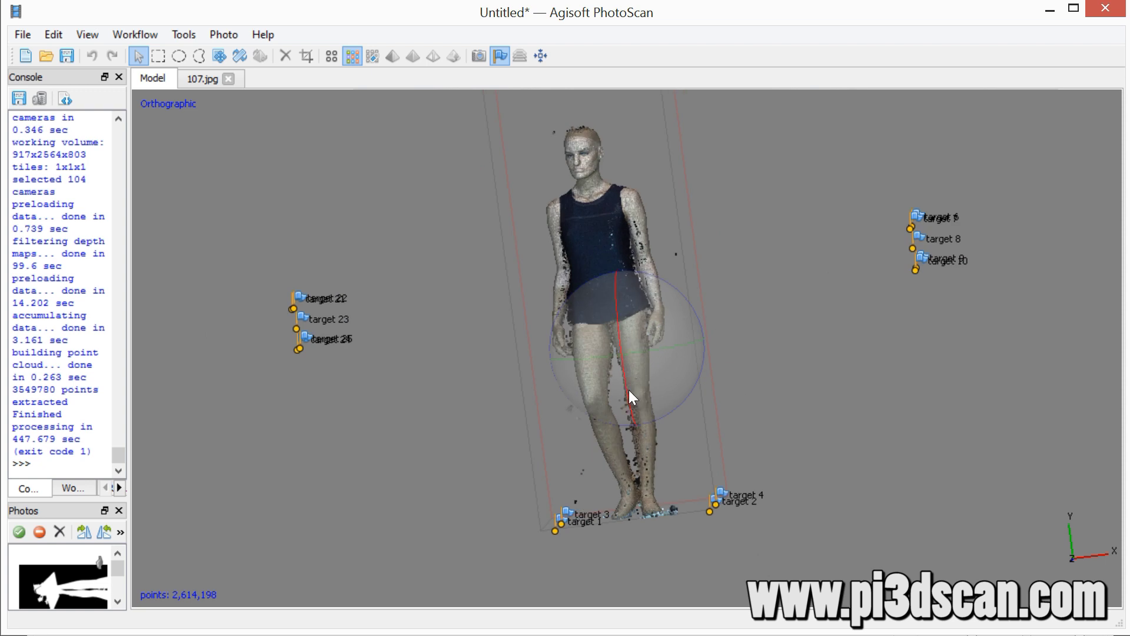
pyautogui.scroll(5, 629, 390)
pyautogui.moveTo(616, 447); pyautogui.dragTo(623, 354)
pyautogui.scroll(3, 623, 354)
pyautogui.moveTo(623, 425); pyautogui.dragTo(627, 333)
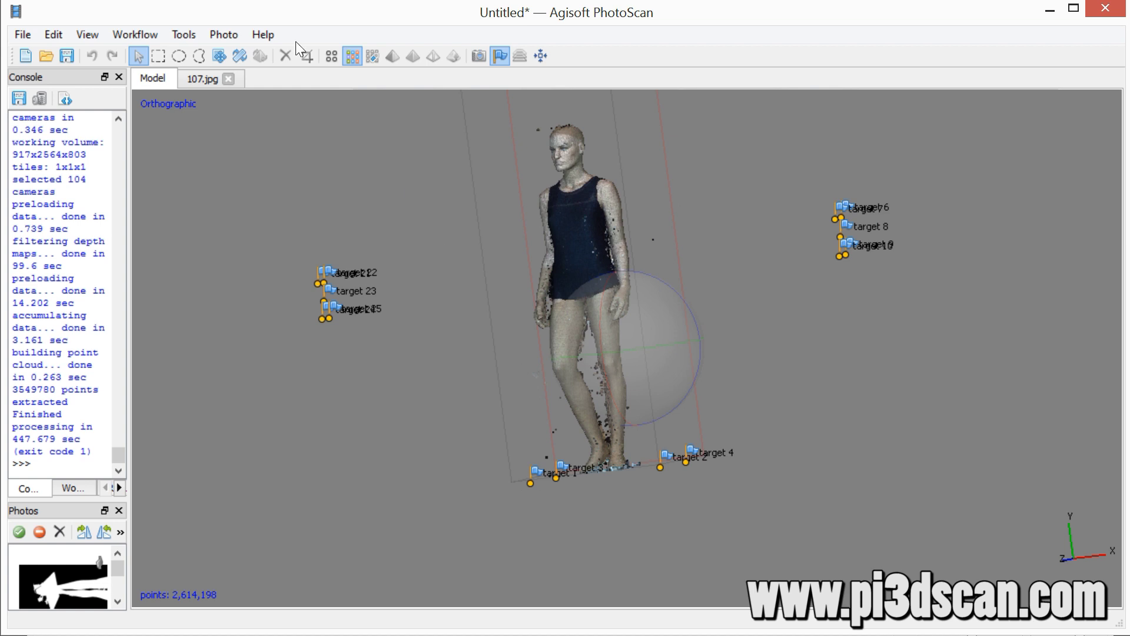
pyautogui.moveTo(542, 253); pyautogui.dragTo(600, 312)
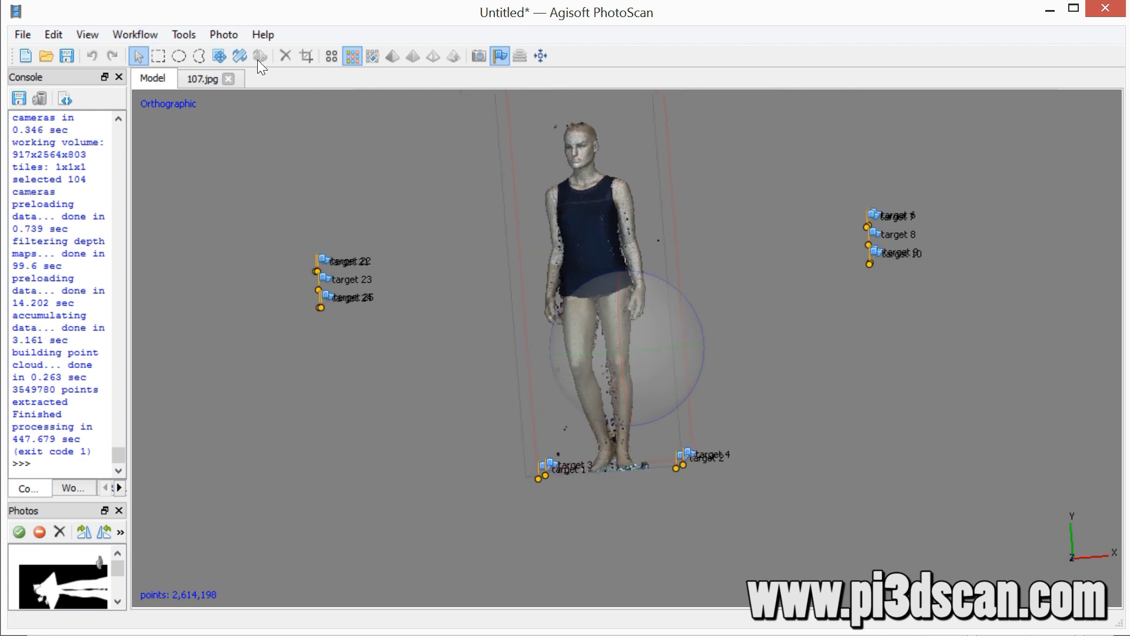
# - Build an Arbitrary, High mesh from the dense cloud and view it as a solid 522,832-face model
pyautogui.click(129, 35)
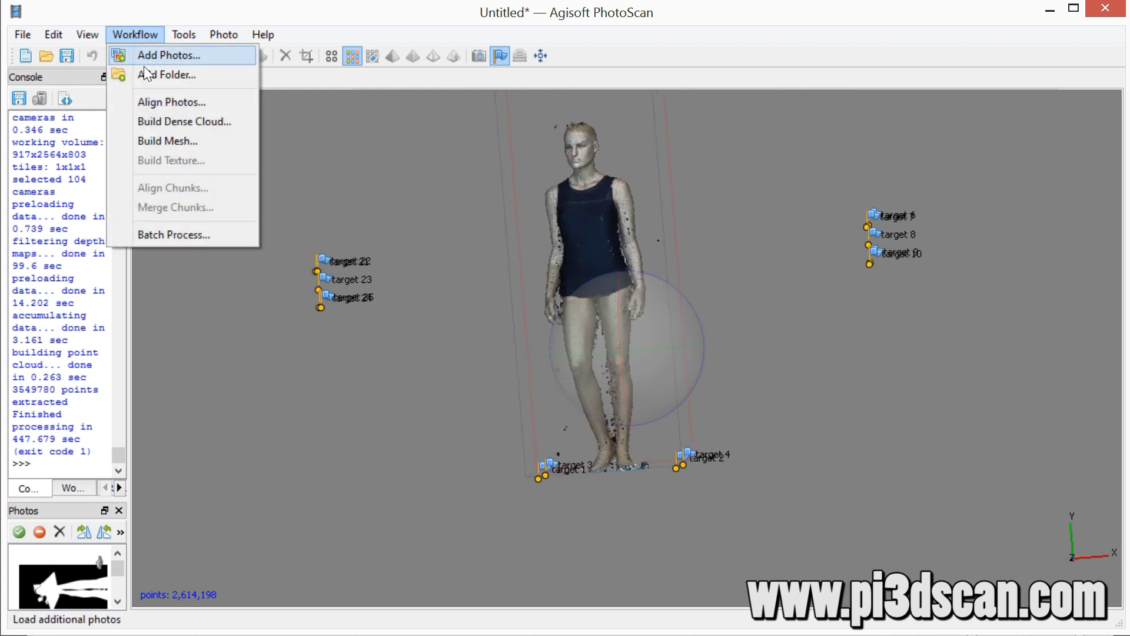
pyautogui.click(175, 140)
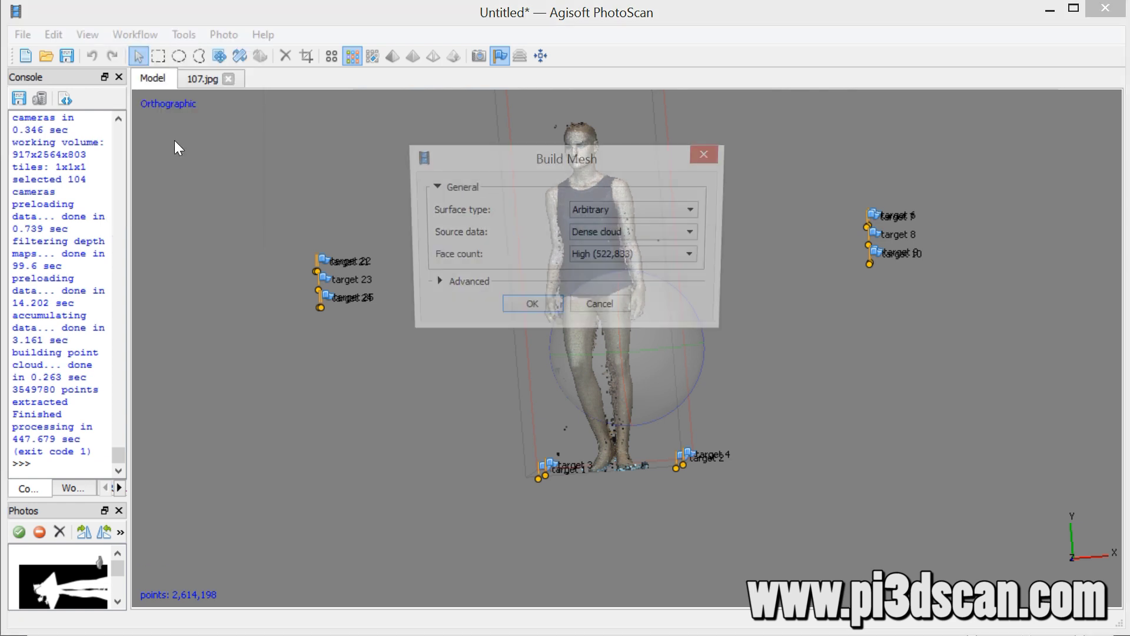
pyautogui.click(539, 309)
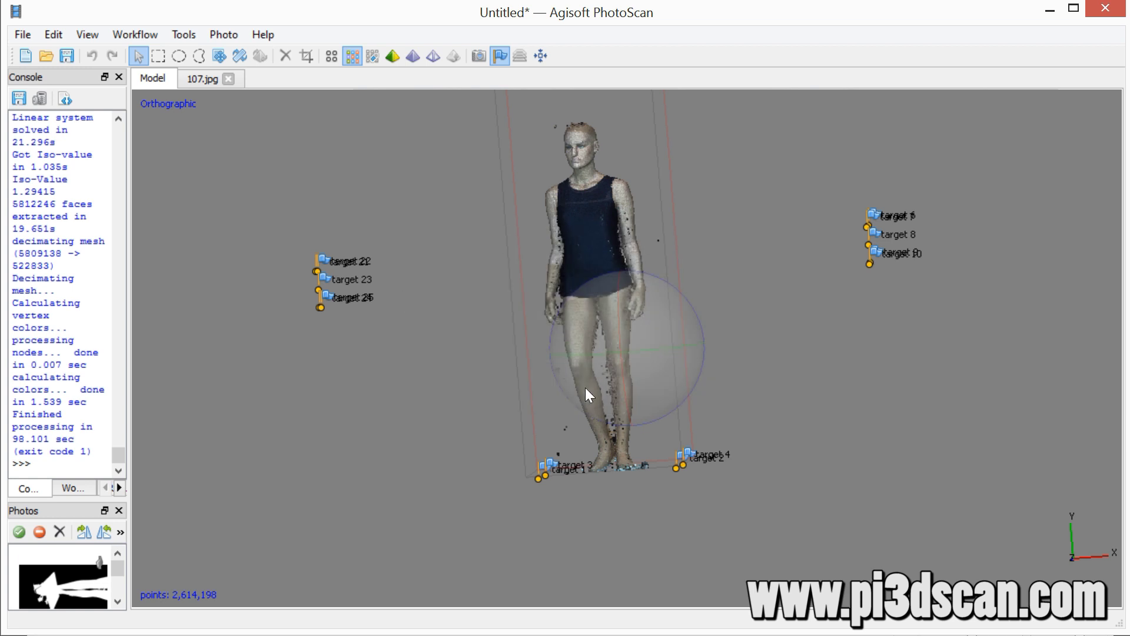
pyautogui.click(413, 55)
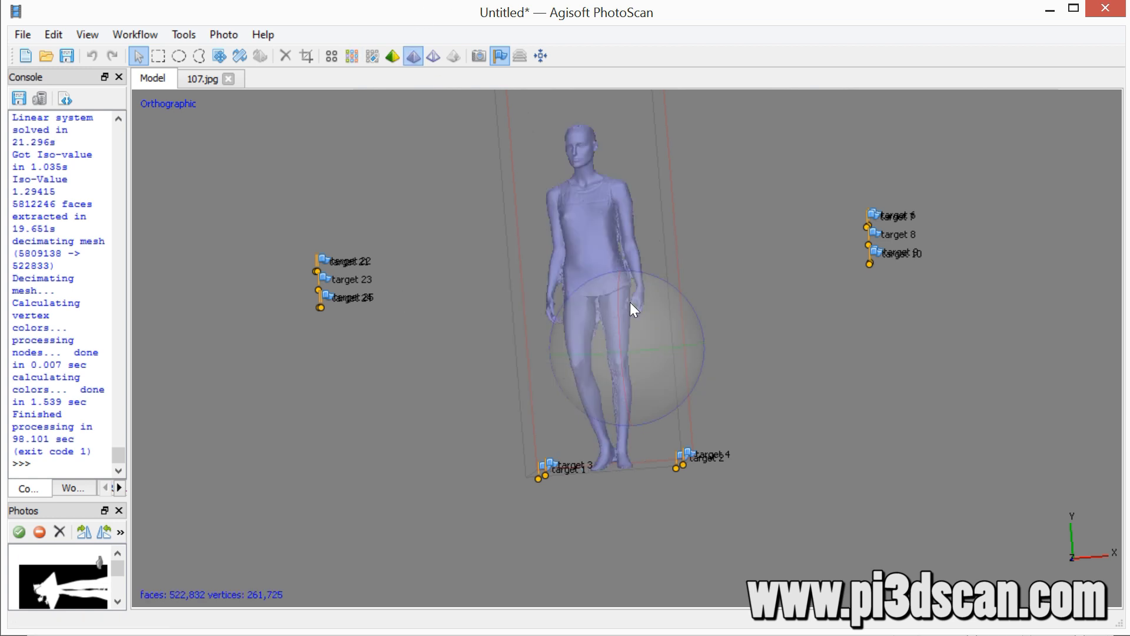
pyautogui.moveTo(662, 374); pyautogui.dragTo(503, 313)
pyautogui.scroll(5, 622, 423)
pyautogui.click(22, 34)
pyautogui.moveTo(68, 162)
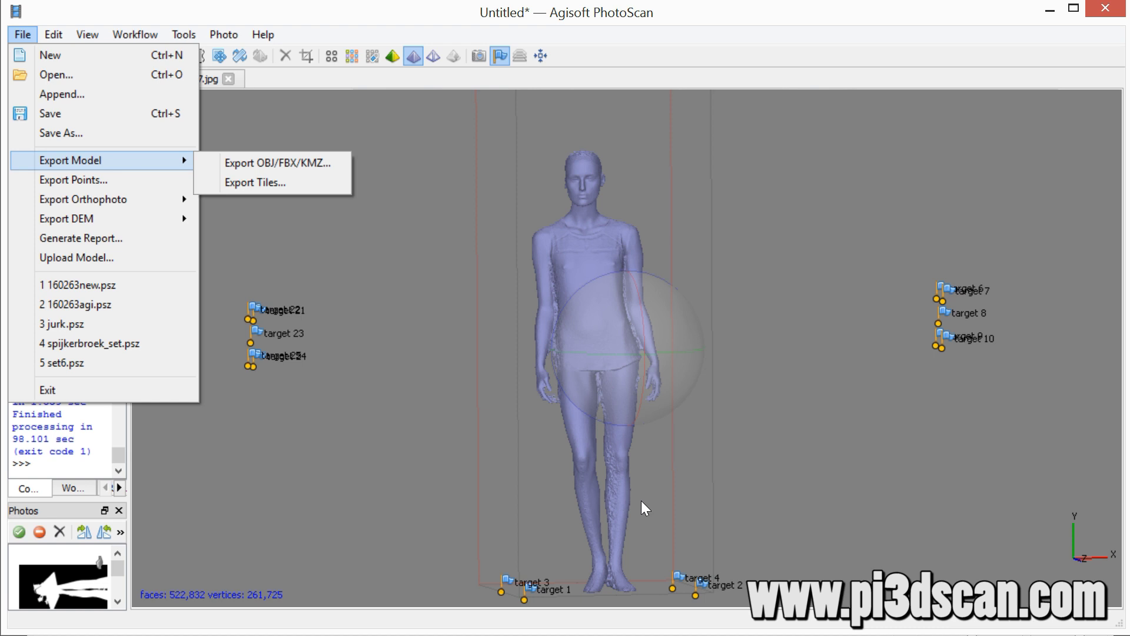
pyautogui.click(184, 33)
pyautogui.moveTo(225, 146)
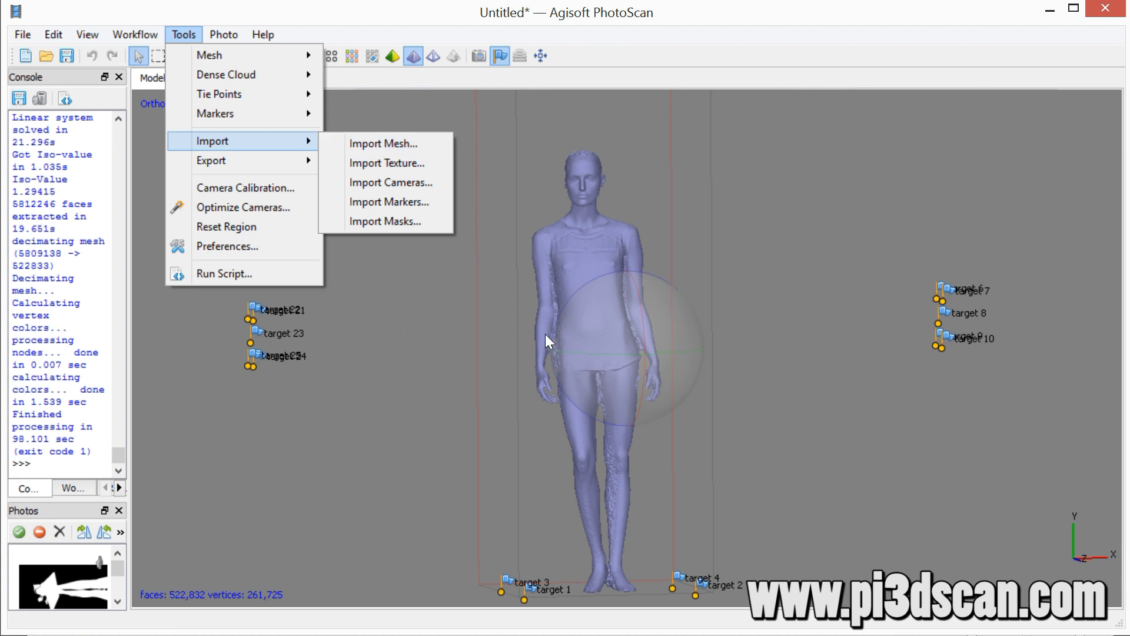
pyautogui.click(452, 349)
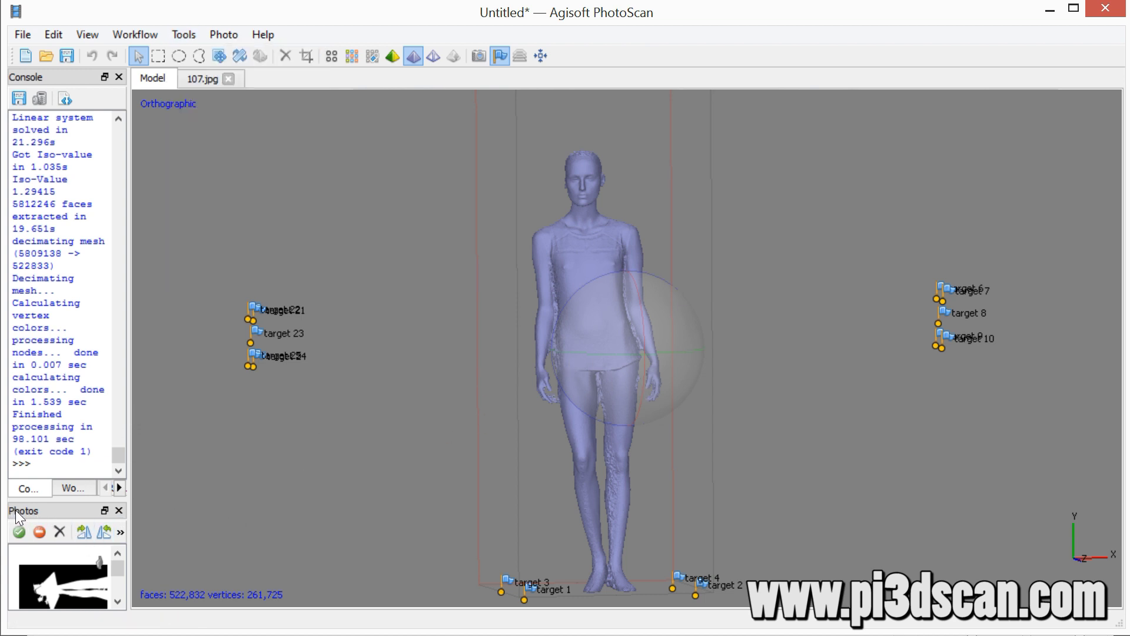
# - Float the Photos pane, show colour thumbnails instead of masks, and open photo 103.jpg
pyautogui.moveTo(16, 510); pyautogui.dragTo(633, 70)
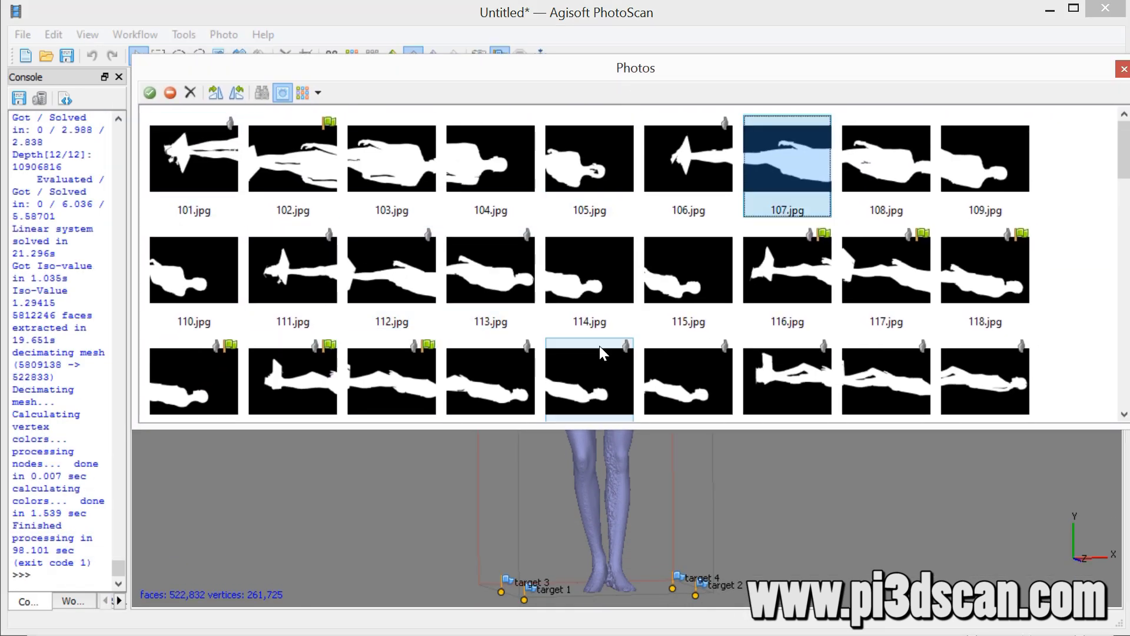
pyautogui.click(283, 94)
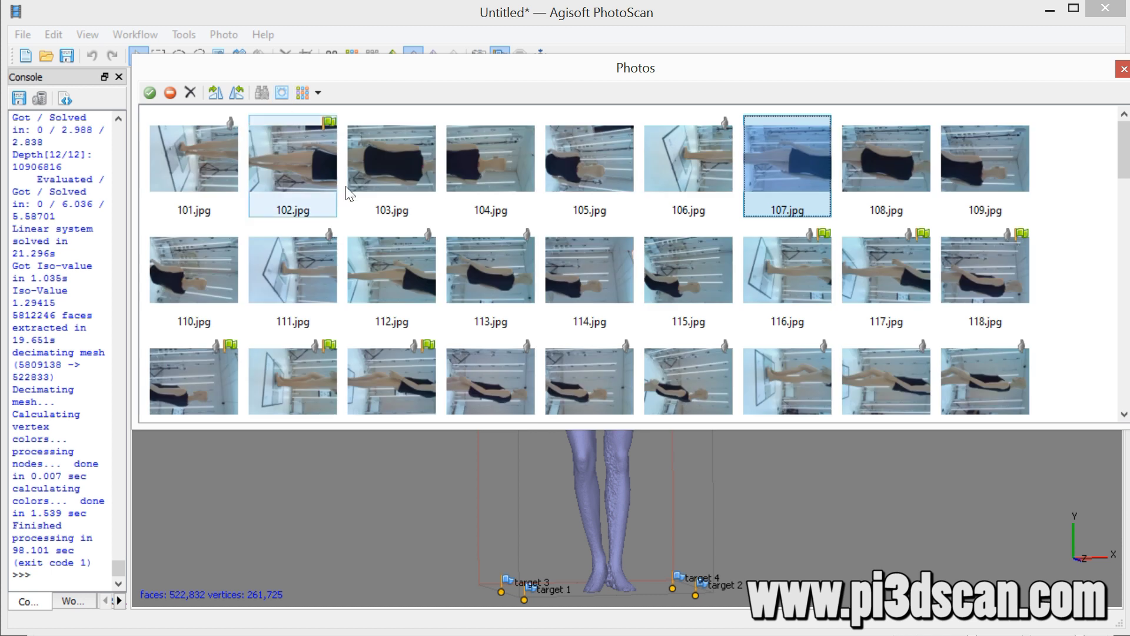
pyautogui.doubleClick(405, 169)
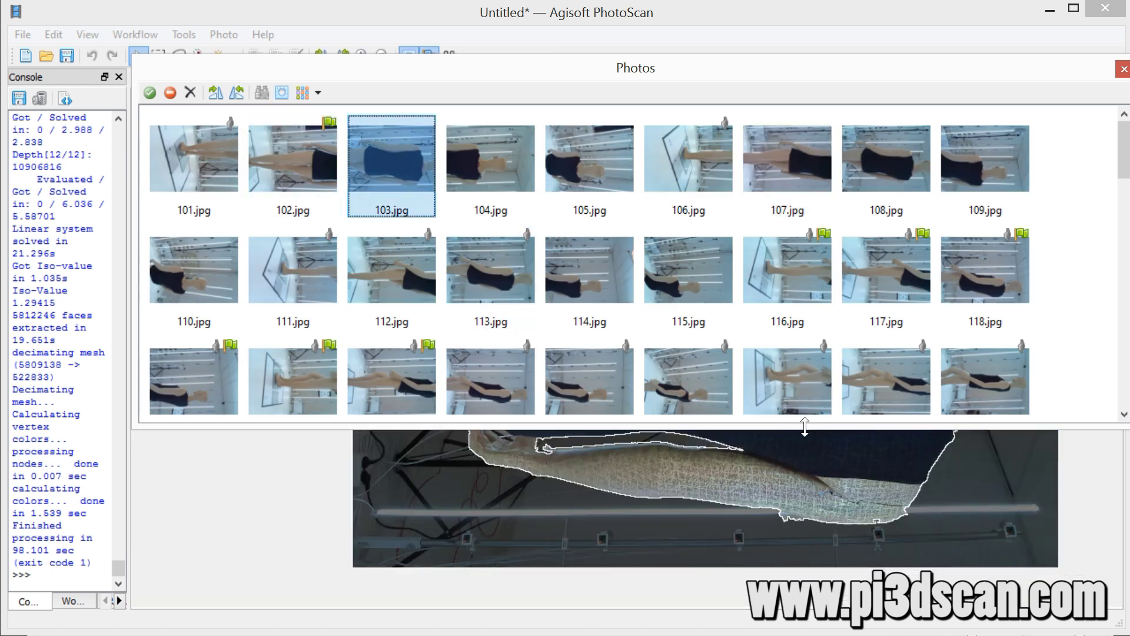
pyautogui.moveTo(806, 425); pyautogui.dragTo(736, 290)
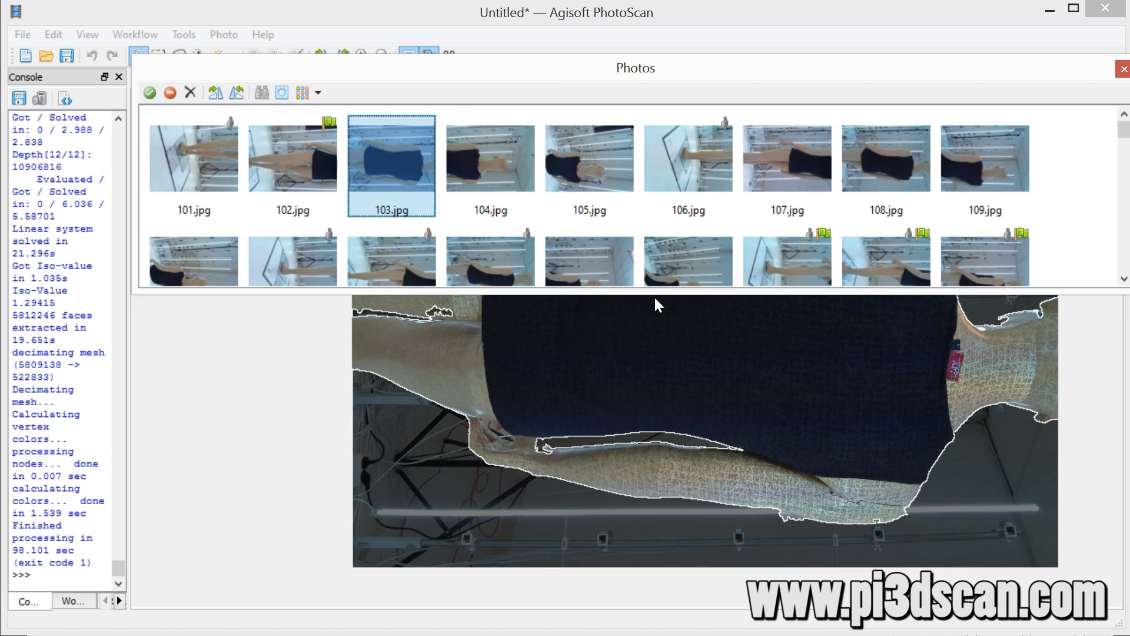
# - Repoint photo 103 to the 154814_1_doll folder and apply the new path to all cameras
pyautogui.rightClick(387, 151)
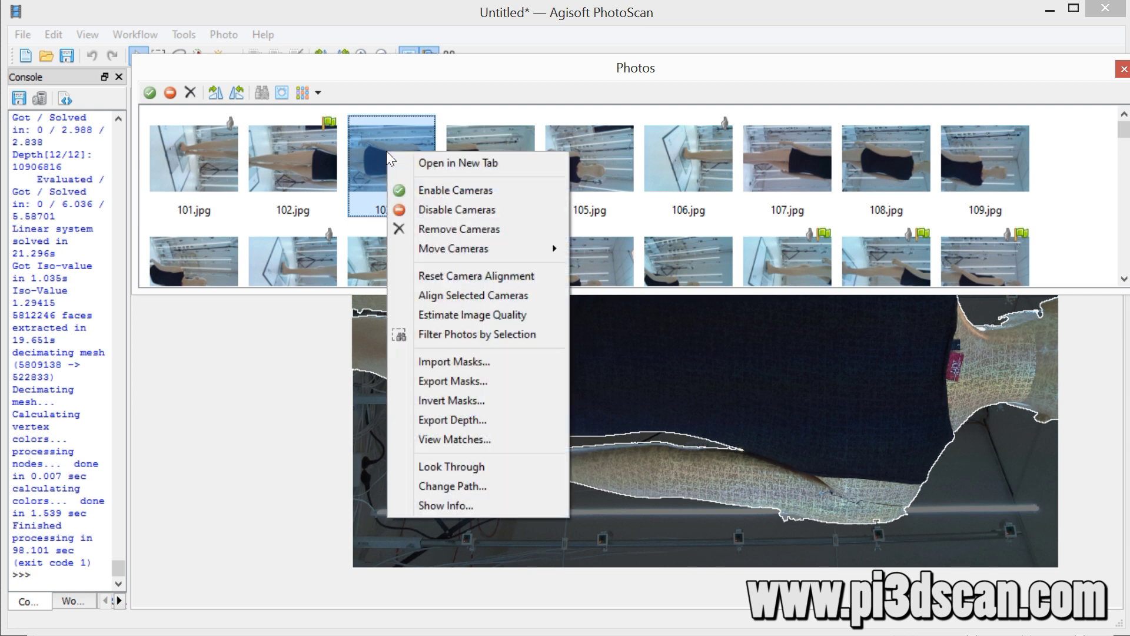
pyautogui.click(475, 484)
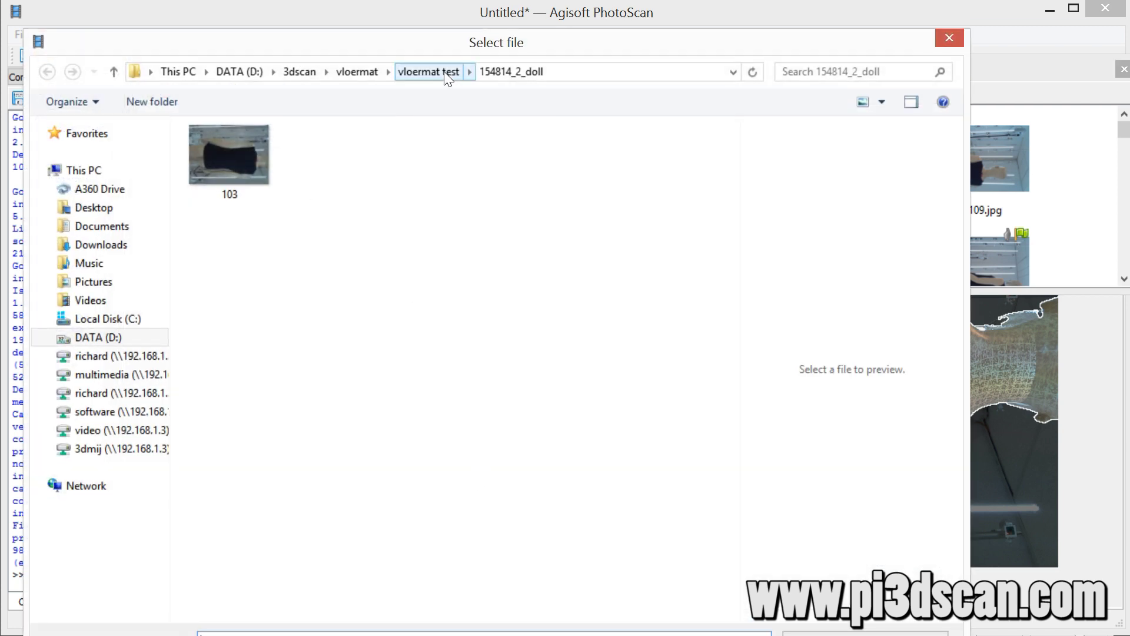
pyautogui.click(444, 71)
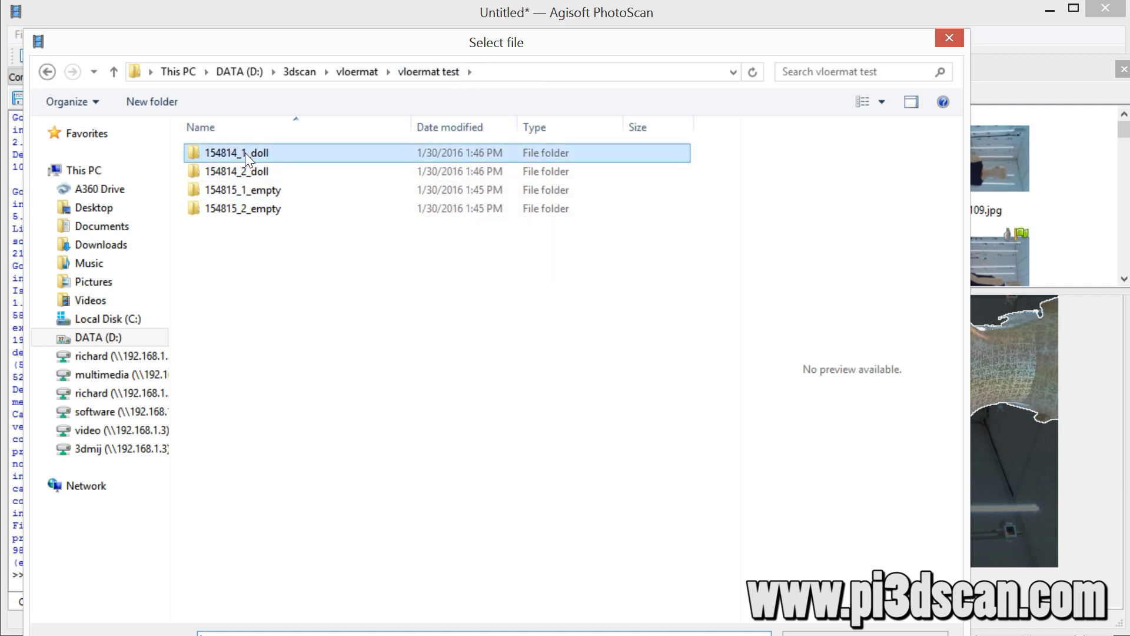
pyautogui.doubleClick(245, 153)
pyautogui.doubleClick(242, 151)
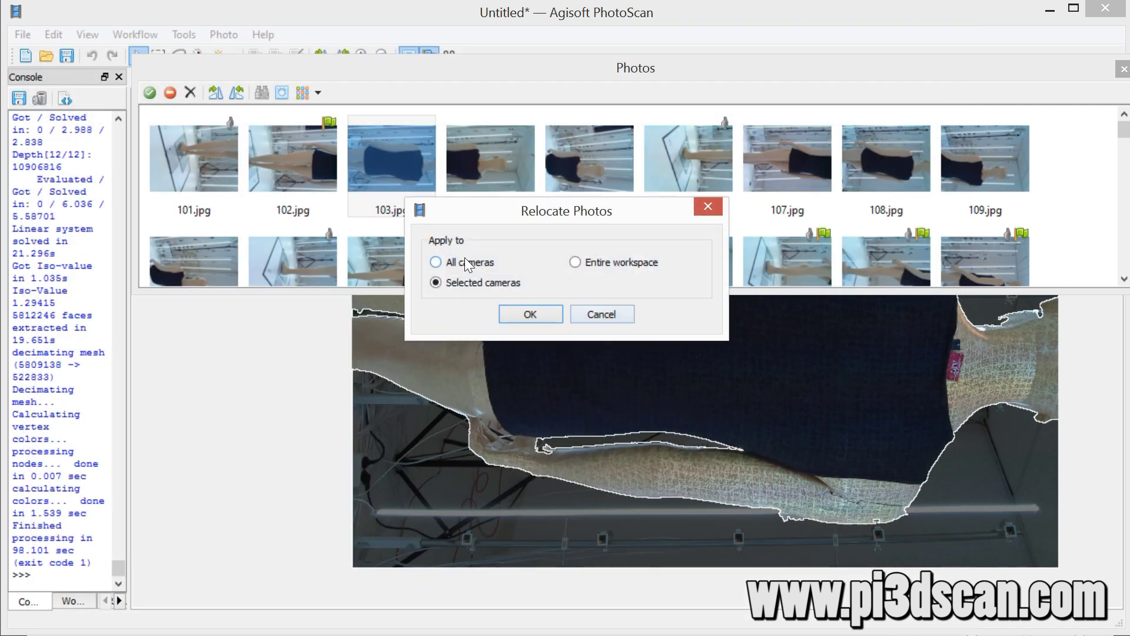
pyautogui.click(437, 262)
pyautogui.click(531, 313)
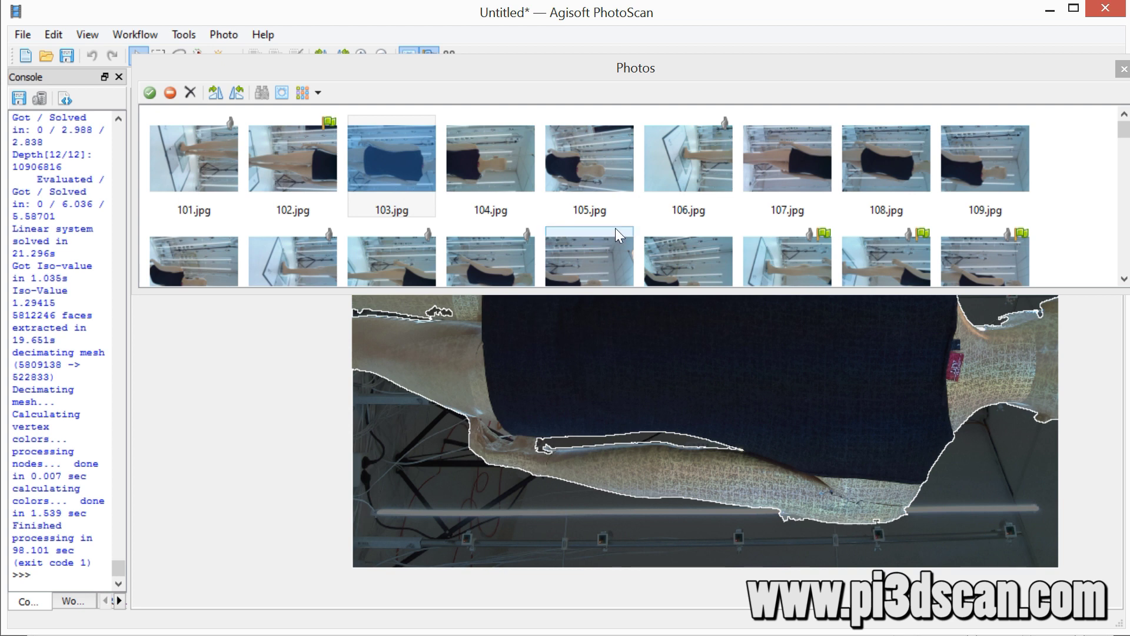
# - Open photo 107.jpg and another photo to verify them, then close the floating thumbnails
pyautogui.doubleClick(793, 174)
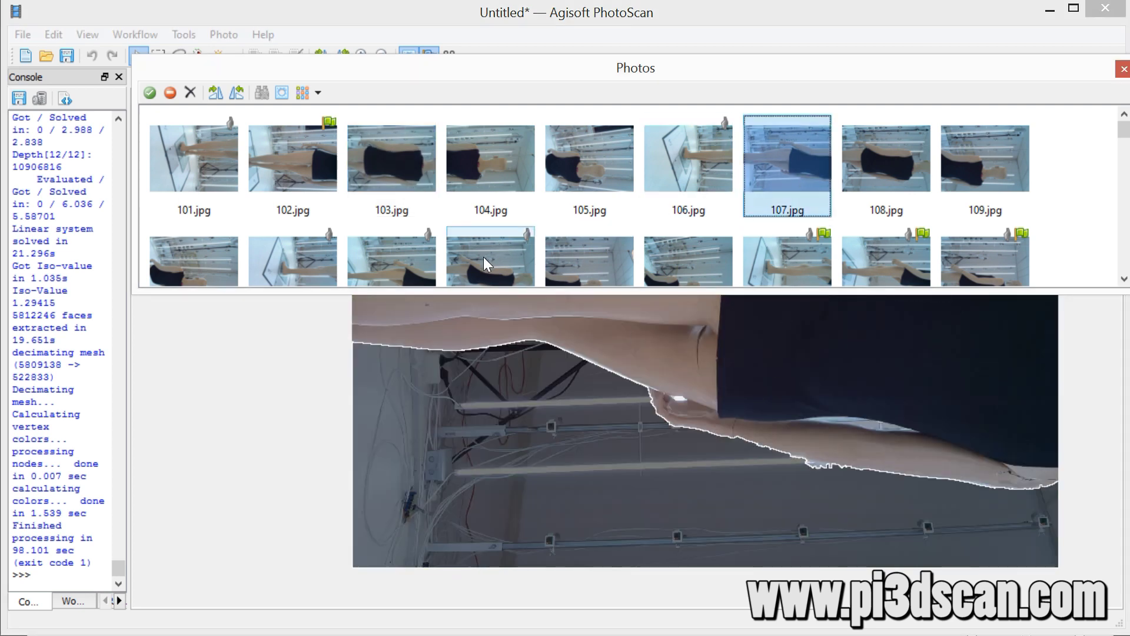
pyautogui.doubleClick(484, 257)
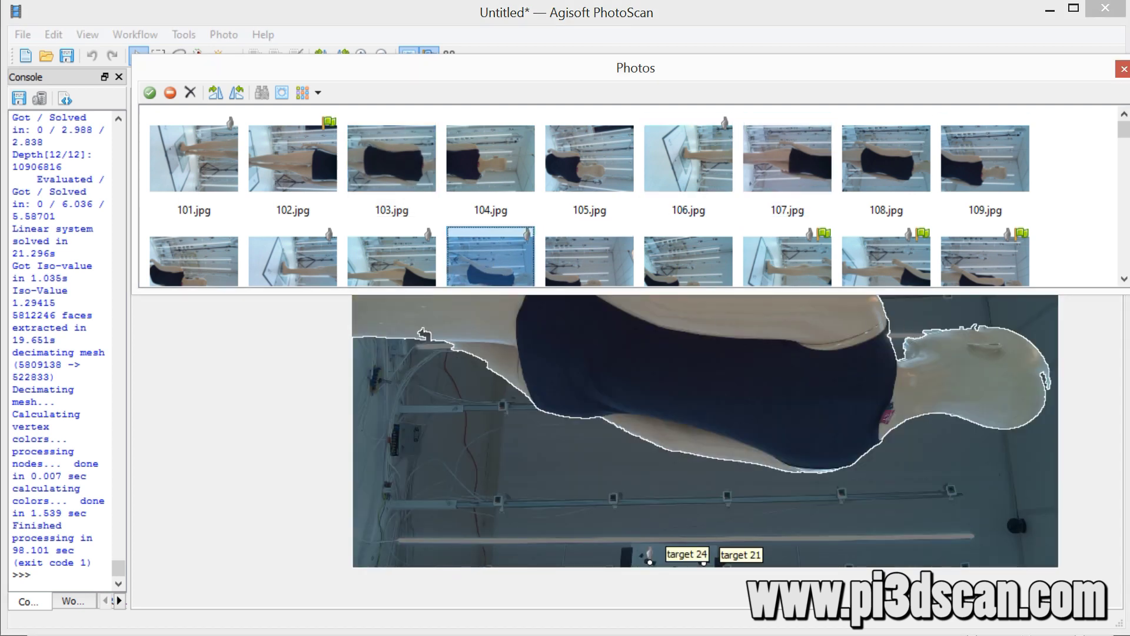
pyautogui.click(1123, 70)
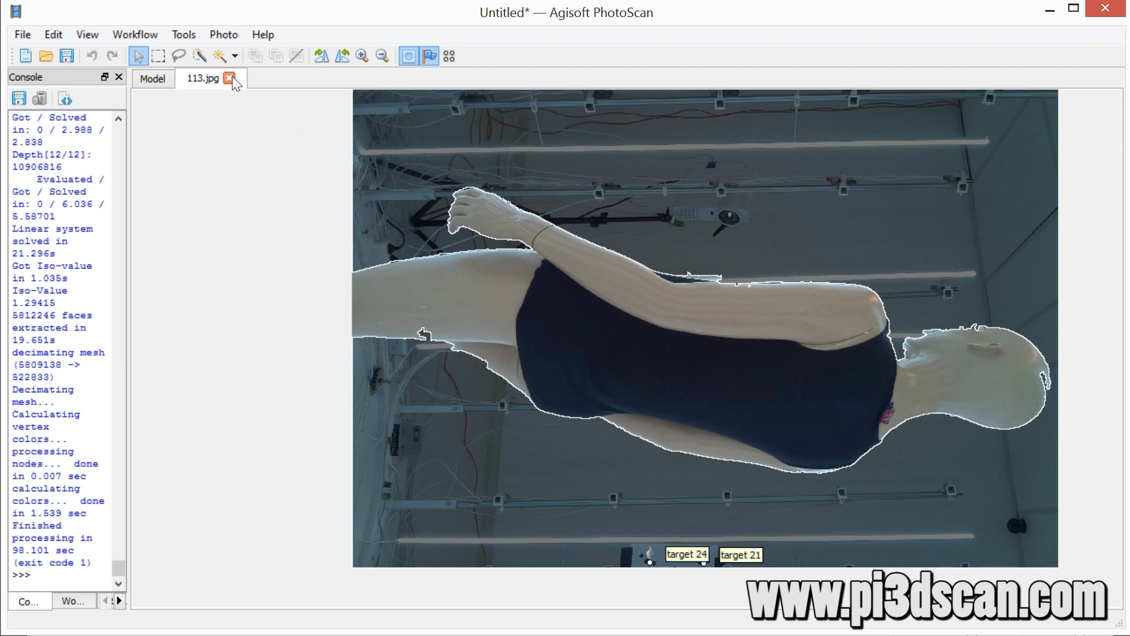
# - Close the 113.jpg tab, build a Generic Mosaic 8196 texture, and display the mesh textured
pyautogui.click(229, 78)
pyautogui.click(125, 35)
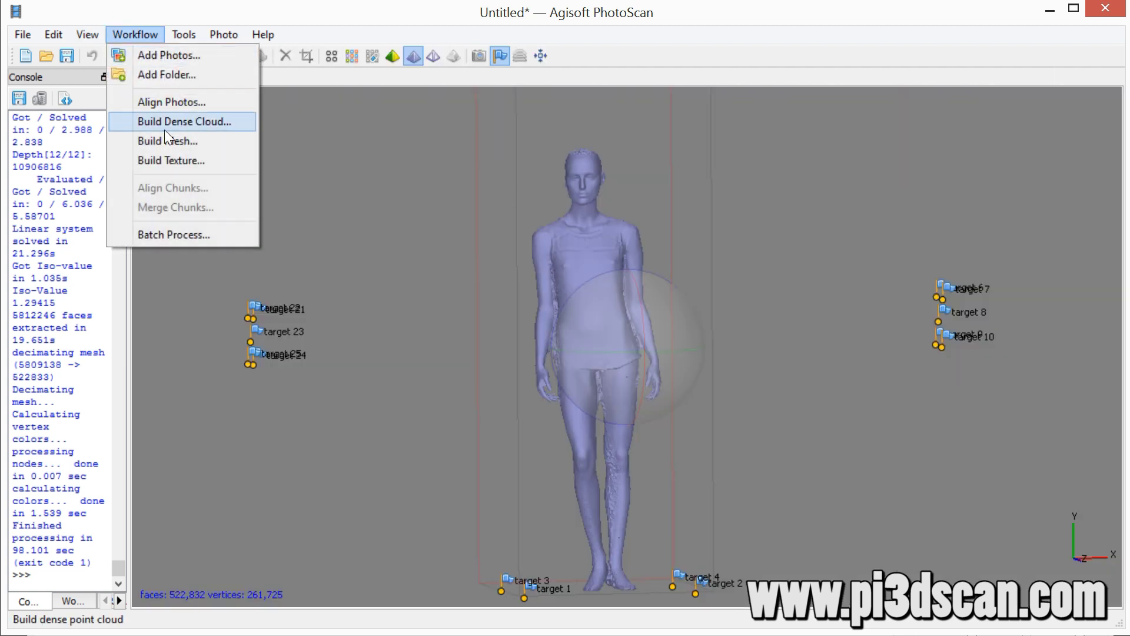
pyautogui.click(172, 157)
pyautogui.click(546, 312)
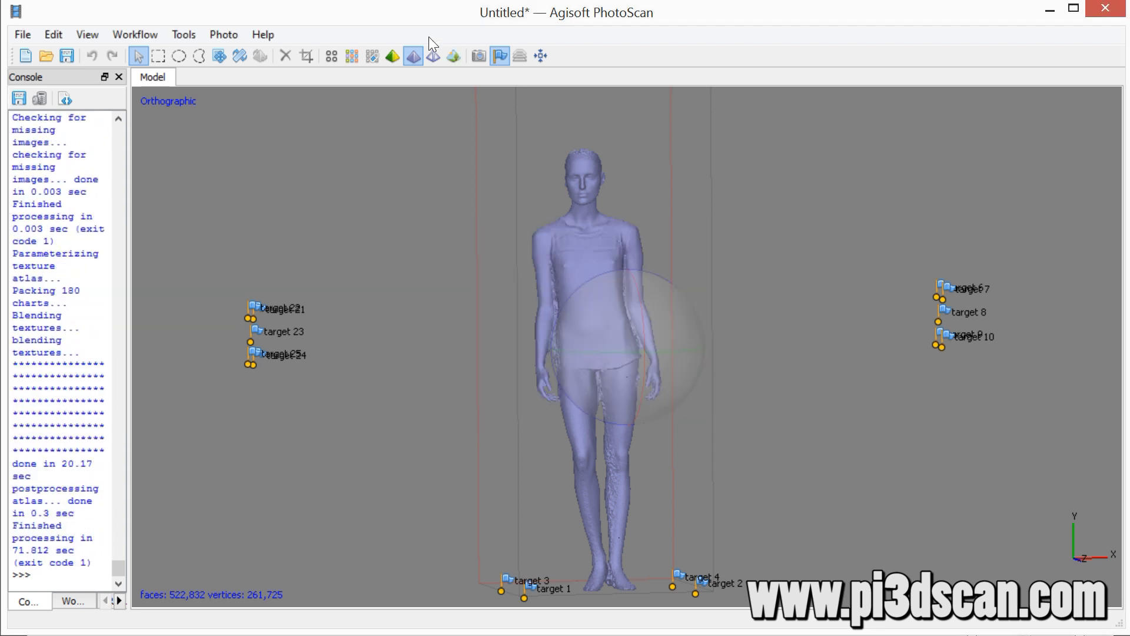
pyautogui.click(448, 59)
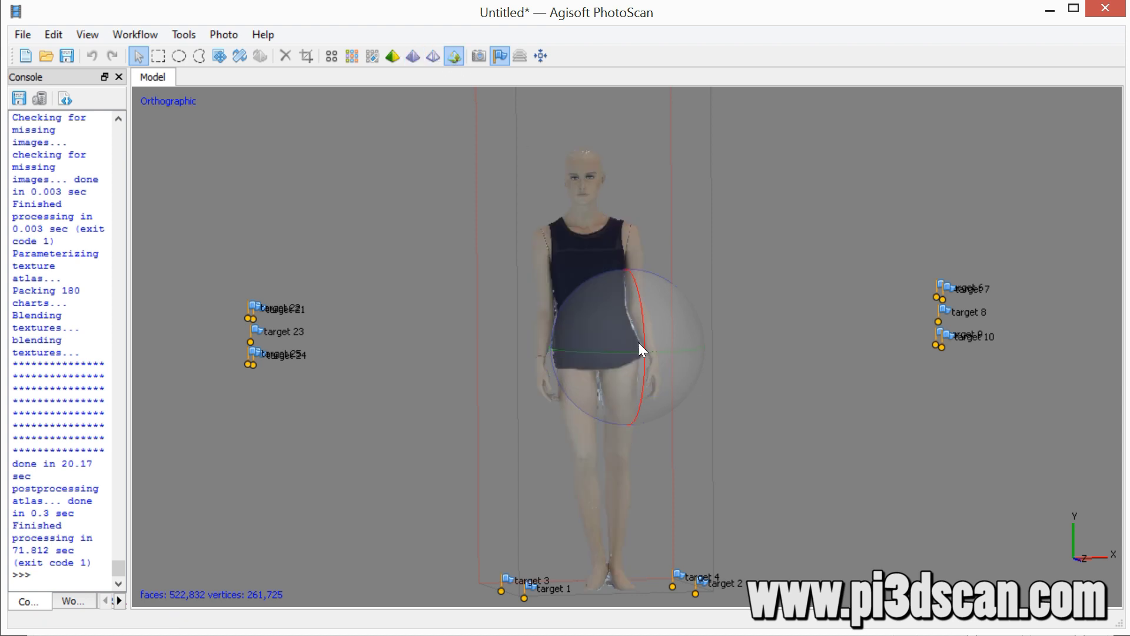
pyautogui.scroll(6, 638, 341)
pyautogui.moveTo(668, 507); pyautogui.dragTo(590, 391)
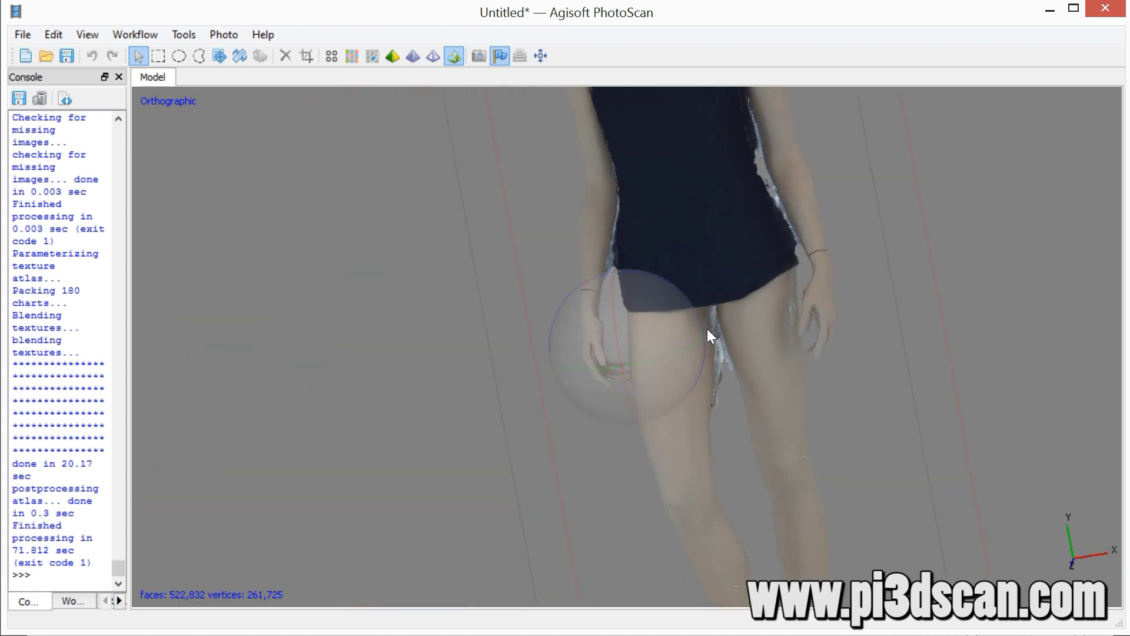
pyautogui.scroll(-5, 736, 351)
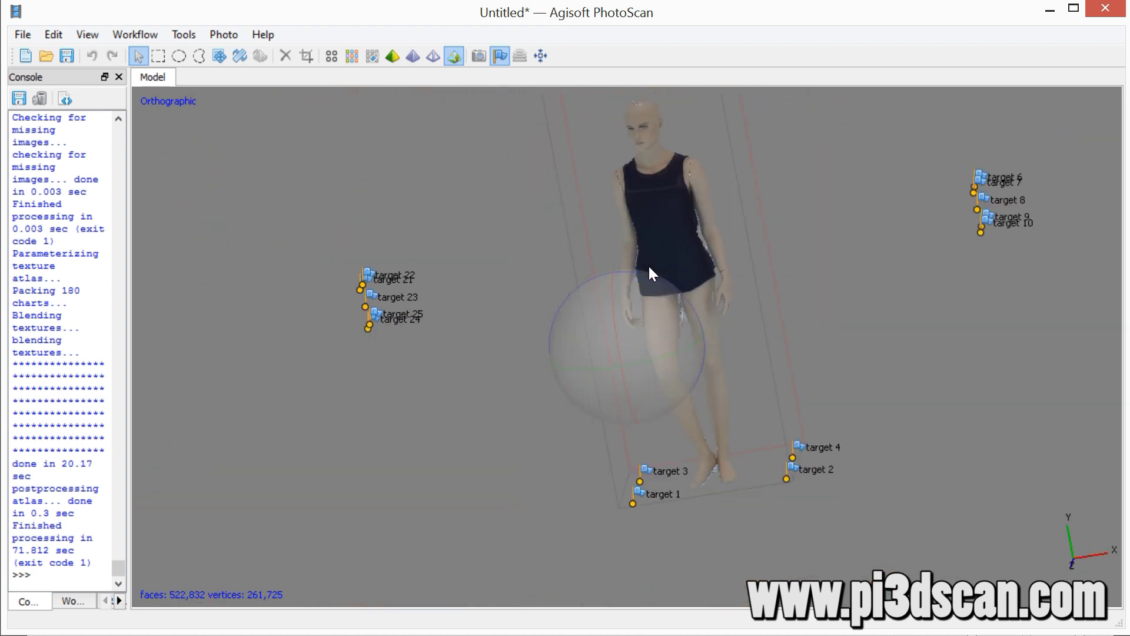
pyautogui.moveTo(650, 271); pyautogui.dragTo(610, 344)
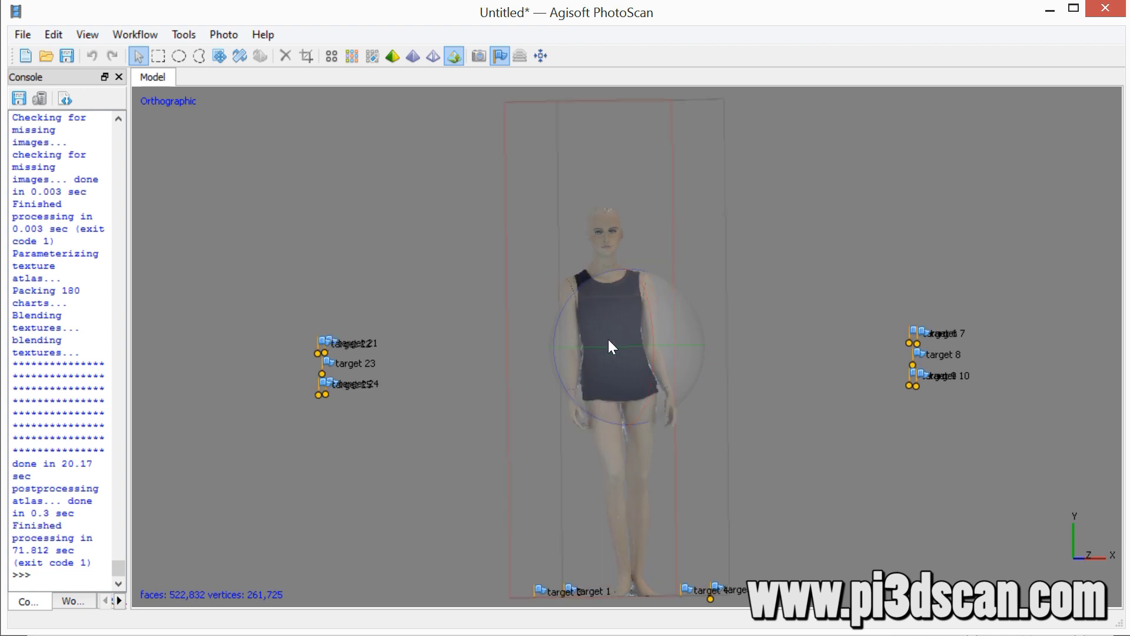
pyautogui.scroll(5, 612, 330)
pyautogui.scroll(-2, 659, 354)
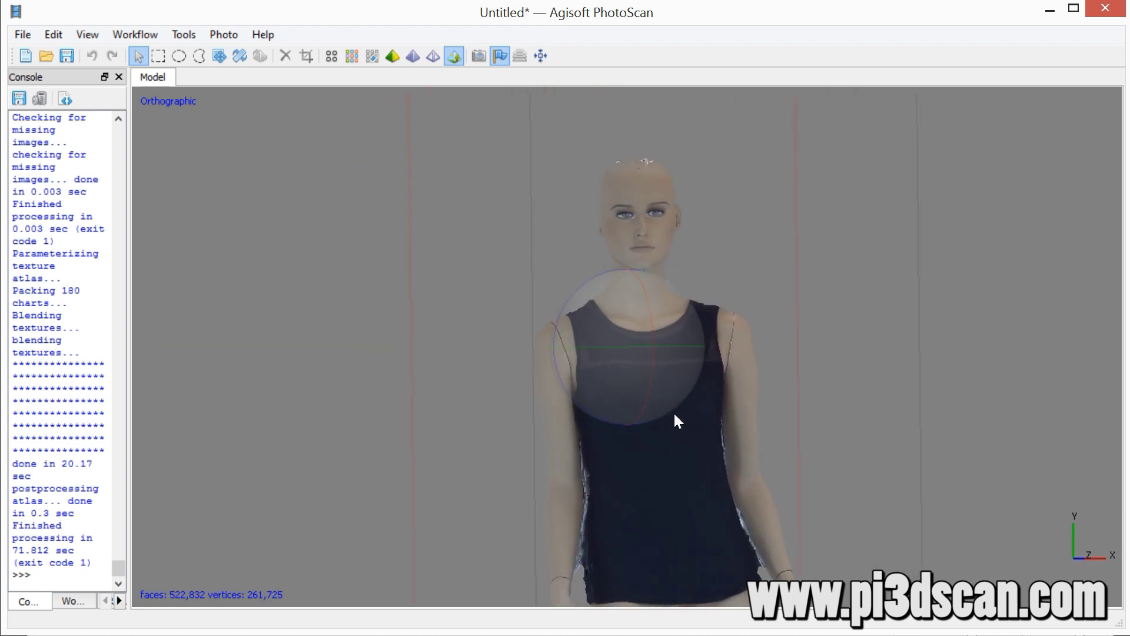
pyautogui.moveTo(676, 415); pyautogui.dragTo(652, 331, button='right')
pyautogui.moveTo(655, 337); pyautogui.dragTo(753, 400)
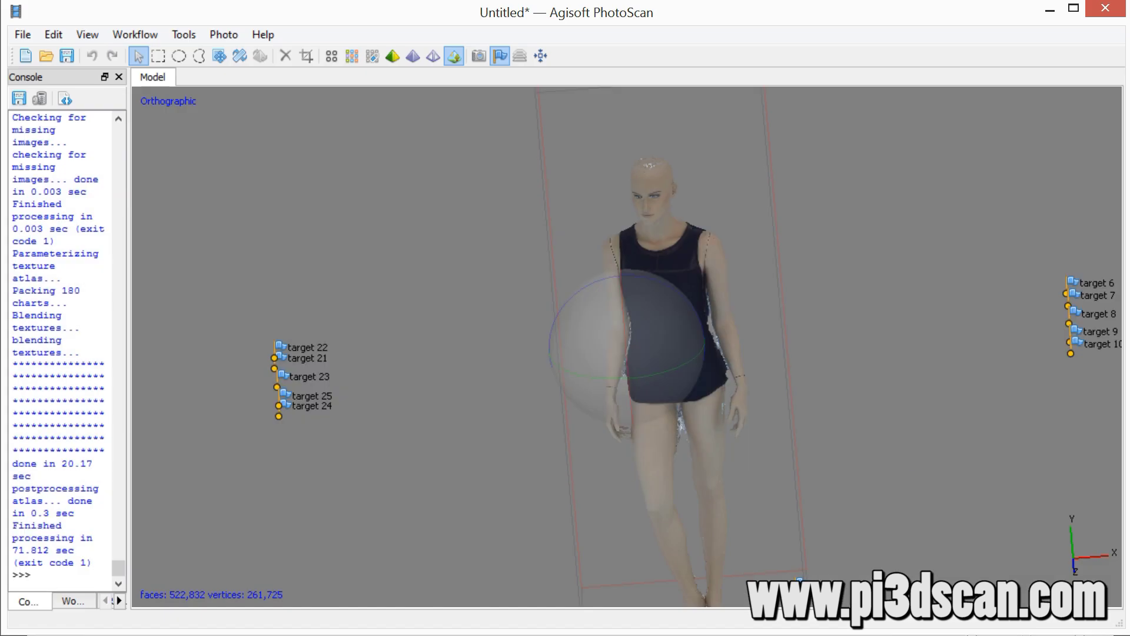
# - Show the Photos pane via View > Panes and dock it along the window's bottom edge
pyautogui.click(86, 36)
pyautogui.moveTo(131, 302)
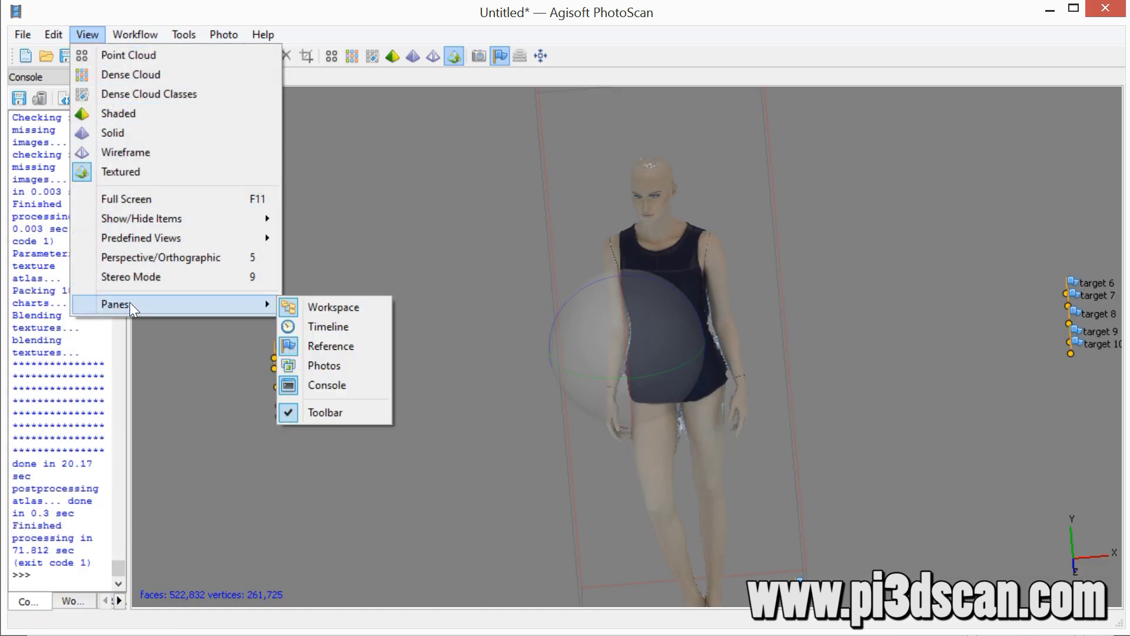
pyautogui.click(347, 366)
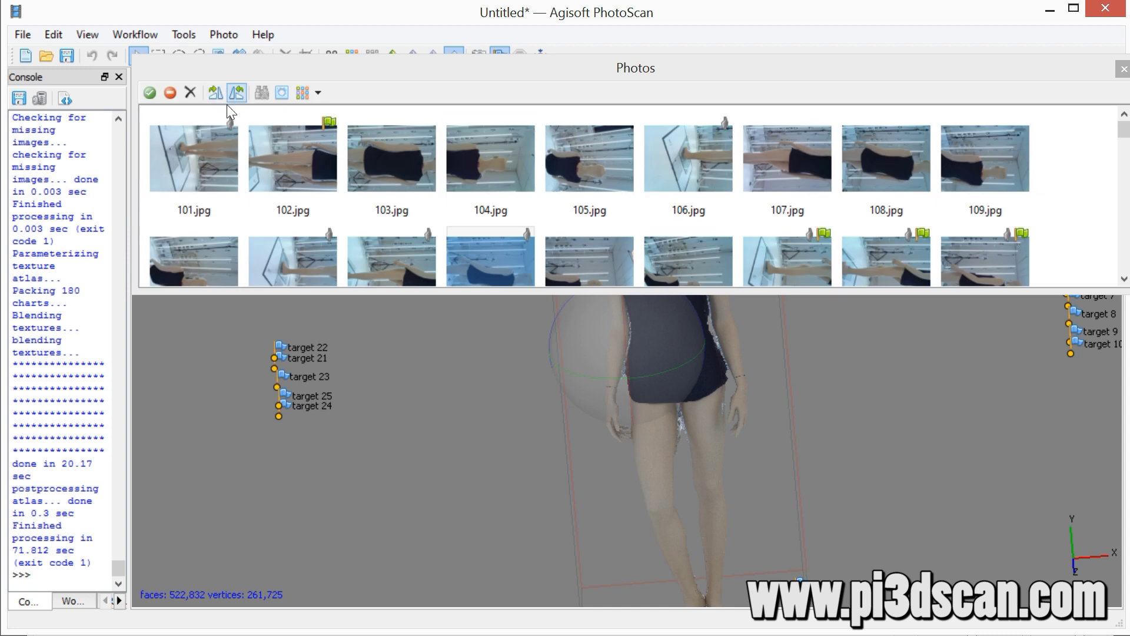
pyautogui.moveTo(999, 63); pyautogui.dragTo(968, 553)
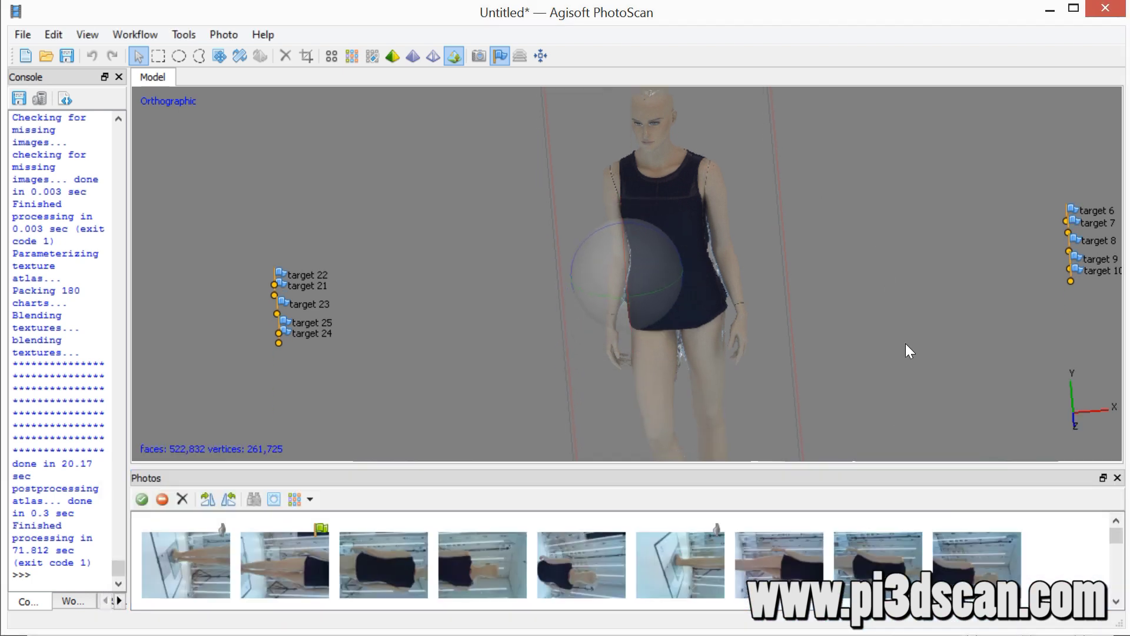